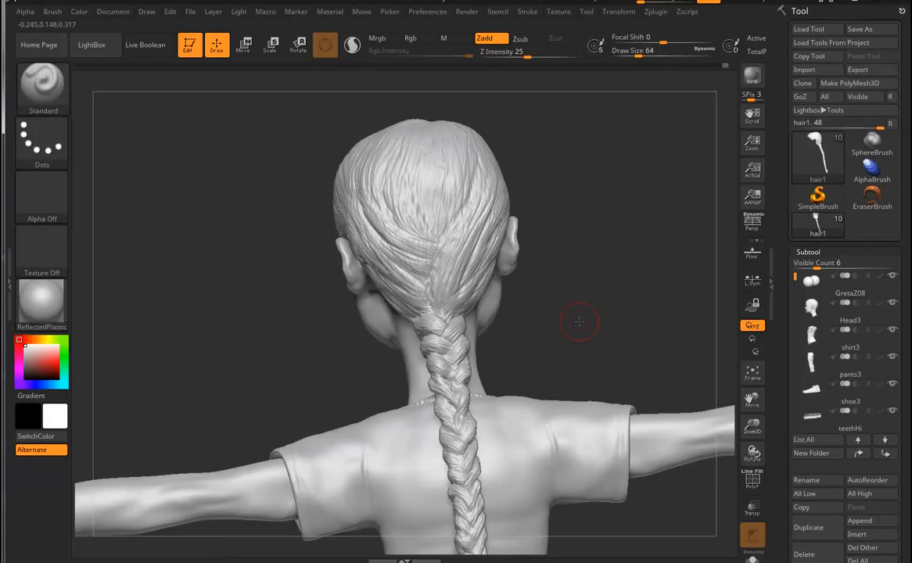
- Select the hair1 subtool and lower it to its lowest subdivision level
mouse_move(577, 320)
left_mouse_down()
mouse_move(635, 305)
mouse_move(618, 317)
mouse_move(601, 295)
mouse_move(605, 325)
mouse_move(558, 264)
mouse_move(619, 310)
mouse_move(428, 199)
left_mouse_up()
left_click(865, 310)
left_click_drag(794, 278, 798, 368)
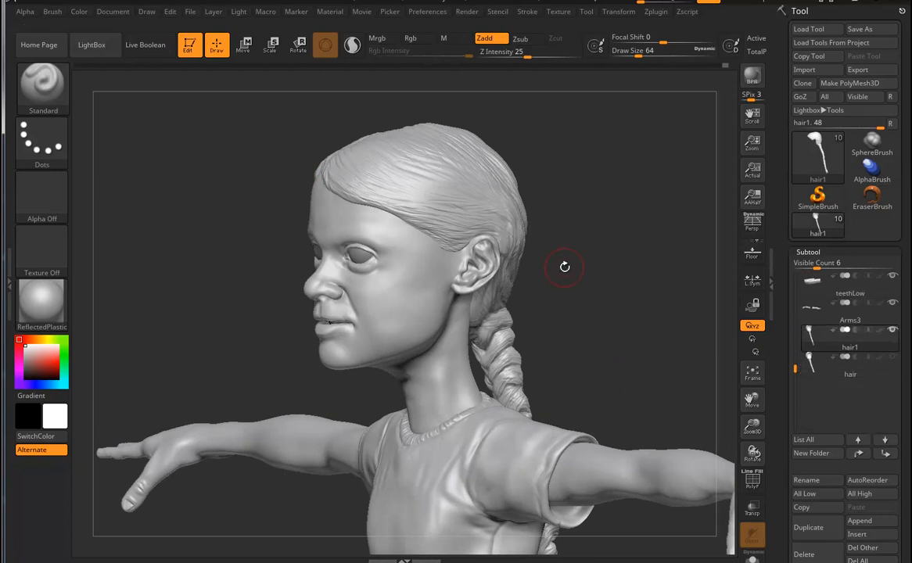
key("shift")
key("shift+d")
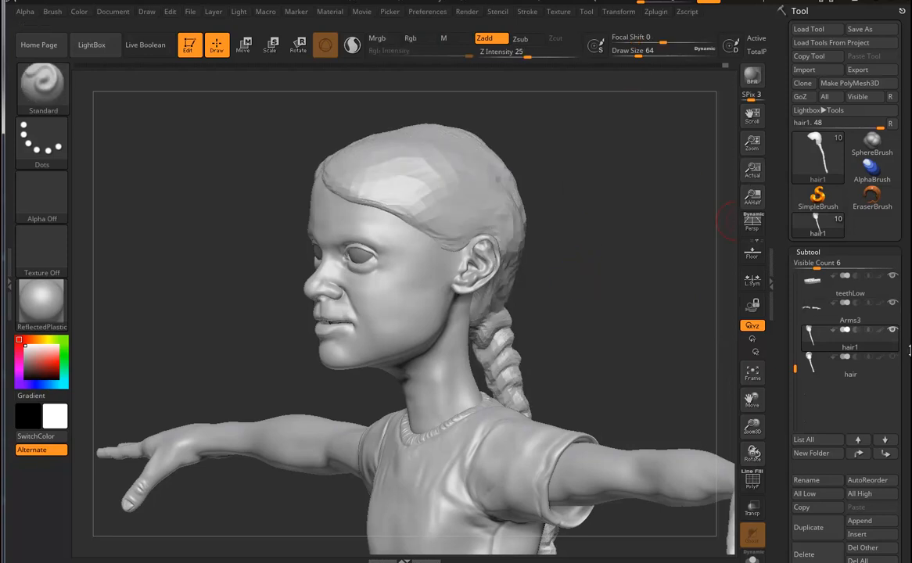
- Unwrap the UVs of the hair1 subtool with the UV Master plugin
scroll(860, 328, "down", 10)
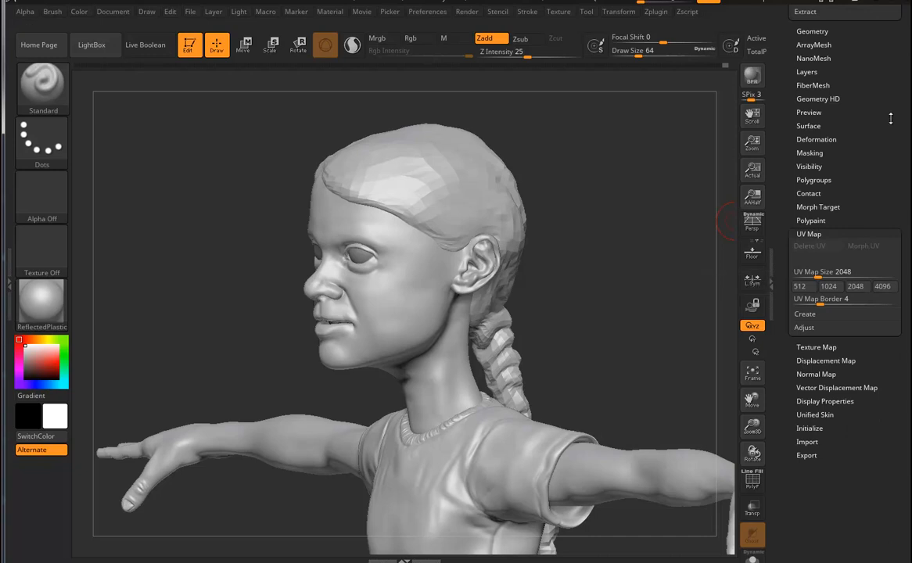
scroll(891, 202, "up", 5)
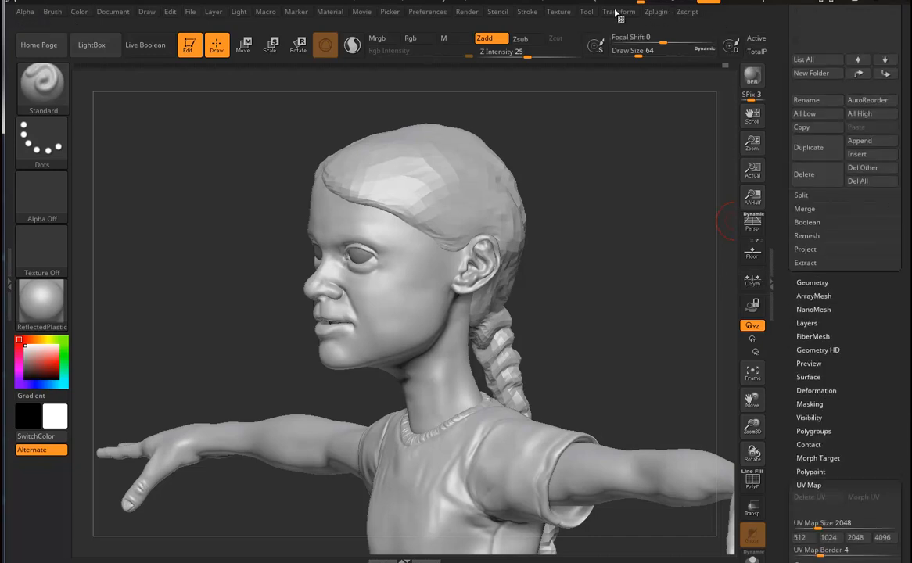
left_click(655, 12)
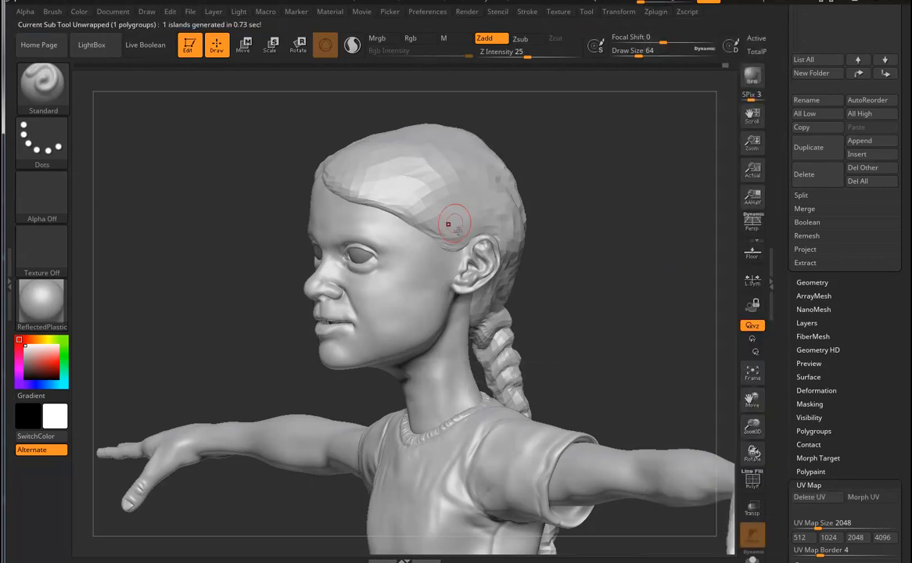
- Inspect the hair's UVs as a flat morphed mesh, in solo mode with polyframes on, and restore the 3D shape
left_click_drag(595, 319, 695, 383)
scroll(880, 409, "down", 3)
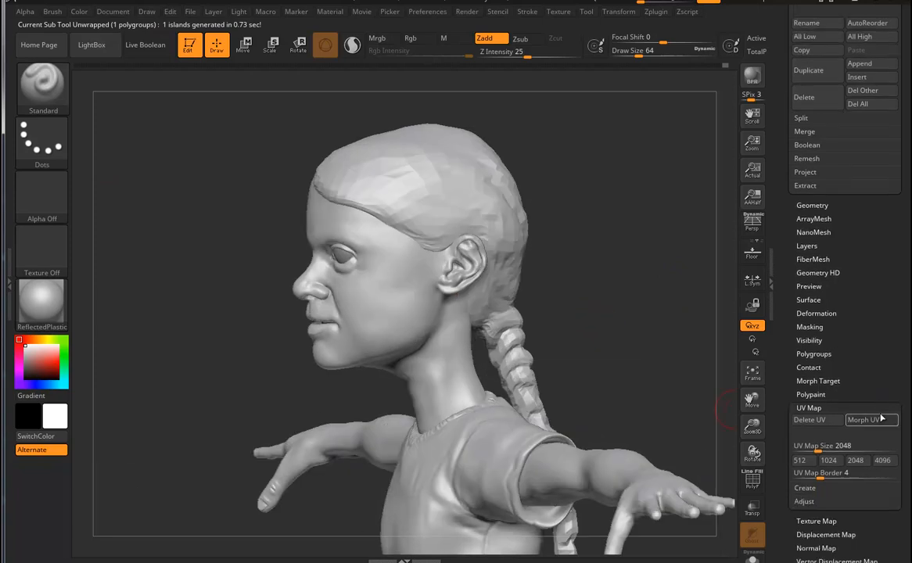
left_click(880, 424)
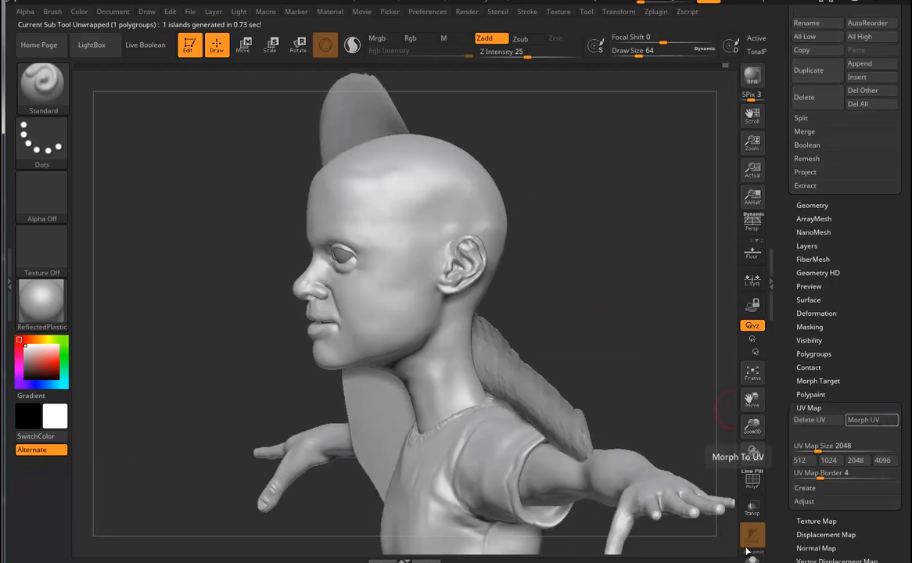
left_click(753, 558)
left_click_drag(661, 309, 719, 423)
left_click(754, 483)
left_click_drag(656, 304, 535, 428)
left_click_drag(406, 392, 587, 425)
left_click(865, 421)
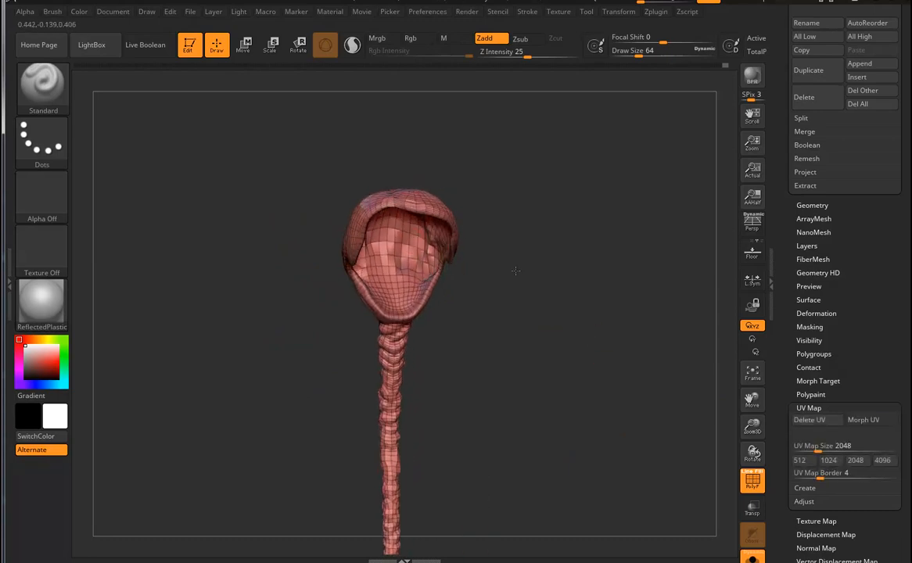
- Export the low-resolution hair mesh in OBJ format as hair4 to the scenes folder of Greta_Project
left_click_drag(525, 319, 516, 348)
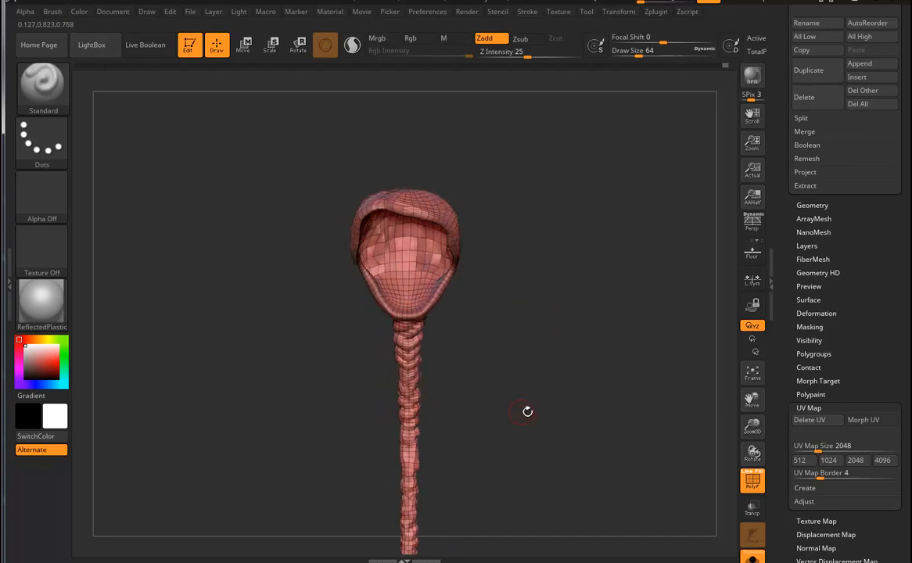
left_click_drag(554, 392, 469, 322)
left_click_drag(610, 401, 568, 429)
scroll(876, 252, "up", 5)
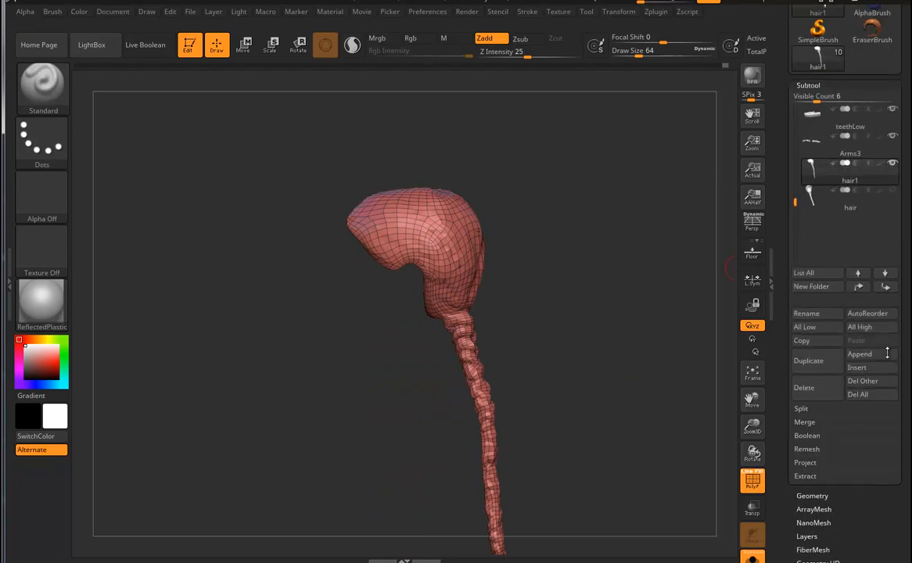
scroll(904, 115, "up", 4)
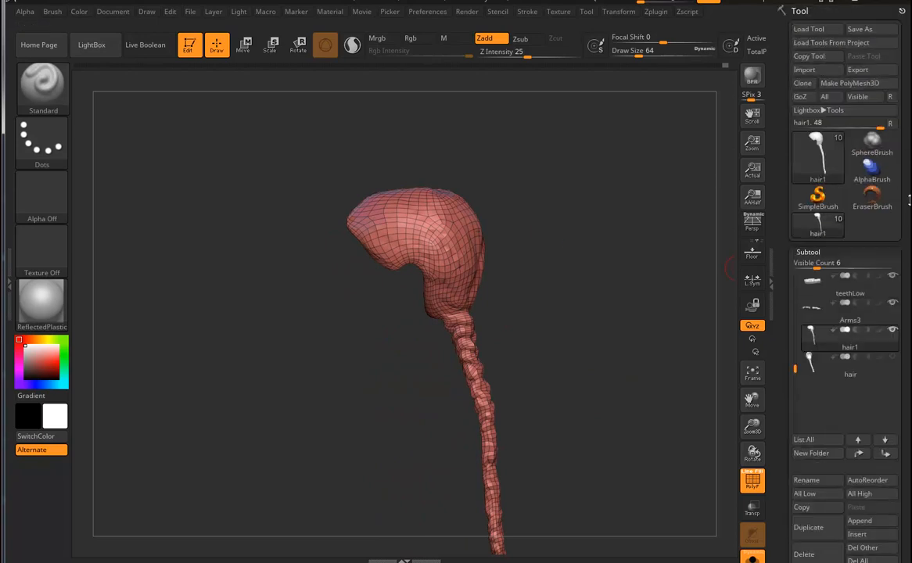
left_click(860, 71)
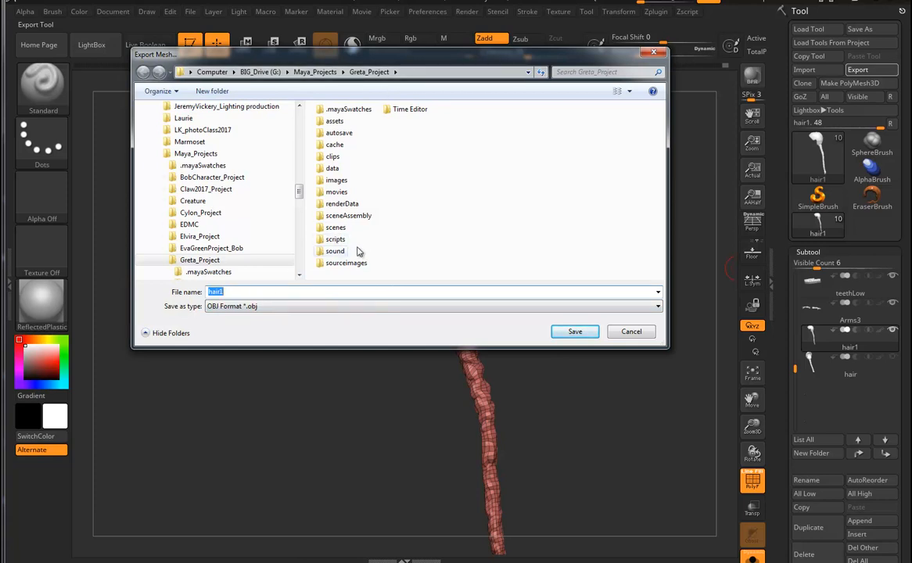
double_click(337, 228)
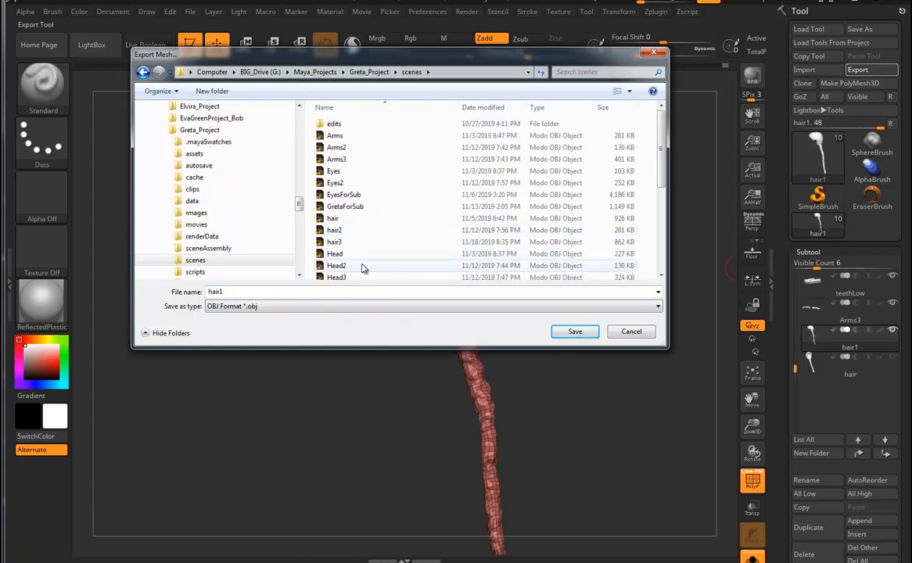
left_click(334, 241)
double_click(249, 292)
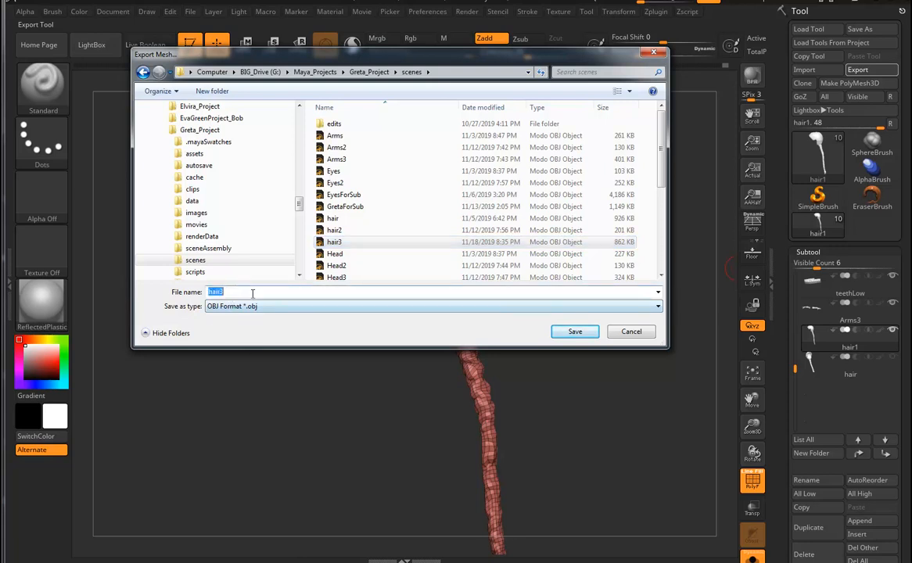
key("BackSpace")
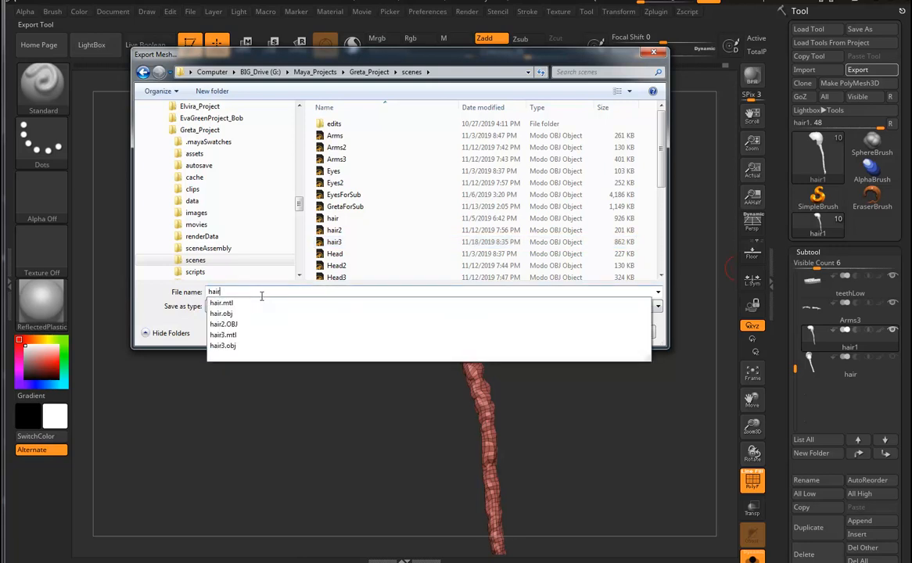
type("1")
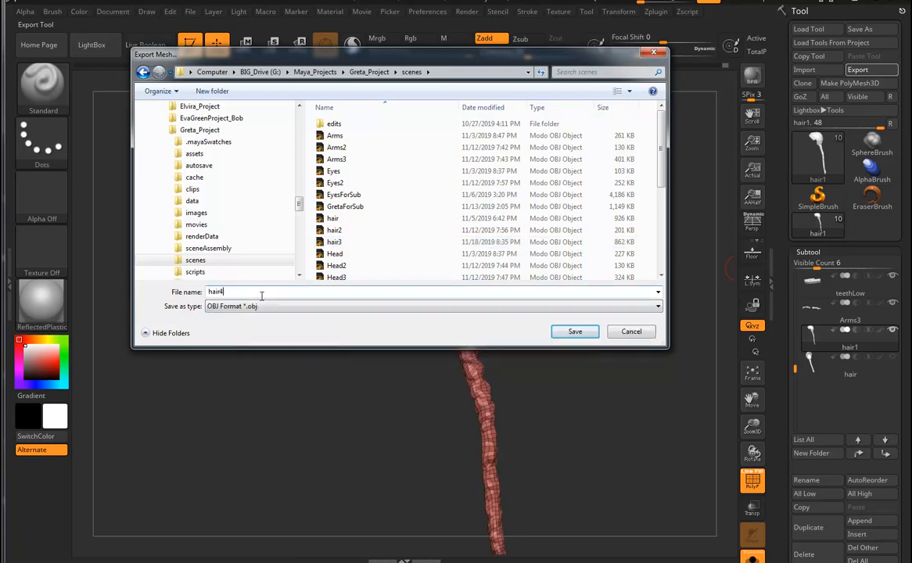
left_click(575, 332)
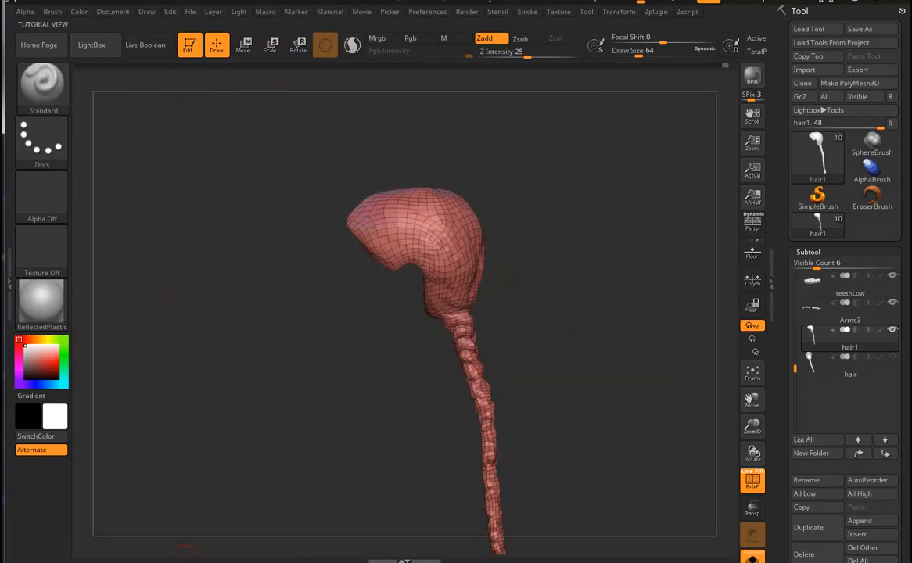
- Switch to Maya and import hair4.OBJ from the project's scenes folder, with the file type set to OBJ
left_click(295, 489)
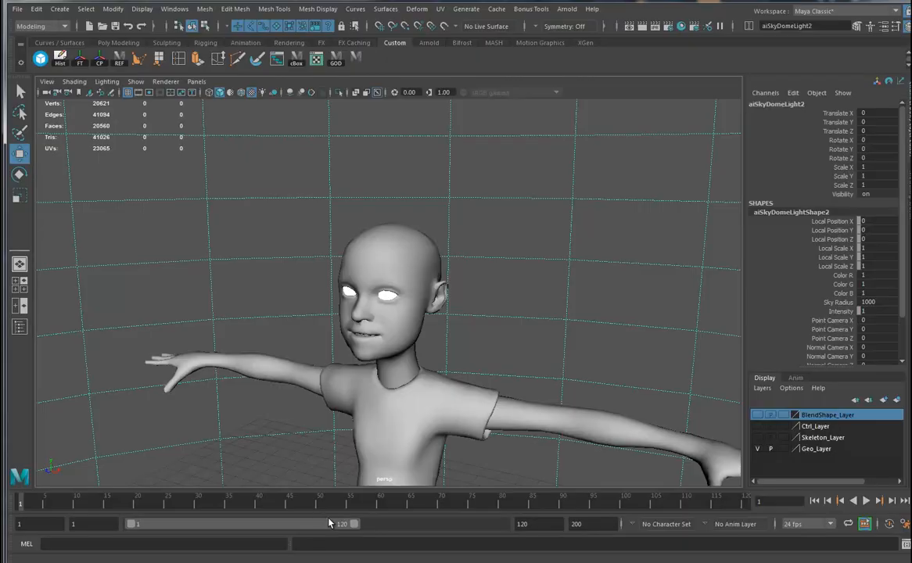
left_click(17, 10)
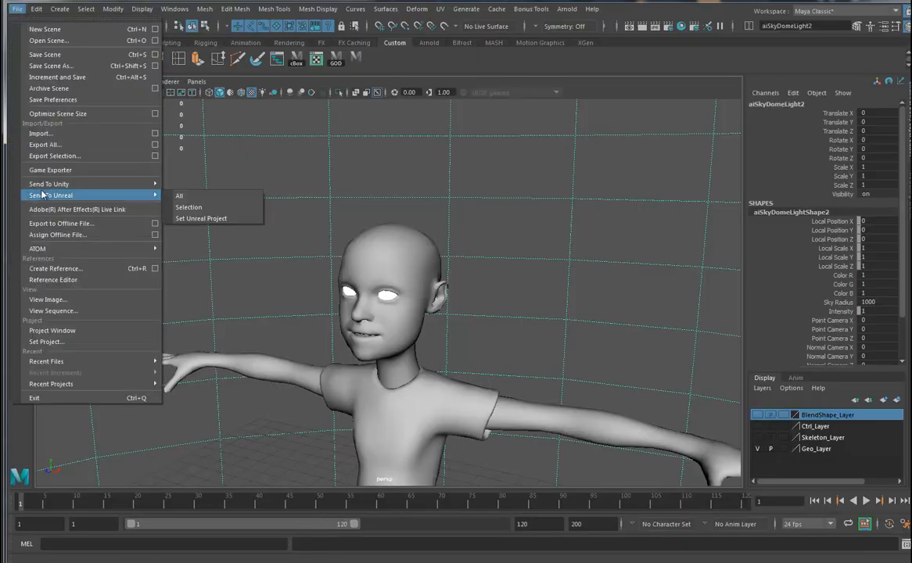
left_click(157, 136)
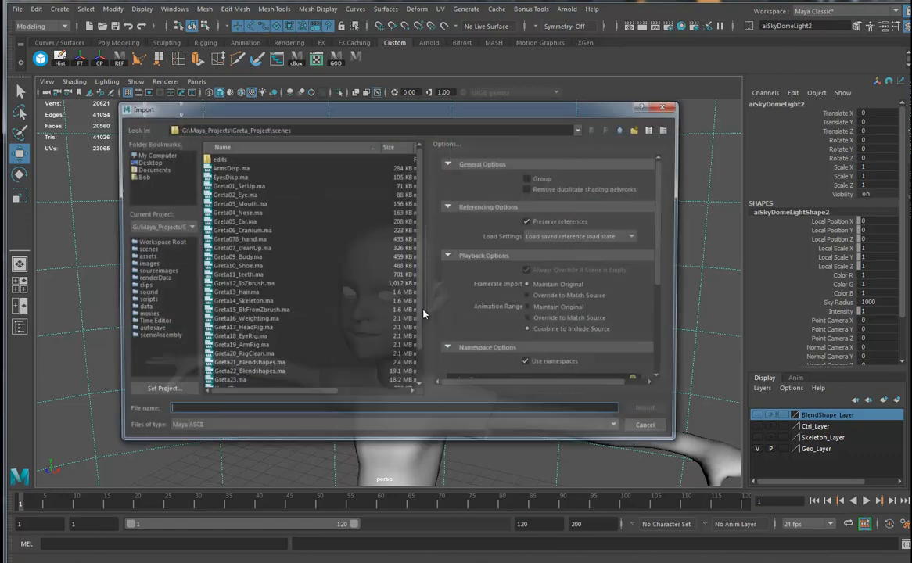
left_click_drag(662, 248, 656, 378)
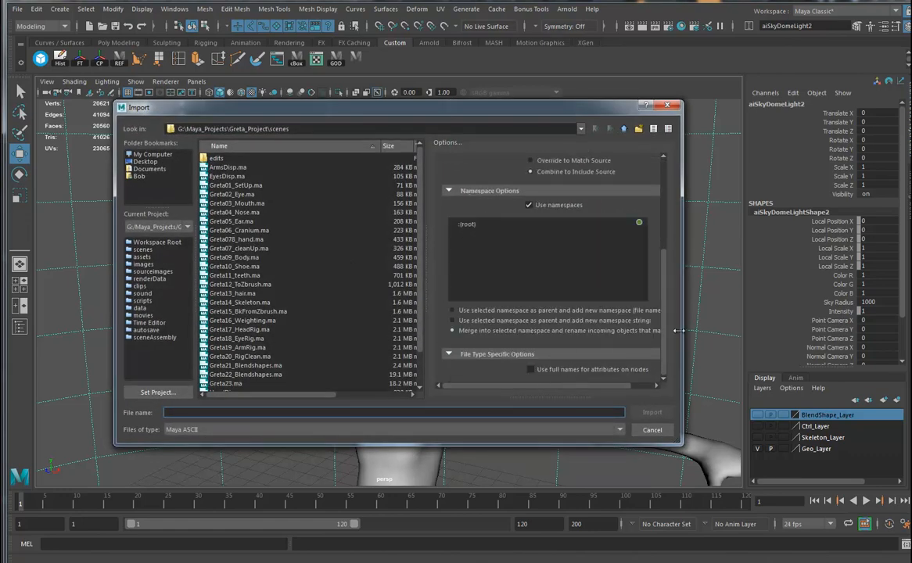
left_click(267, 430)
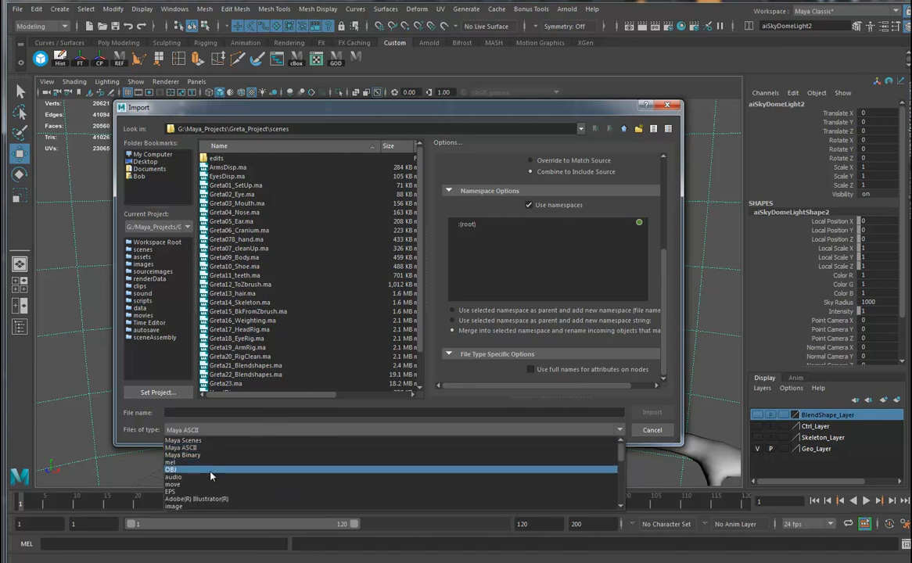
left_click(235, 469)
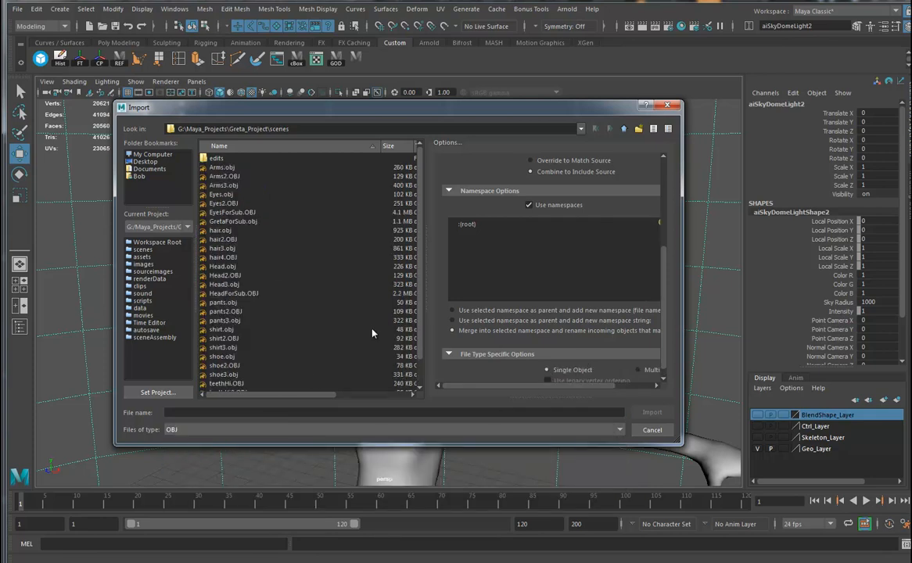
left_click(226, 287)
left_click(224, 267)
left_click(223, 258)
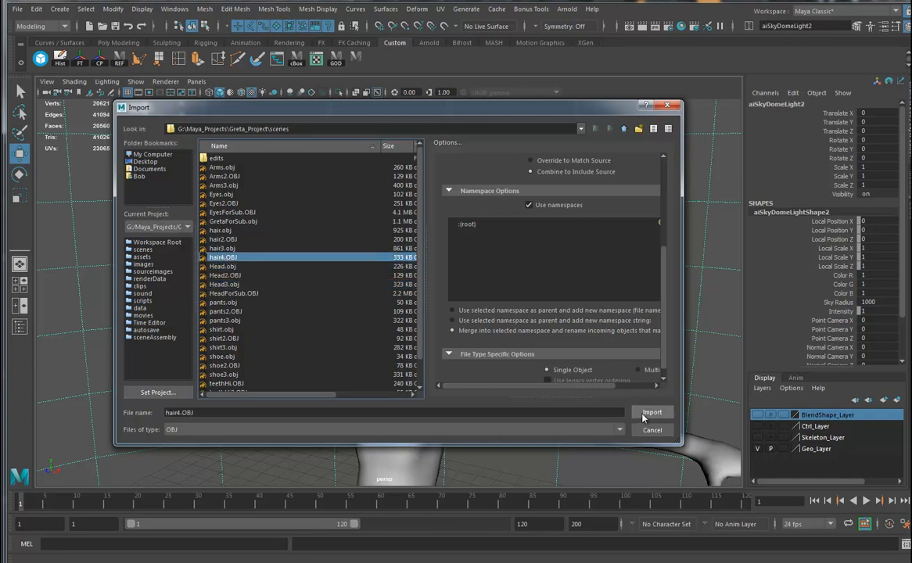
left_click(651, 413)
- Select the imported hair mesh and isolate it in the viewport
left_click(404, 235)
left_click_drag(404, 235, 483, 218, "alt")
left_click(340, 93)
- Select the vertices of the hair cap's inner surface by growing a vertex selection outward from its middle
left_click_drag(476, 270, 469, 346, "alt")
scroll(463, 354, "up", 5)
scroll(316, 302, "up", 3)
left_click_drag(315, 302, 230, 312, "alt")
left_click_drag(542, 223, 399, 220, "alt")
right_click_drag(399, 220, 344, 220)
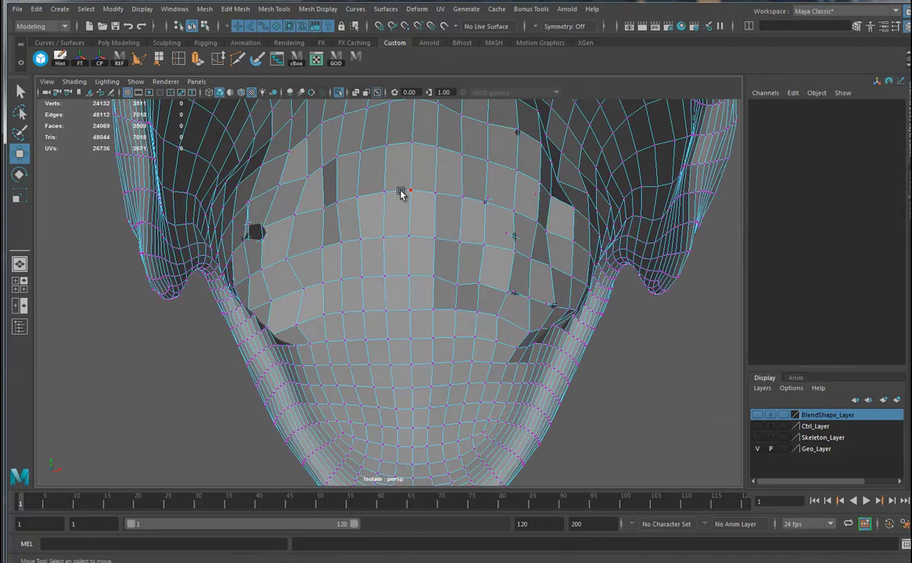
left_click(412, 144)
right_click_drag(415, 194, 507, 145, "shift")
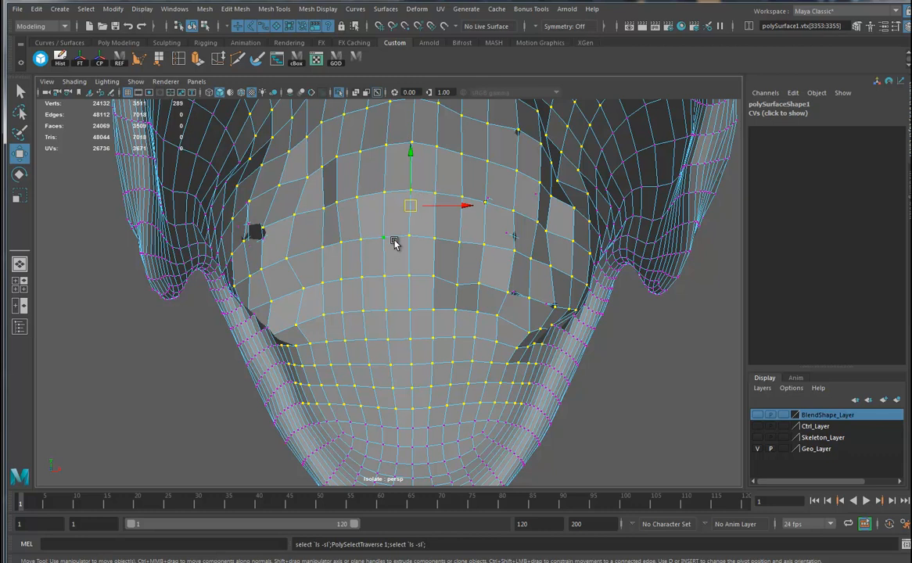
key("shift+period")
right_click_drag(481, 229, 488, 203, "alt")
mouse_move(488, 203)
left_mouse_down("alt")
mouse_move(525, 187)
mouse_move(517, 206)
mouse_move(501, 196)
left_mouse_up("alt")
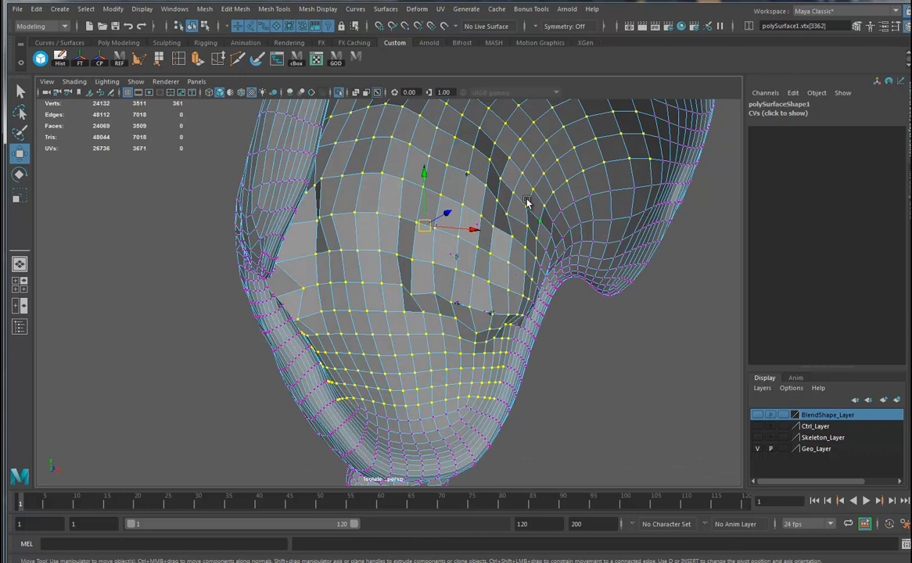
- Smooth the selected inner-surface vertices with Average Vertices, applied three times at 10 iterations
left_click(237, 12)
left_click(244, 193)
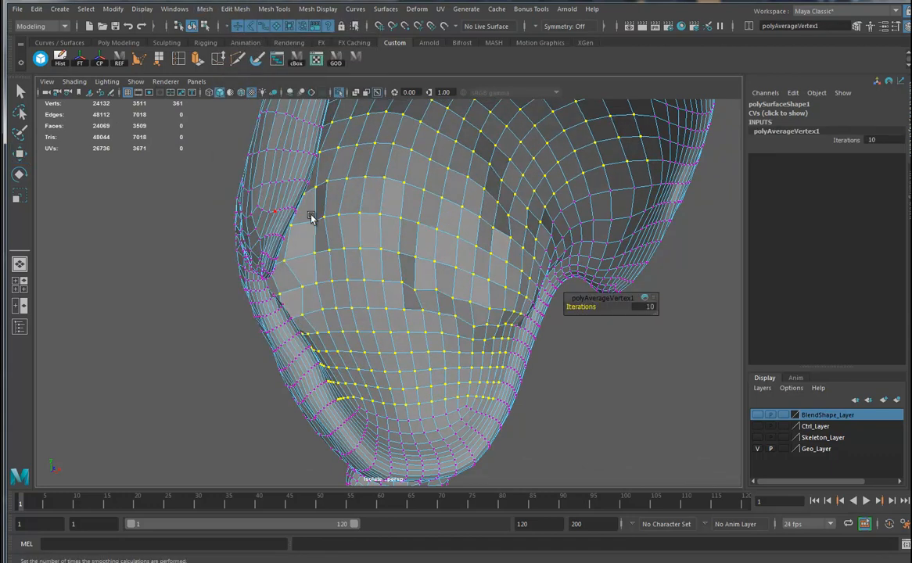
key("g")
key("g")
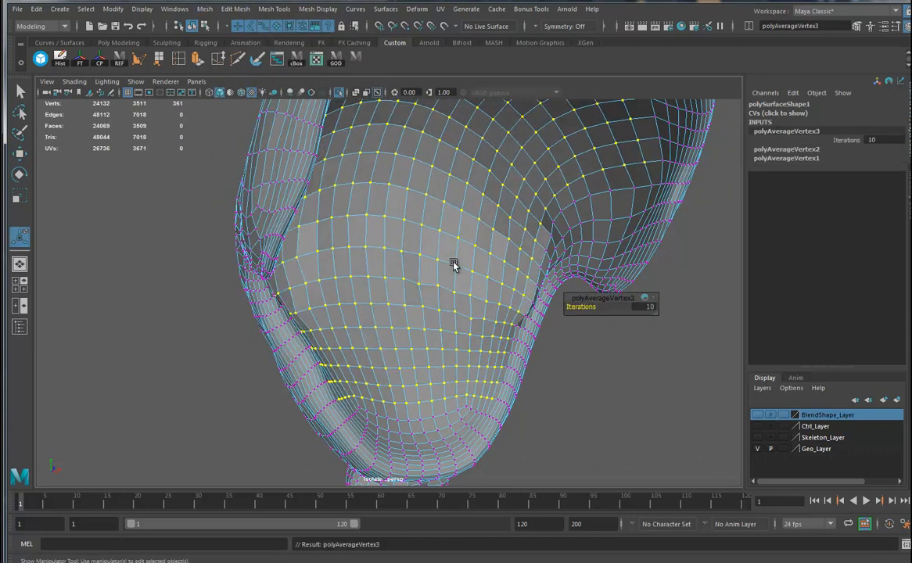
- Open the UV Editor, return the hair mesh to object mode and close the UV Toolkit
left_click_drag(546, 285, 407, 287, "alt")
right_click_drag(407, 288, 416, 247, "alt")
left_click_drag(415, 246, 385, 228, "alt")
right_click_drag(385, 228, 433, 244, "alt")
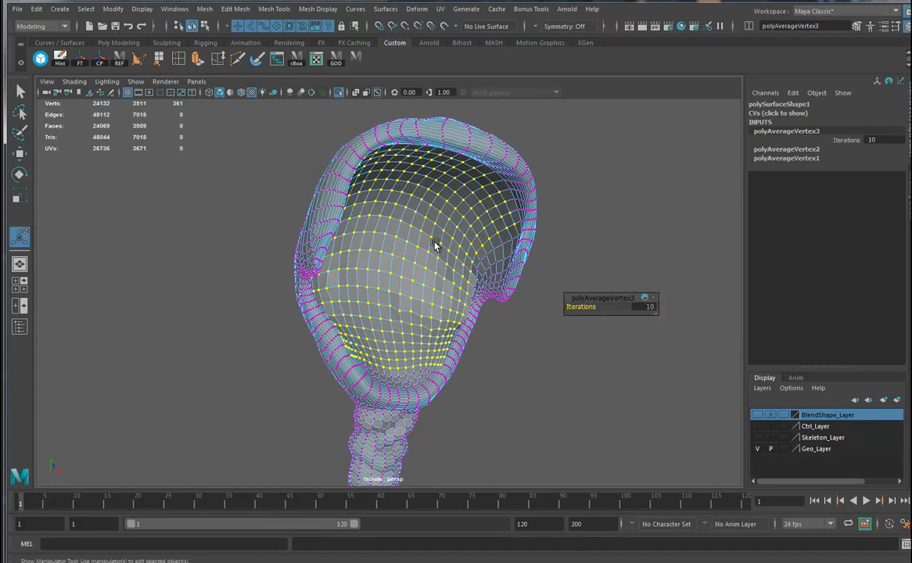
left_click_drag(433, 244, 388, 165, "alt")
left_click(317, 68)
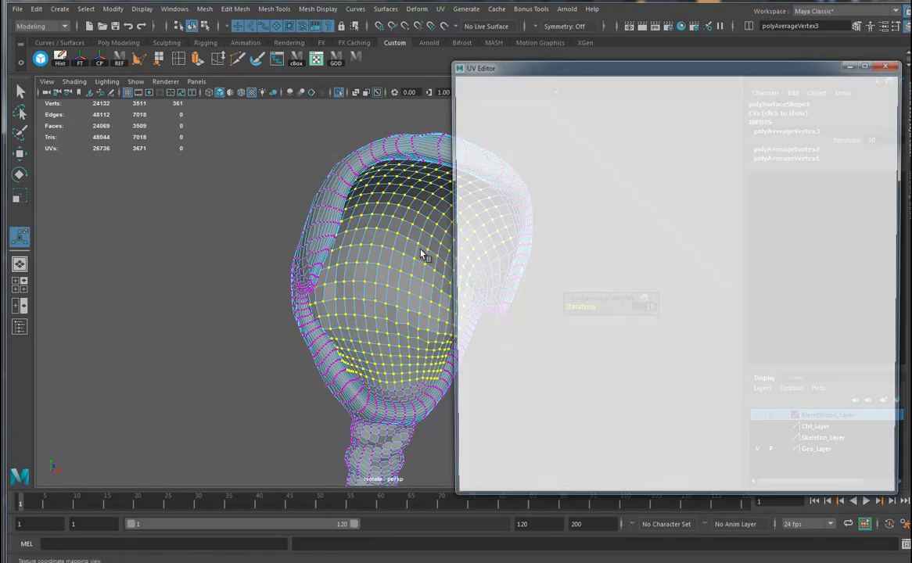
left_click_drag(389, 307, 266, 224, "alt")
right_click_drag(266, 224, 316, 205)
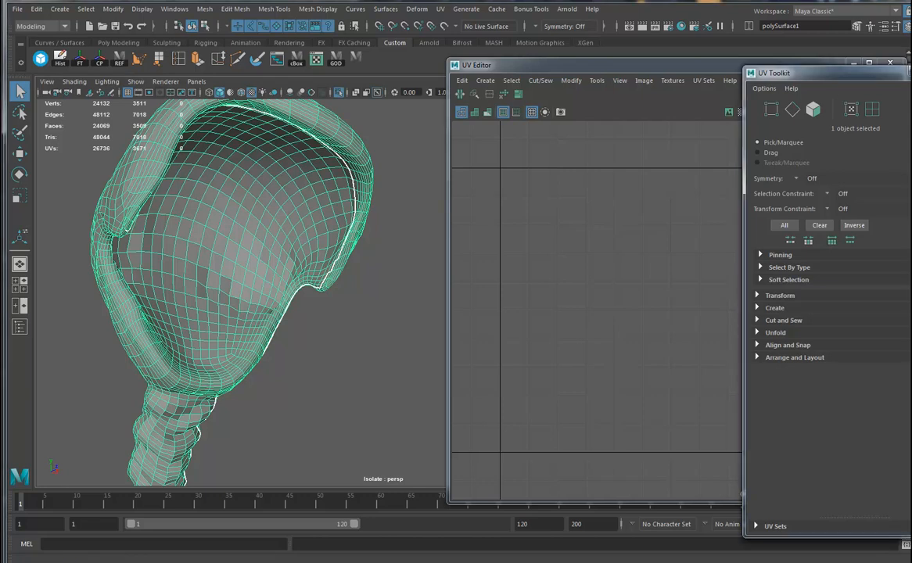
left_click(910, 72)
- Examine the hair's complete UV shell and its placement in the UV tile
right_click_drag(786, 328, 452, 315, "alt")
right_click_drag(709, 334, 533, 334, "alt")
middle_click_drag(542, 322, 751, 244, "alt")
middle_click_drag(579, 387, 746, 340, "alt")
right_click_drag(663, 354, 831, 370, "alt")
middle_click_drag(747, 350, 574, 392, "alt")
right_click_drag(572, 393, 839, 416, "alt")
middle_click_drag(647, 349, 659, 417, "alt")
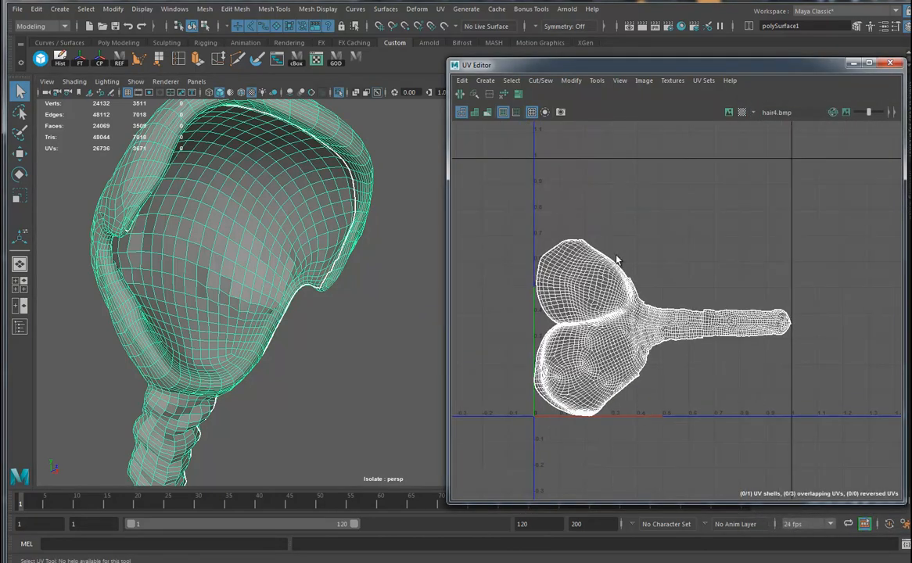
- Cut the UVs along the edge loop around the hair cap's inner rim, leaving the stray edges at the corner out of the selection
left_click_drag(141, 295, 258, 336, "alt")
right_click_drag(259, 336, 191, 380, "alt")
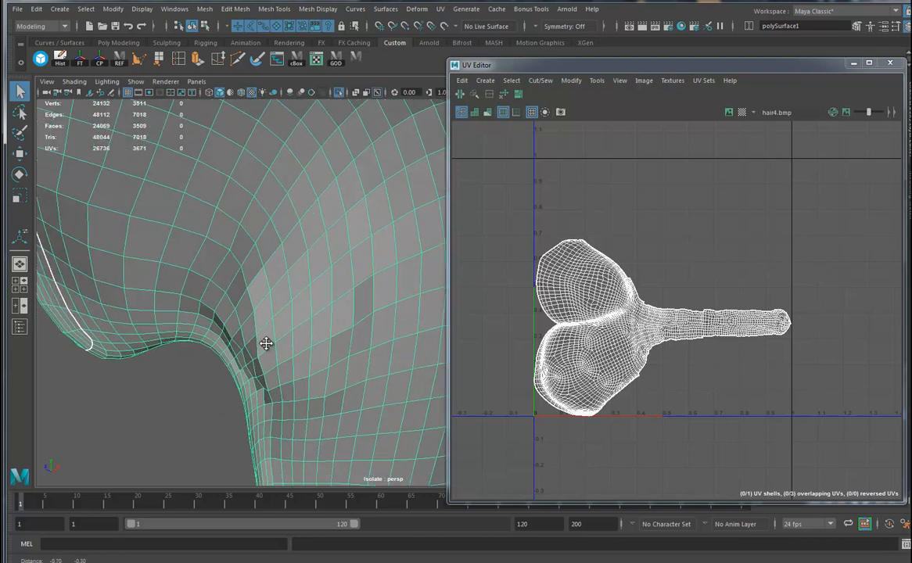
left_click_drag(192, 380, 280, 337, "alt")
right_click_drag(281, 336, 388, 357, "alt")
right_click_drag(171, 274, 171, 249)
left_click_drag(163, 279, 358, 332, "alt")
middle_click_drag(358, 332, 295, 372, "alt")
left_click_drag(295, 373, 414, 338, "alt")
middle_click_drag(227, 294, 310, 401, "alt")
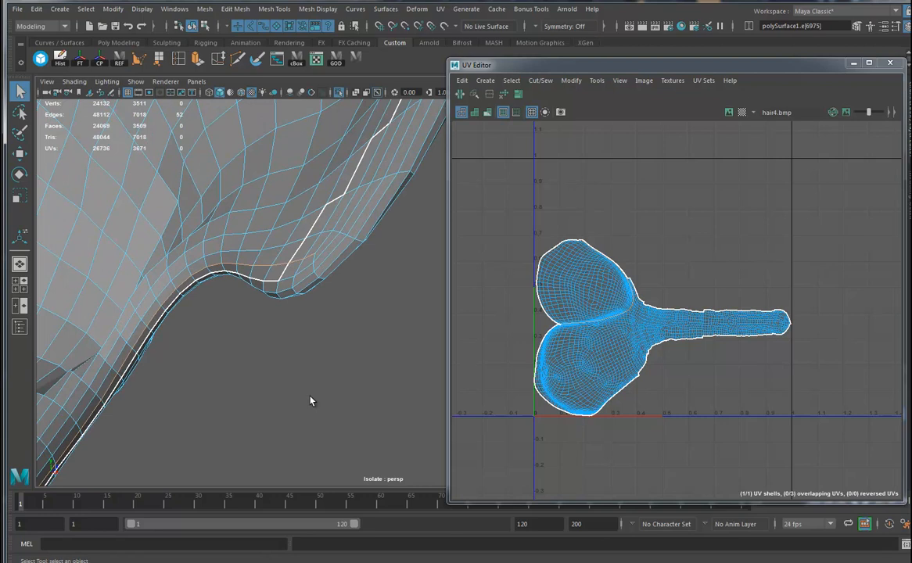
left_click(296, 263, "ctrl")
left_click_drag(267, 324, 187, 321, "alt")
middle_click_drag(193, 359, 214, 352, "alt")
left_click_drag(214, 352, 251, 360, "alt")
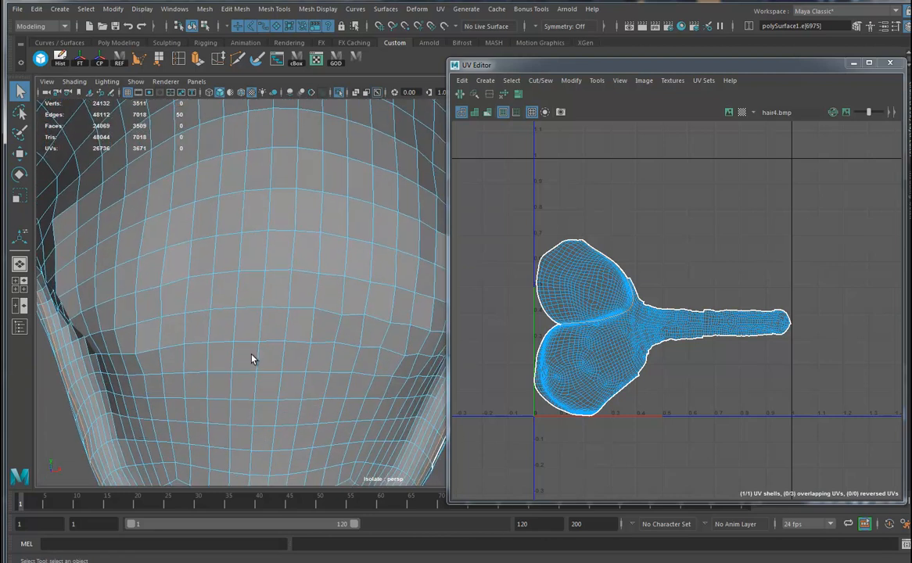
left_click(460, 94)
- Move the separated inner-surface UV shell clear of the rest, to the upper corner of the UV tile
right_click_drag(582, 287, 541, 272)
left_click(592, 295)
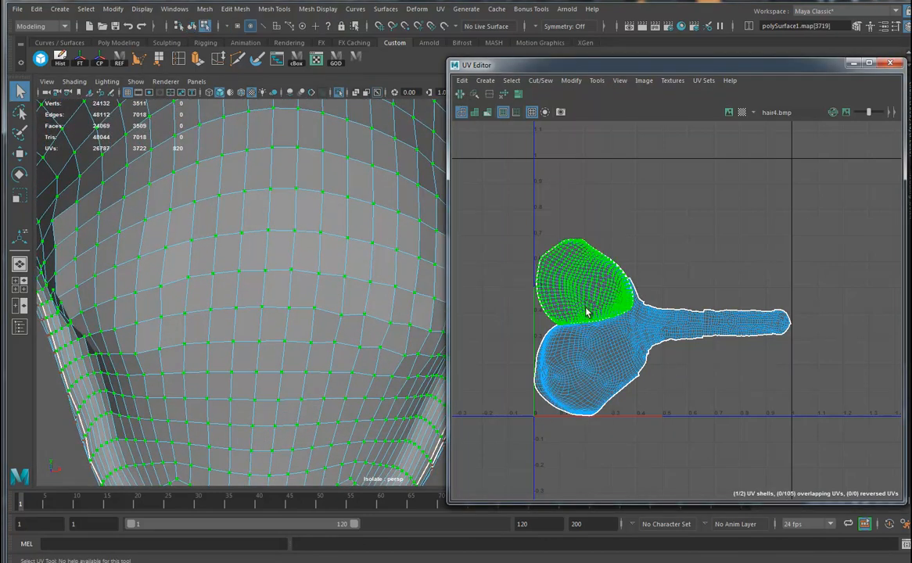
key("w")
left_click_drag(586, 291, 741, 205)
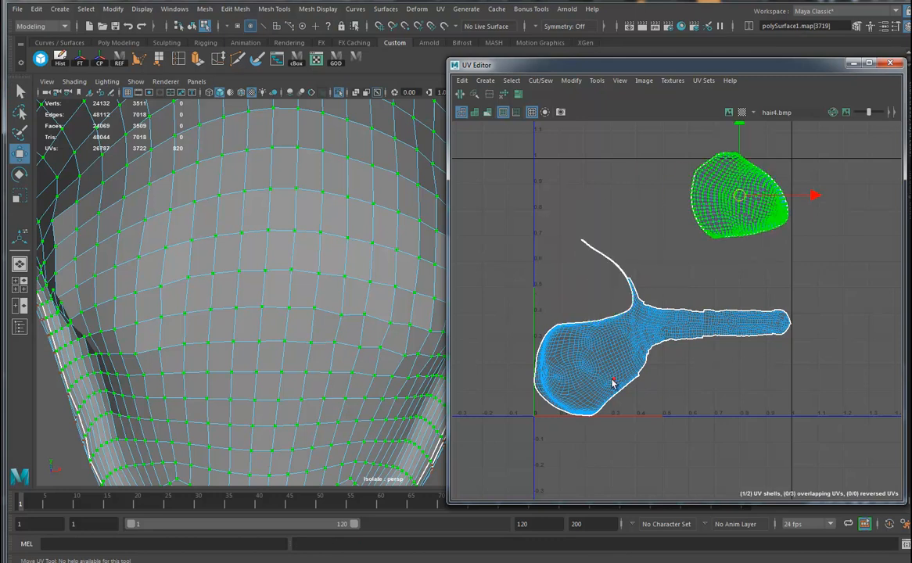
scroll(610, 348, "up", 2)
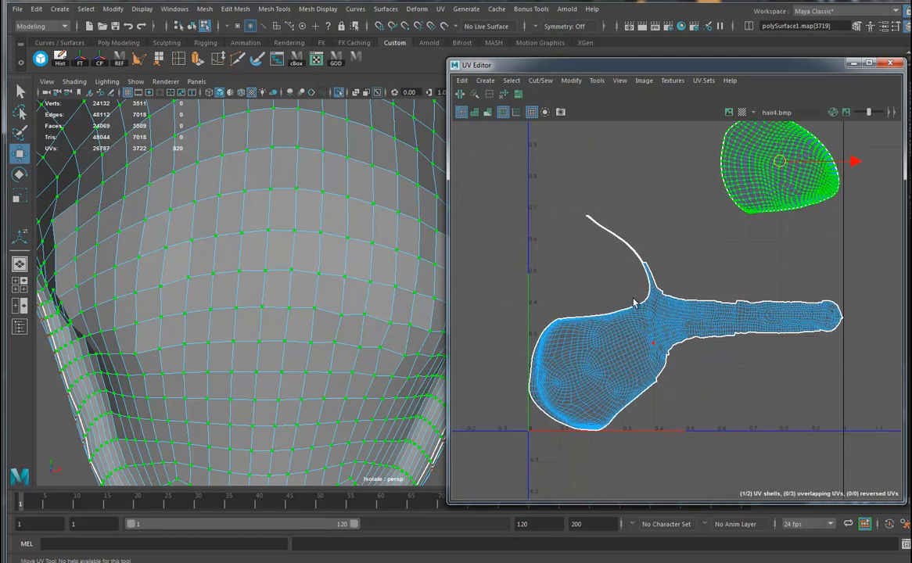
- Cut the UVs along the edge loop where the braid meets the hair cap
middle_click_drag(649, 325, 642, 360, "alt")
middle_click_drag(309, 446, 210, 237, "alt")
left_click_drag(210, 238, 342, 367, "alt")
right_click_drag(342, 367, 373, 248, "alt")
left_click_drag(374, 248, 252, 359, "alt")
middle_click_drag(247, 381, 280, 356, "alt")
right_click_drag(283, 322, 271, 237)
left_click(279, 329)
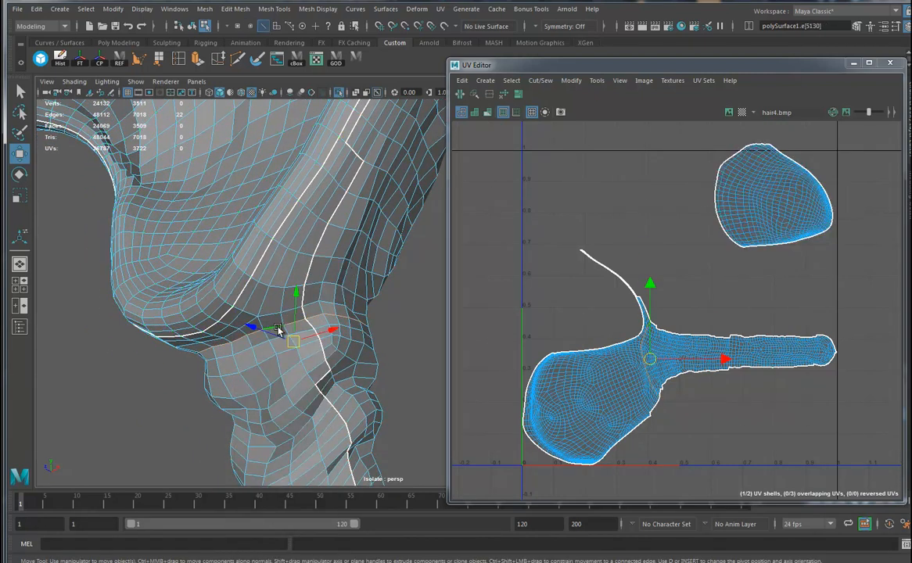
right_click_drag(547, 339, 784, 425, "alt")
middle_click_drag(731, 364, 527, 294, "alt")
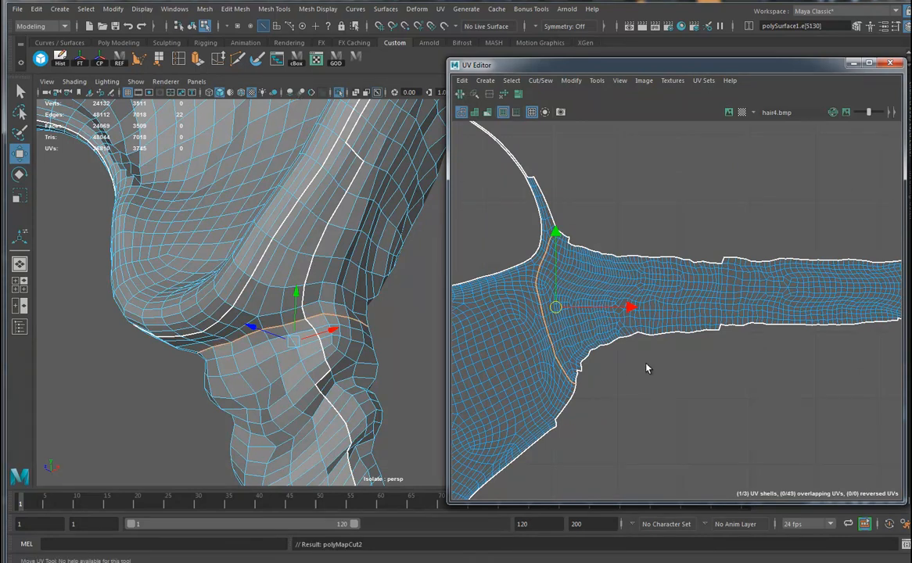
- Move the braid's UV shell away from the cap's outer shell
right_click_drag(668, 291, 706, 289)
double_click(703, 293)
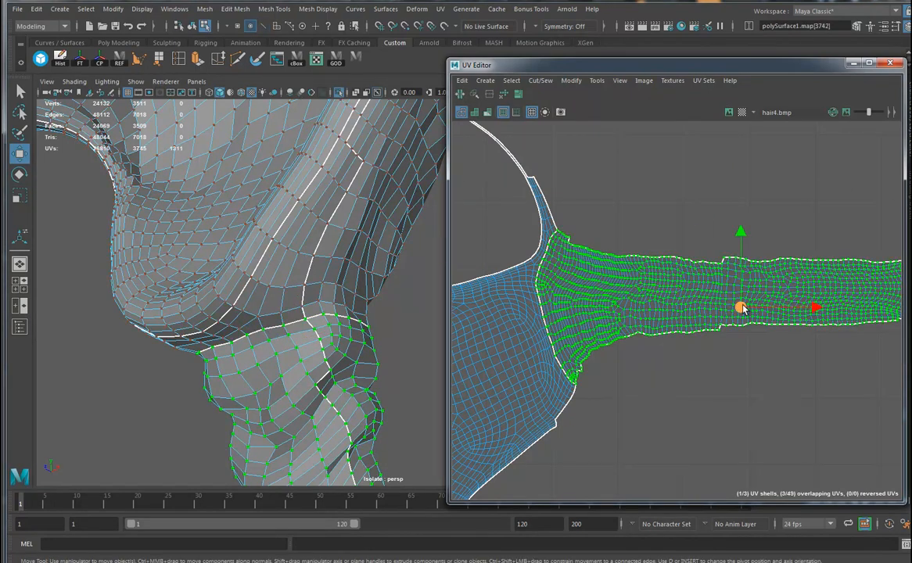
left_click_drag(743, 306, 800, 222)
- Try to cut the cap's narrow UV strip off-centre, along the two edges where it joins the wider outer shell
right_click_drag(608, 320, 781, 419, "alt")
right_click_drag(656, 363, 770, 390, "alt")
right_click_drag(687, 305, 685, 275)
left_click(664, 298)
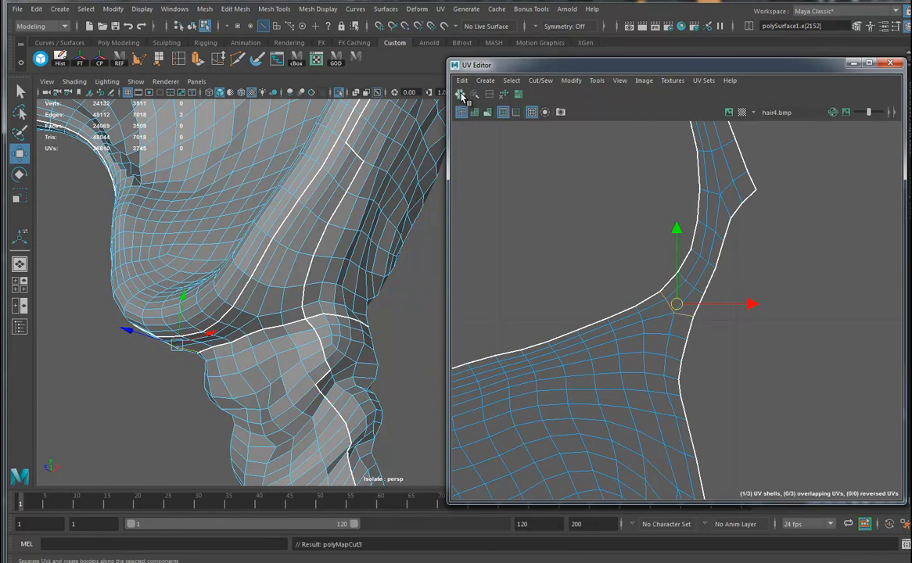
scroll(277, 345, "up", 5)
left_click_drag(277, 346, 242, 373, "alt")
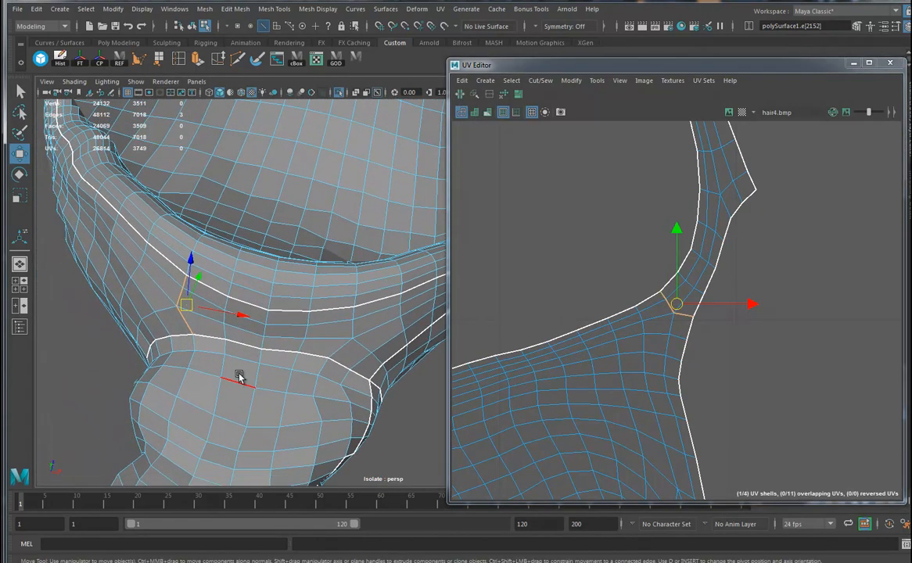
scroll(272, 345, "down", 10)
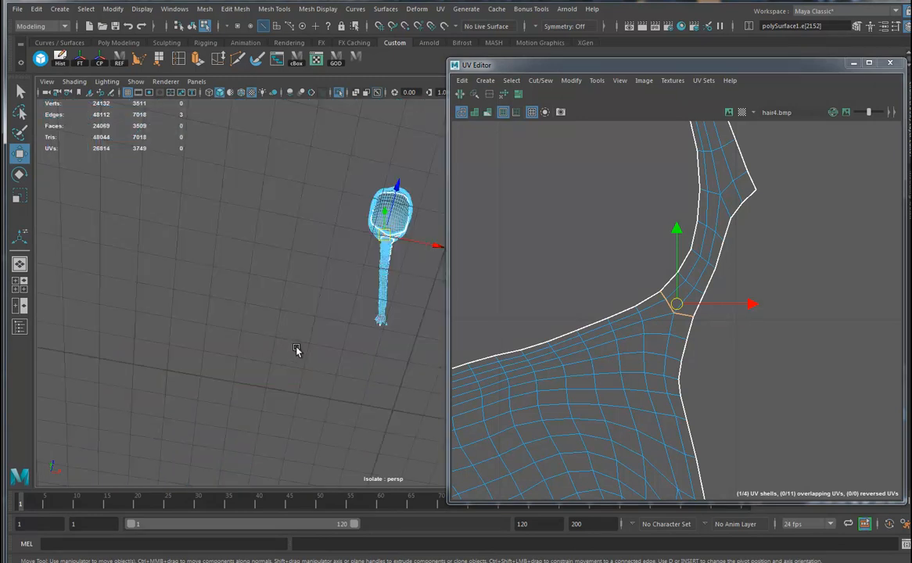
- Cut the narrow UV strip across the two edges at the middle of the cap's rim, just above the braid
scroll(299, 348, "up", 10)
left_click_drag(301, 348, 220, 325, "alt")
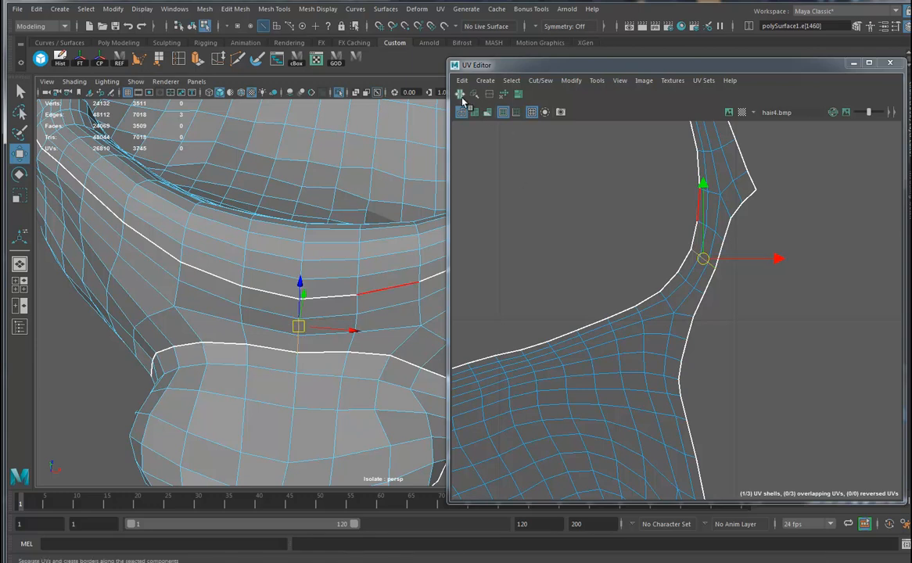
right_click_drag(518, 181, 511, 262, "shift")
- Move and sew the freed strip's outer border edges beside the braid base onto the cap's outer shell
middle_click_drag(716, 289, 672, 428, "alt")
right_click_drag(691, 384, 446, 389, "alt")
left_click_drag(252, 392, 341, 346, "alt")
left_click(243, 367)
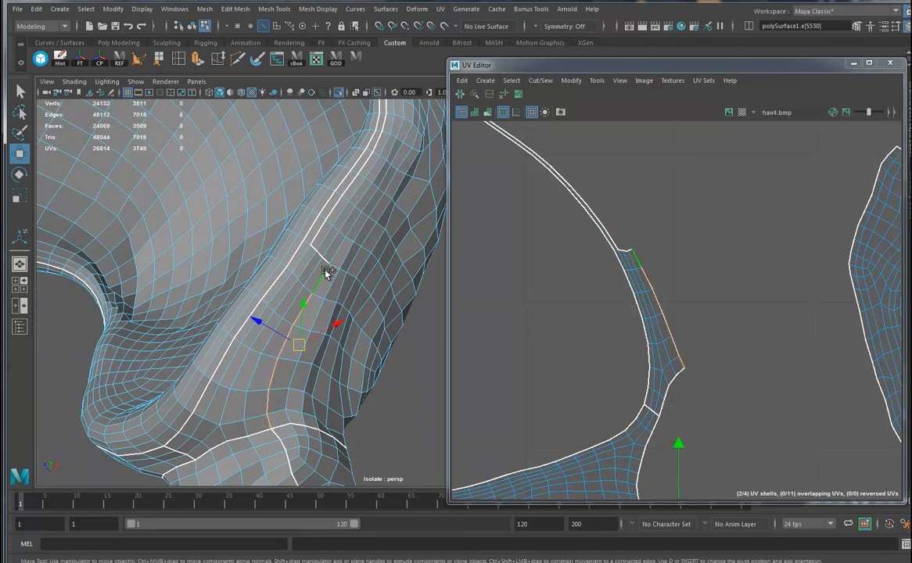
left_click(477, 97)
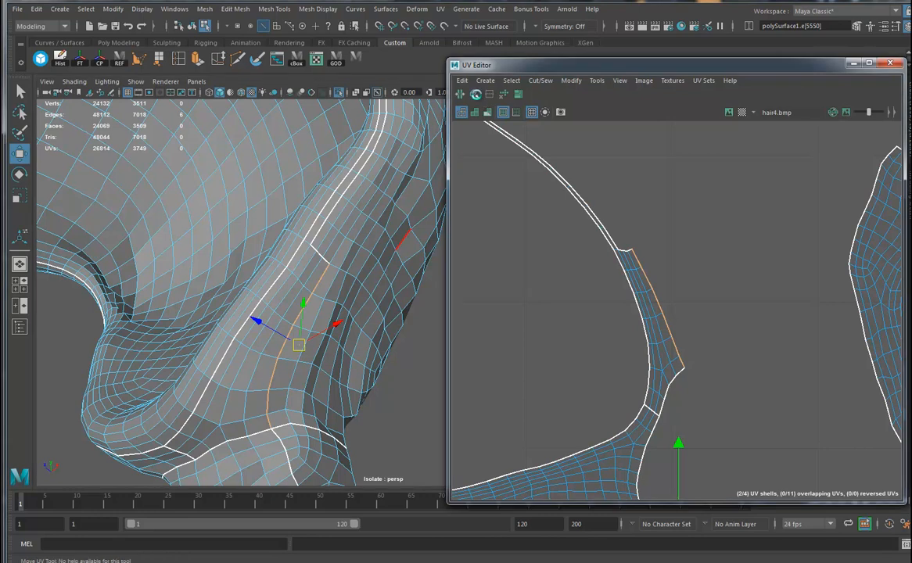
- Move and sew the remaining border between the long thin rim strip and the cap's outer UV shell
left_click(717, 350)
right_click_drag(717, 351, 598, 305, "alt")
middle_click_drag(598, 305, 597, 162, "alt")
middle_click_drag(719, 434, 712, 208, "alt")
right_click_drag(693, 274, 745, 301, "alt")
middle_click_drag(718, 265, 748, 303, "alt")
middle_click_drag(563, 378, 610, 395, "alt")
left_click_drag(685, 279, 696, 269)
left_click_drag(701, 214, 733, 259, "shift")
left_click_drag(749, 211, 729, 237, "shift")
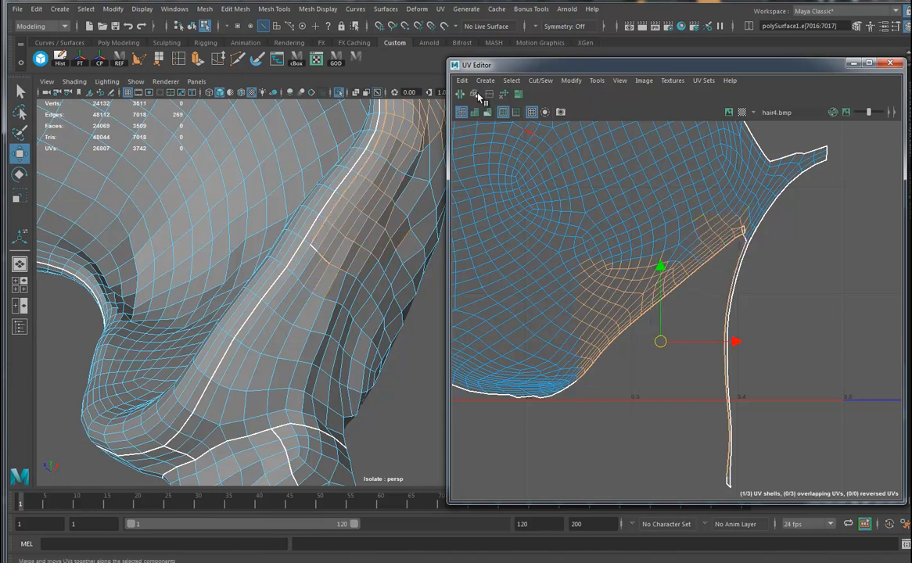
left_click(475, 94)
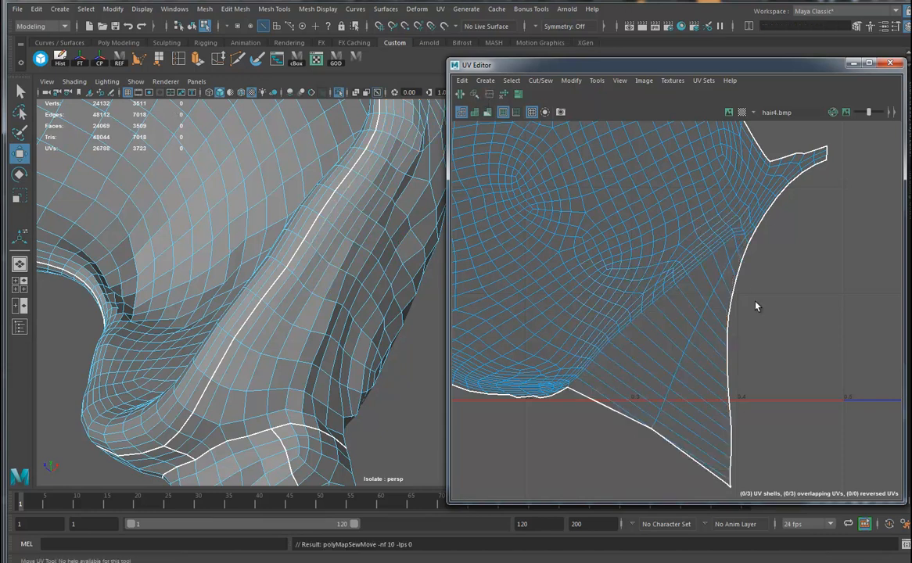
- Sew the last two open edges at the rim's corner to close the cap's outer UV shell
middle_click_drag(634, 400, 696, 312, "alt")
right_click_drag(744, 366, 778, 382, "alt")
middle_click_drag(777, 383, 710, 378, "alt")
left_click_drag(300, 365, 395, 302, "alt")
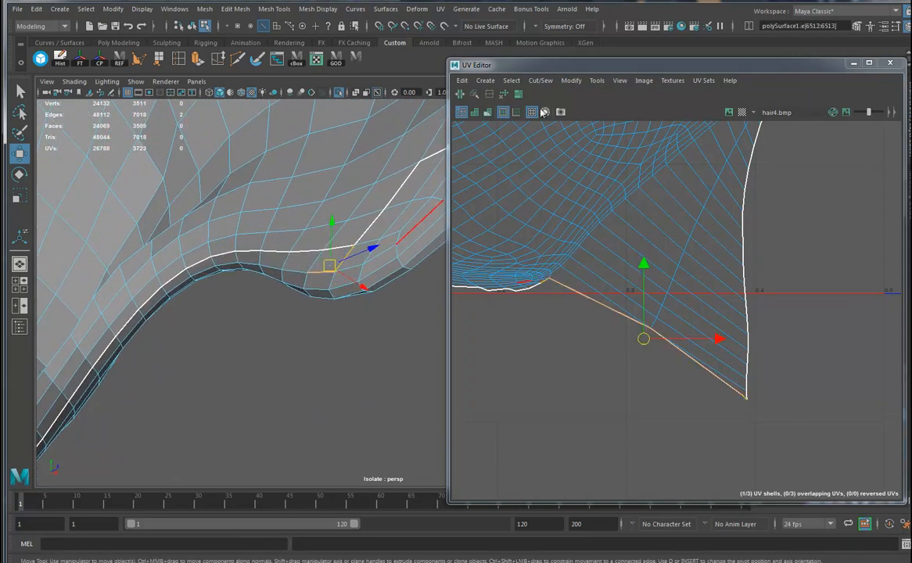
left_click(475, 94)
left_click(793, 346)
- Unfold the cap's outer UV shell and place it beside the tile's origin, clear of the other shells
right_click_drag(793, 347, 532, 315, "alt")
middle_click_drag(532, 316, 602, 394, "alt")
right_click_drag(751, 341, 630, 260, "alt")
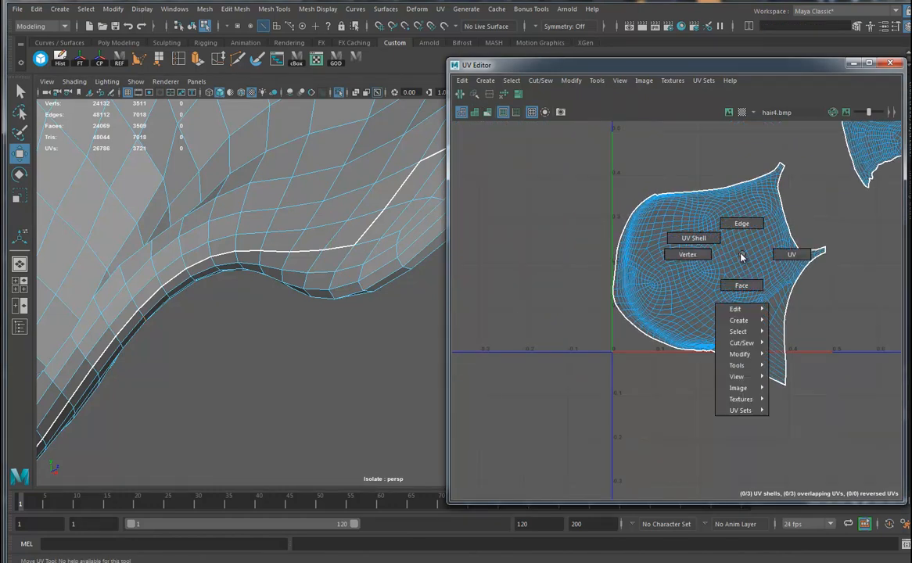
key("w")
left_click(712, 264)
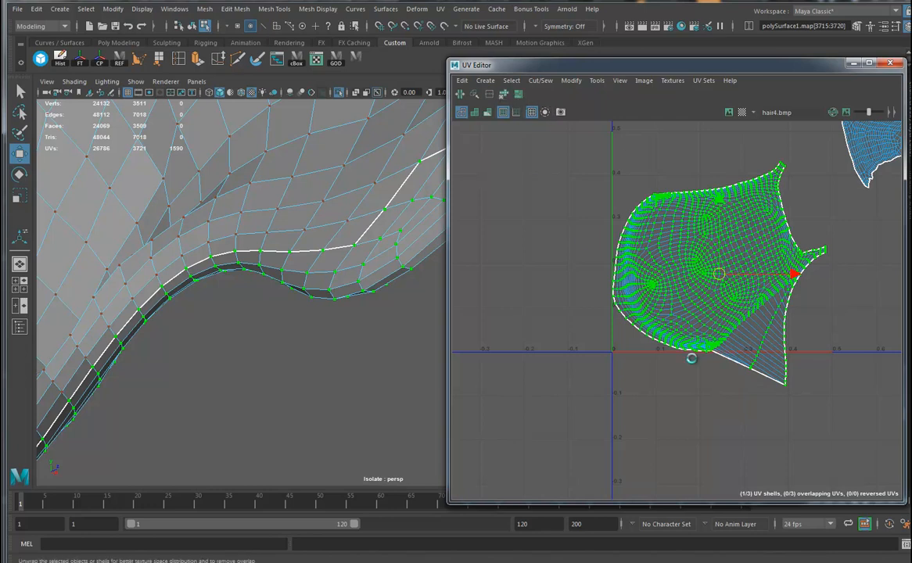
left_click_drag(717, 288, 756, 260)
left_click_drag(335, 325, 305, 281, "alt")
scroll(306, 280, "down", 3)
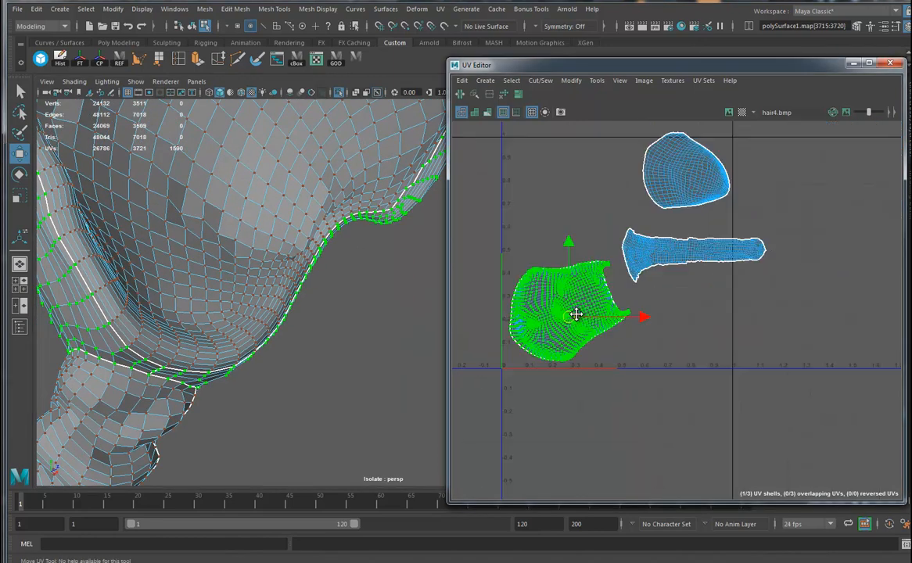
middle_click_drag(782, 278, 806, 298, "alt")
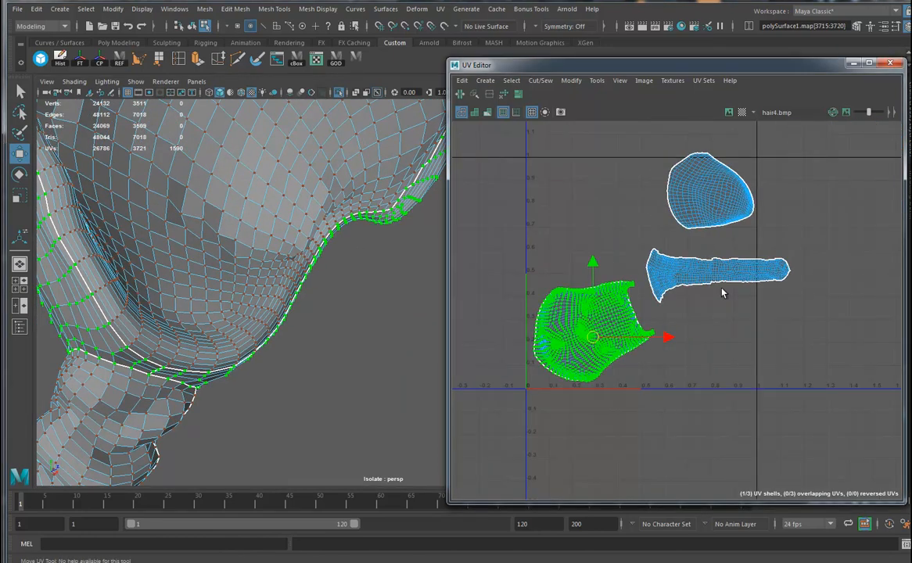
- Cut the UVs along the lengthwise edge loop on the side of the braid opposite its existing seam
right_click_drag(324, 376, 258, 418, "alt")
left_click_drag(259, 418, 304, 395, "alt")
middle_click_drag(303, 395, 253, 278, "alt")
left_click_drag(253, 279, 331, 311, "alt")
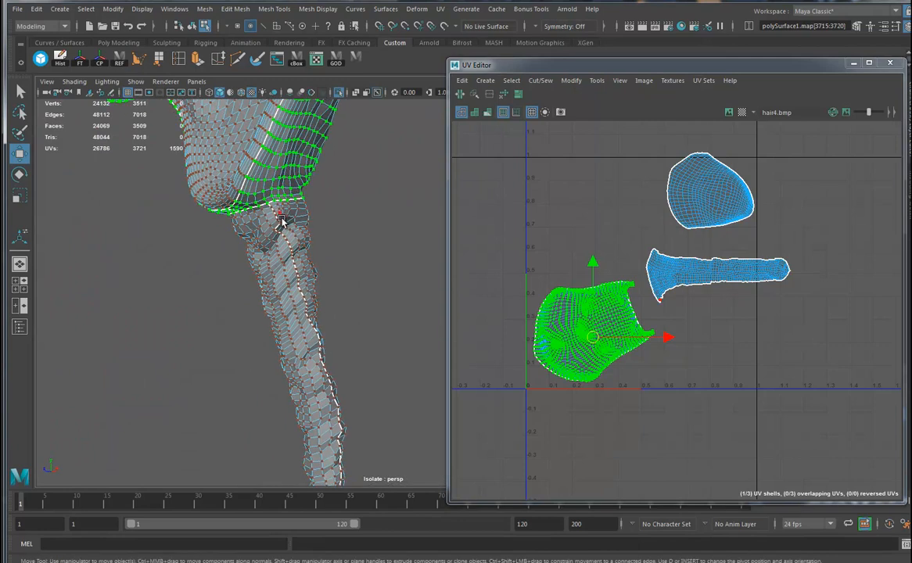
left_click_drag(332, 425, 246, 318, "alt")
right_click_drag(247, 317, 448, 324, "alt")
middle_click_drag(307, 316, 434, 394, "alt")
left_click_drag(280, 307, 303, 302, "alt")
left_click_drag(260, 248, 248, 333, "alt")
right_click_drag(220, 274, 218, 238)
left_click(220, 312)
right_click_drag(322, 383, 305, 381, "alt")
middle_click_drag(313, 462, 292, 341, "alt")
right_click_drag(291, 342, 317, 230, "alt")
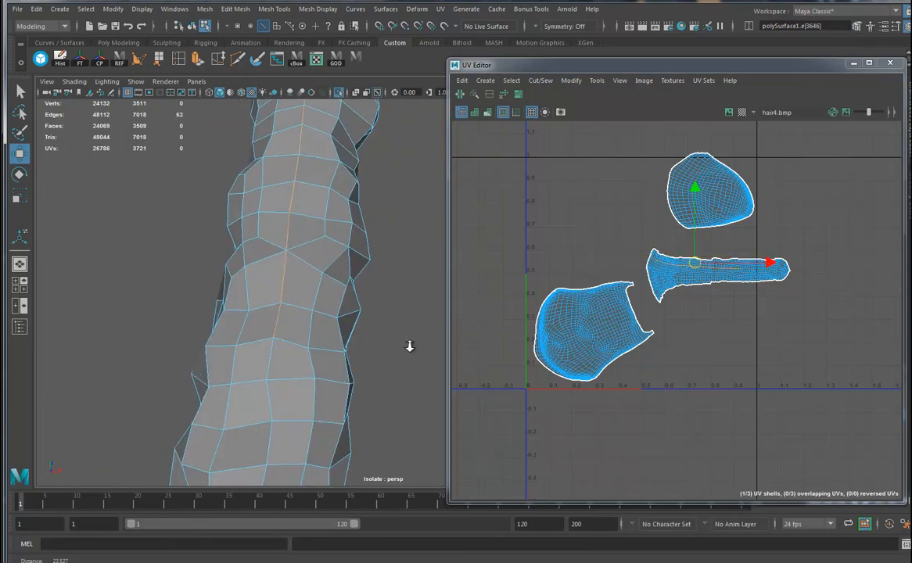
scroll(413, 347, "down", 3)
left_click(460, 96)
- Continue the lengthwise braid seam by cutting the edge loop from the first cut's end towards the tip
scroll(688, 316, "up", 4)
middle_click_drag(868, 293, 803, 370, "alt")
scroll(561, 343, "up", 3)
scroll(709, 367, "up", 4)
middle_click_drag(709, 367, 692, 415, "alt")
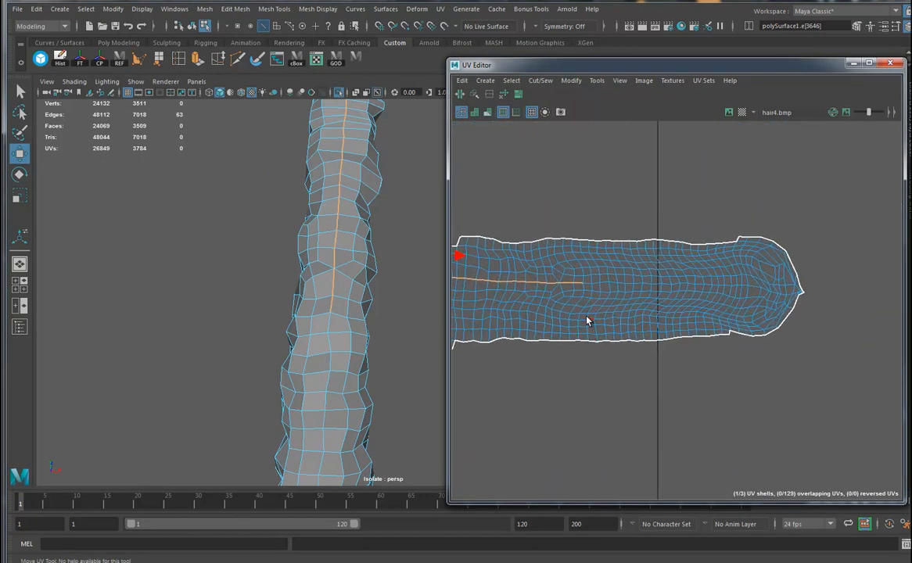
double_click(588, 284)
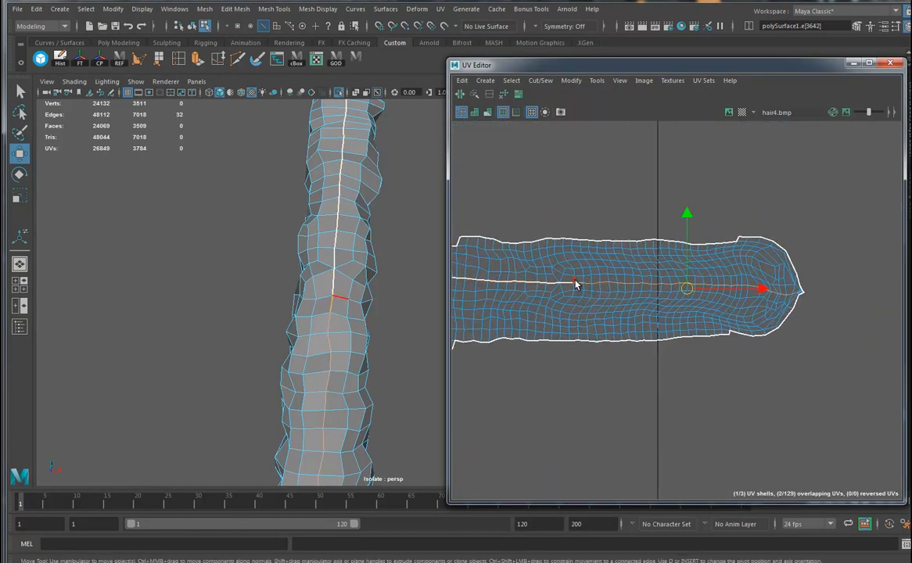
scroll(578, 317, "up", 4)
scroll(557, 269, "up", 3)
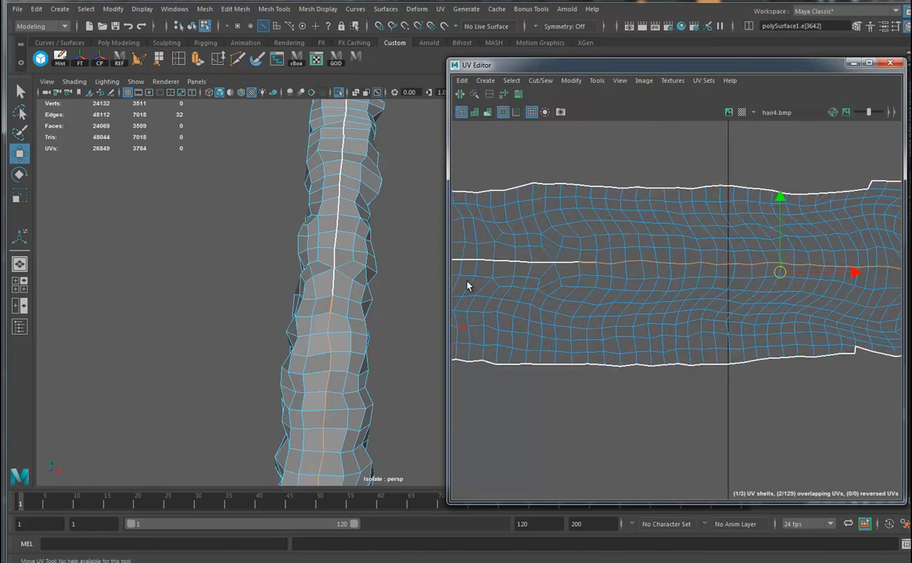
middle_click_drag(692, 320, 554, 331, "alt")
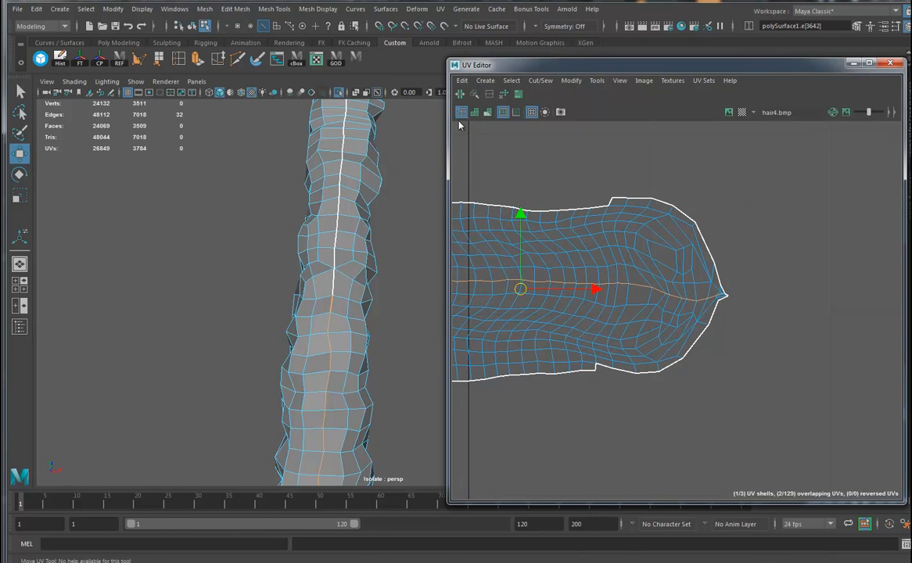
left_click(461, 95)
- Move the small UV edge beside the seam's end at the braid's tip upward, away from the overlapping edges
middle_click_drag(322, 352, 320, 211, "alt")
middle_click_drag(391, 342, 383, 172, "alt")
middle_click_drag(342, 275, 330, 403, "alt")
middle_click_drag(290, 364, 313, 349, "alt")
scroll(653, 326, "up", 10)
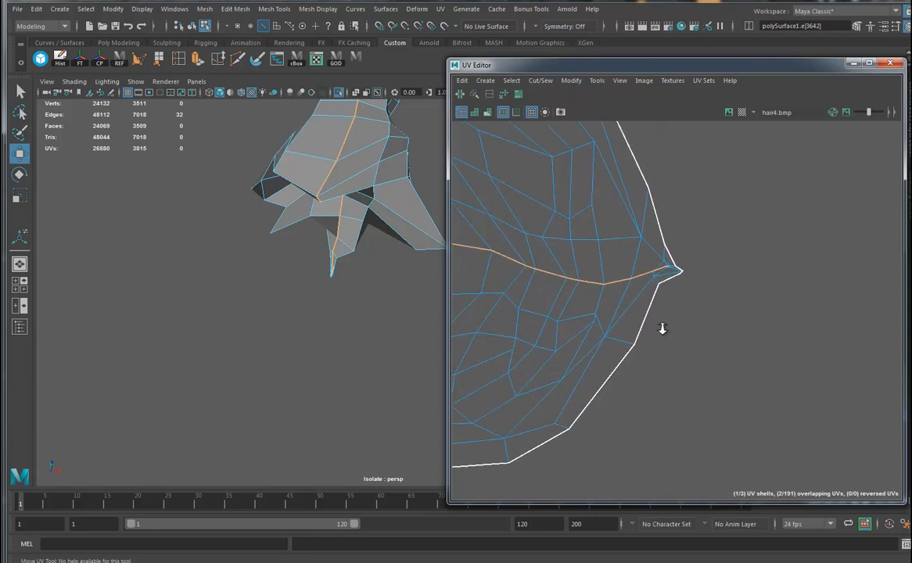
scroll(745, 307, "up", 10)
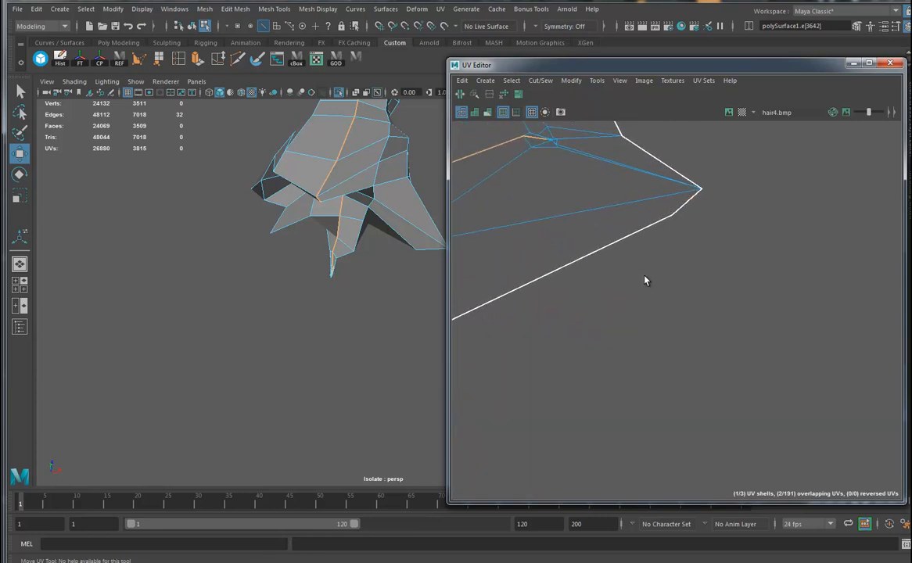
right_click_drag(677, 280, 910, 376, "alt")
middle_click_drag(759, 305, 708, 415, "alt")
right_click_drag(674, 406, 771, 409, "alt")
left_click(603, 271)
key("w")
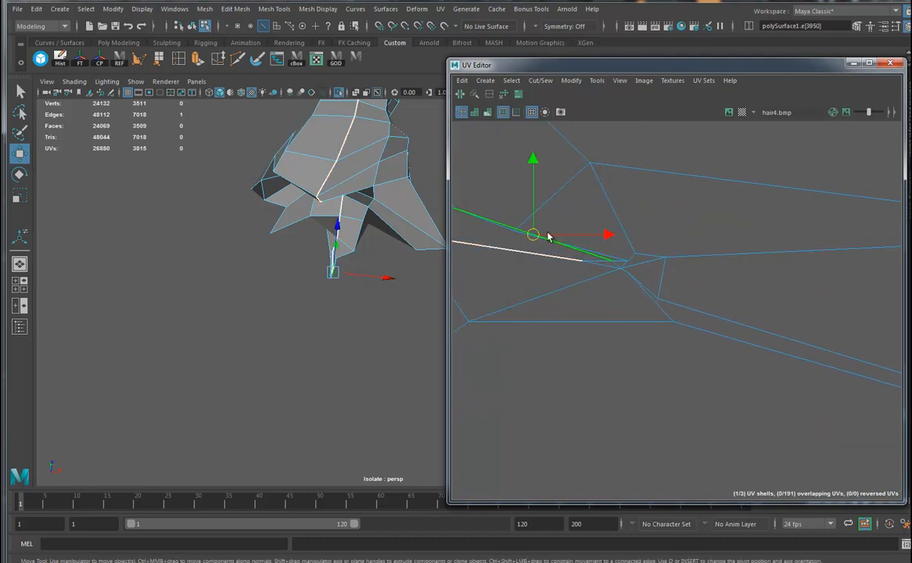
left_click_drag(532, 237, 529, 171)
- Extend the lengthwise UV cut along three short edges through the cluster at the braid's tip
left_click(592, 267)
left_click_drag(374, 293, 535, 383, "alt")
middle_click_drag(333, 330, 302, 436, "alt")
left_click_drag(302, 436, 342, 333, "alt")
right_click_drag(375, 362, 437, 359, "alt")
middle_click_drag(646, 298, 595, 319, "alt")
left_click_drag(377, 348, 360, 358, "alt")
- Cut the last edges from the tip cluster to the shell's border, splitting the braid's UVs
left_click(685, 348)
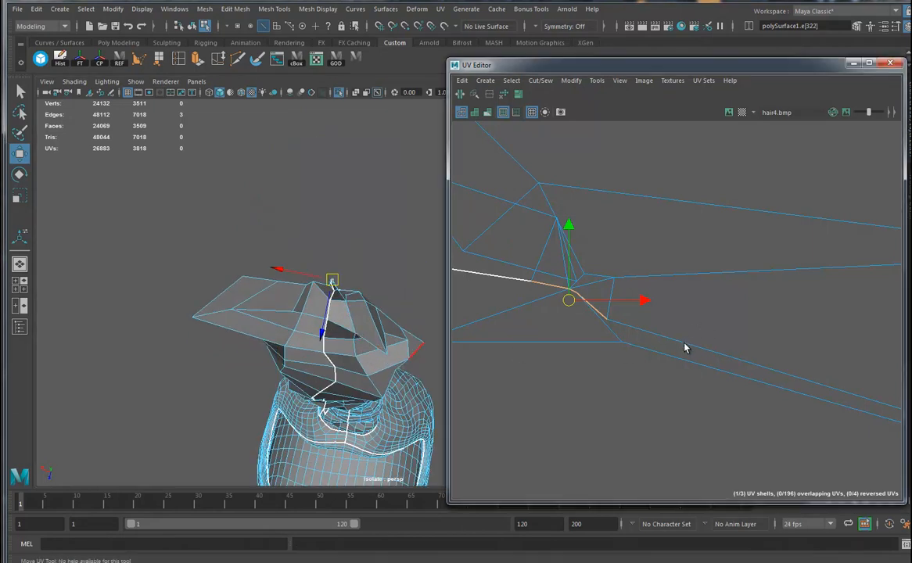
left_click_drag(389, 402, 371, 392, "alt")
right_click_drag(371, 392, 513, 415, "alt")
left_click_drag(341, 435, 291, 251, "alt")
right_click_drag(675, 325, 446, 331, "alt")
middle_click_drag(718, 328, 820, 299, "alt")
right_click_drag(790, 303, 470, 322, "alt")
middle_click_drag(617, 333, 681, 317, "alt")
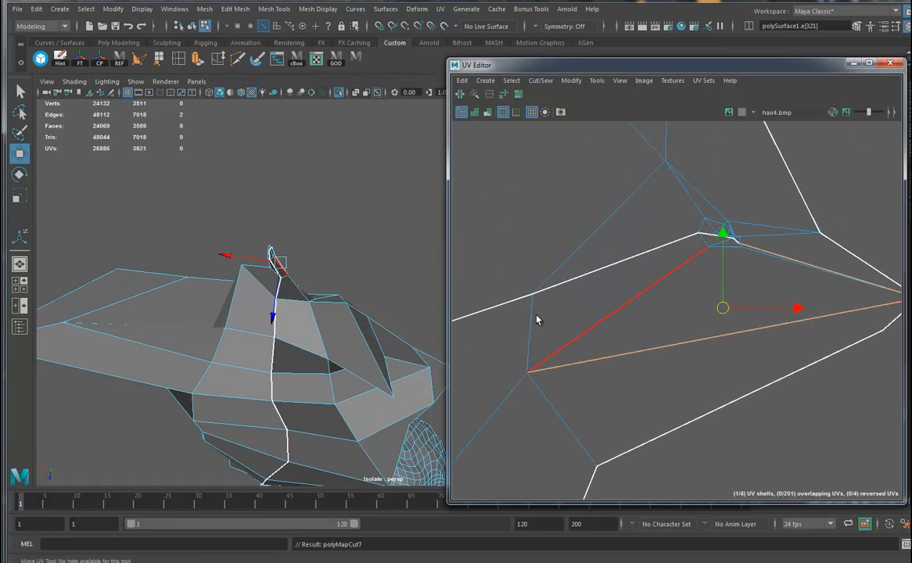
- Examine the new seam at the braid's tip and along the whole braid shell, selecting the edges around the tip
middle_click_drag(722, 289, 722, 320, "alt")
left_click_drag(347, 343, 317, 404, "alt")
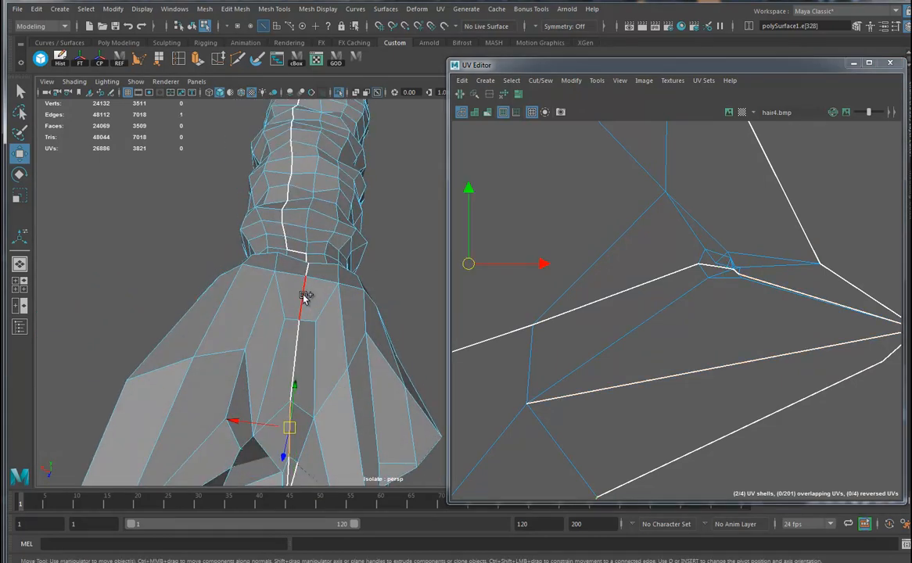
right_click_drag(704, 239, 309, 266, "alt")
right_click_drag(690, 254, 291, 253, "alt")
right_click_drag(759, 262, 533, 249, "alt")
middle_click_drag(691, 197, 795, 356, "alt")
right_click_drag(794, 356, 645, 292, "alt")
left_click_drag(705, 232, 805, 323)
middle_click_drag(689, 305, 840, 343, "alt")
right_click_drag(823, 348, 432, 364, "alt")
middle_click_drag(647, 343, 751, 287, "alt")
right_click_drag(755, 289, 514, 308, "alt")
middle_click_drag(515, 309, 534, 300, "alt")
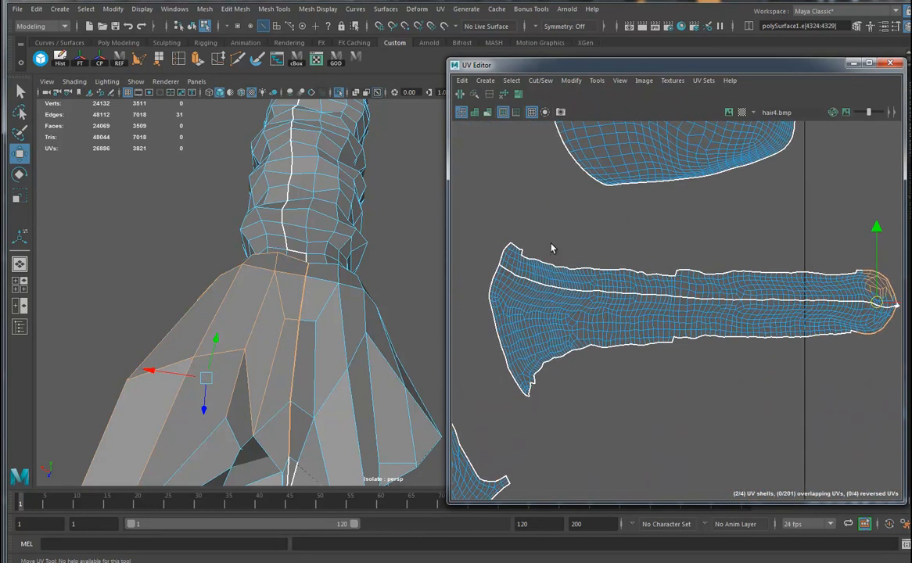
- Add the tip edges to the selected lengthwise seam through the braid shell's middle, and move and sew it
left_click_drag(755, 274, 876, 283, "shift")
left_click_drag(570, 231, 510, 268, "shift")
left_click(474, 94)
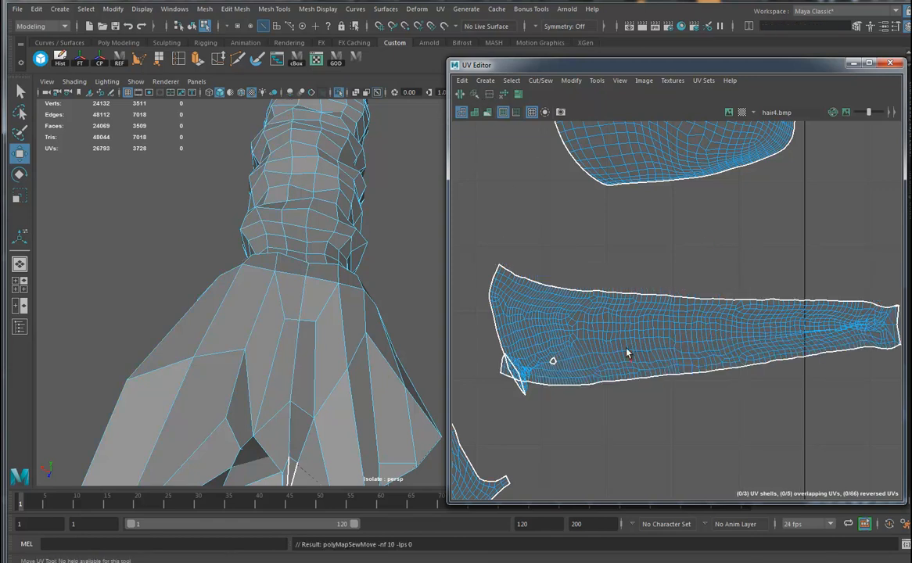
- Select all UVs of the sewn braid shell and unfold it into a clean strip
scroll(701, 378, "down", 2)
left_click(587, 362)
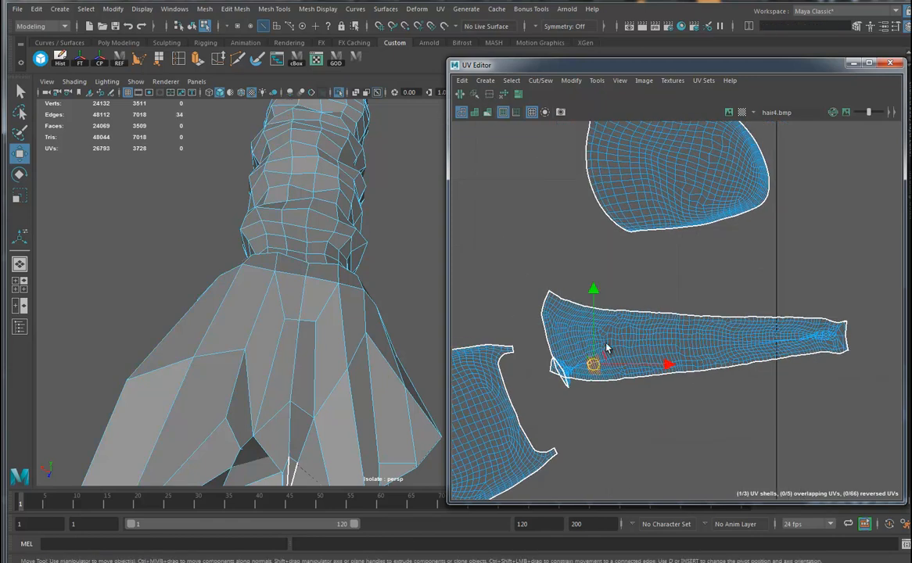
middle_click_drag(713, 334, 701, 309, "alt")
right_click_drag(706, 308, 760, 308)
double_click(719, 321)
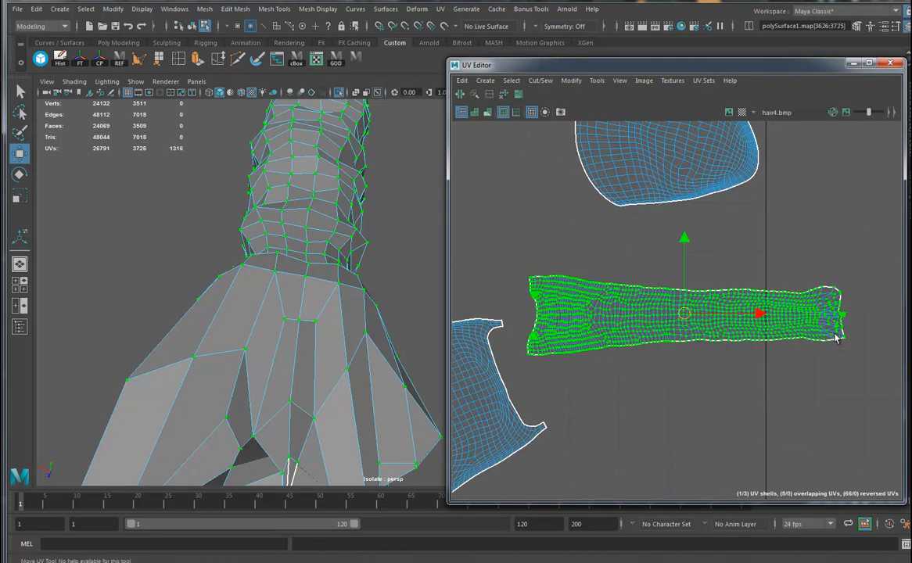
- Examine the tip end of the unfolded braid shell and the matching area on the model
middle_click_drag(831, 333, 627, 308, "alt")
right_click_drag(341, 354, 95, 332, "alt")
left_click_drag(266, 338, 245, 219, "alt")
right_click_drag(254, 262, 284, 268, "alt")
left_click_drag(284, 268, 368, 313, "alt")
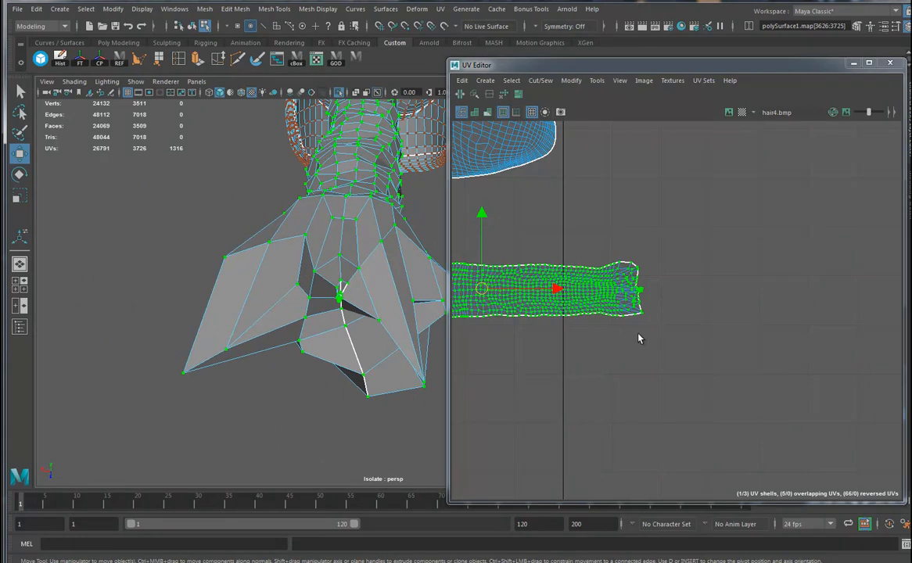
right_click_drag(600, 366, 387, 310, "alt")
left_click_drag(387, 310, 375, 360, "alt")
- Select the edge loop across the braid about midway along its length and cut the UVs there
middle_click_drag(627, 332, 604, 321, "alt")
right_click_drag(583, 311, 771, 324, "alt")
middle_click_drag(772, 324, 645, 375, "alt")
right_click_drag(642, 377, 904, 421, "alt")
right_click_drag(611, 287, 609, 250)
double_click(572, 244)
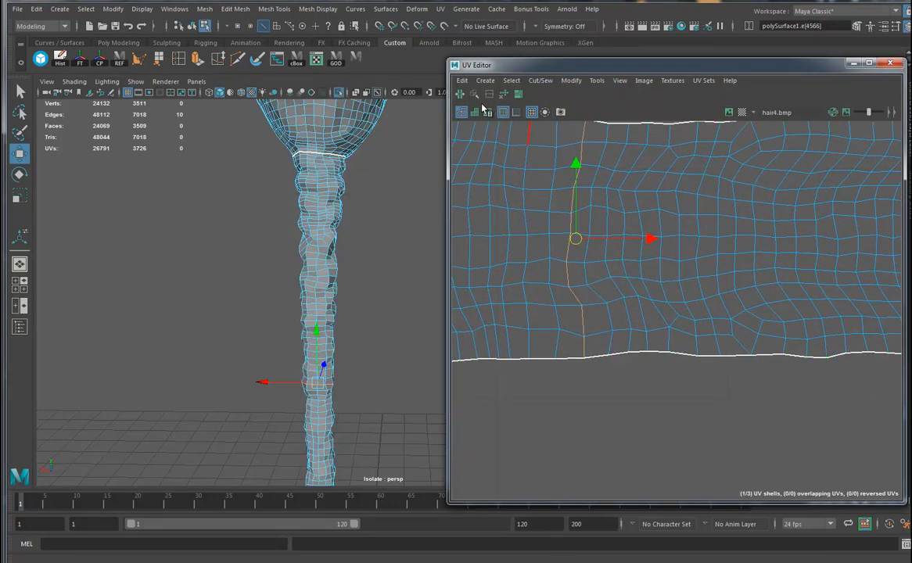
left_click(459, 94)
- Select all UVs of the hair and lay out the four shells inside the UV space
right_click_drag(487, 205, 384, 269, "alt")
right_click_drag(720, 302, 646, 309, "alt")
mouse_move(646, 309)
middle_mouse_down("alt")
mouse_move(841, 321)
mouse_move(642, 303)
middle_mouse_up("alt")
right_click_drag(655, 301, 580, 228)
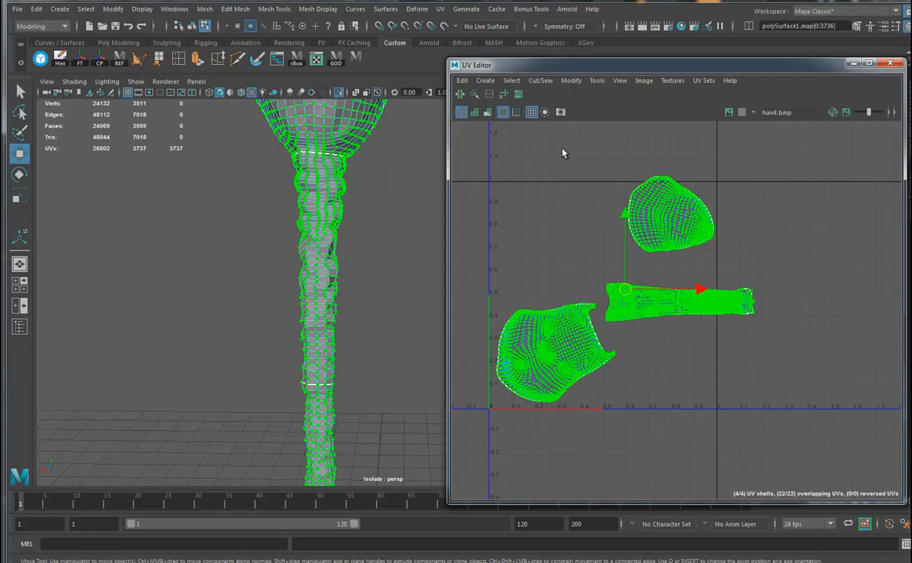
left_click(518, 94)
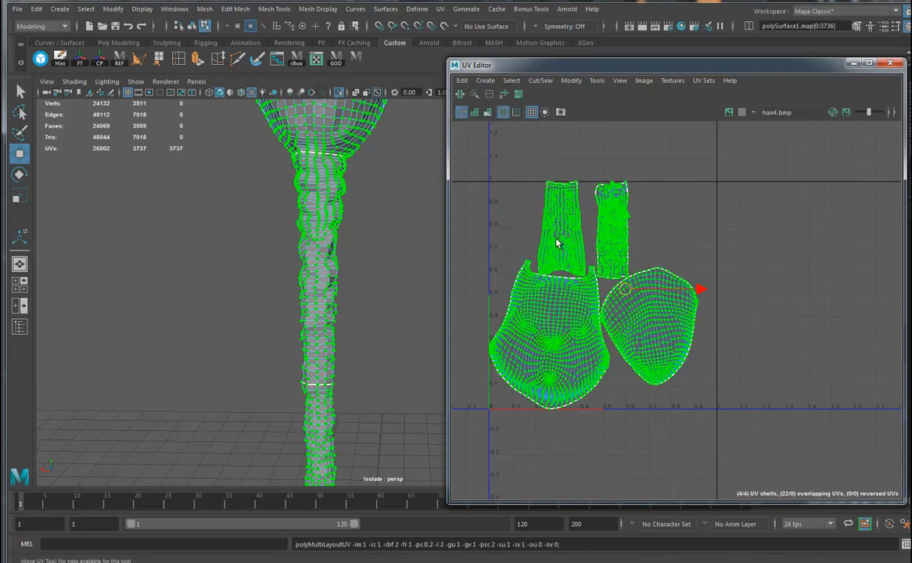
- Open the Layout UVs options and reapply the Legacy layout with World prescale and Free rotation
scroll(665, 373, "up", 2)
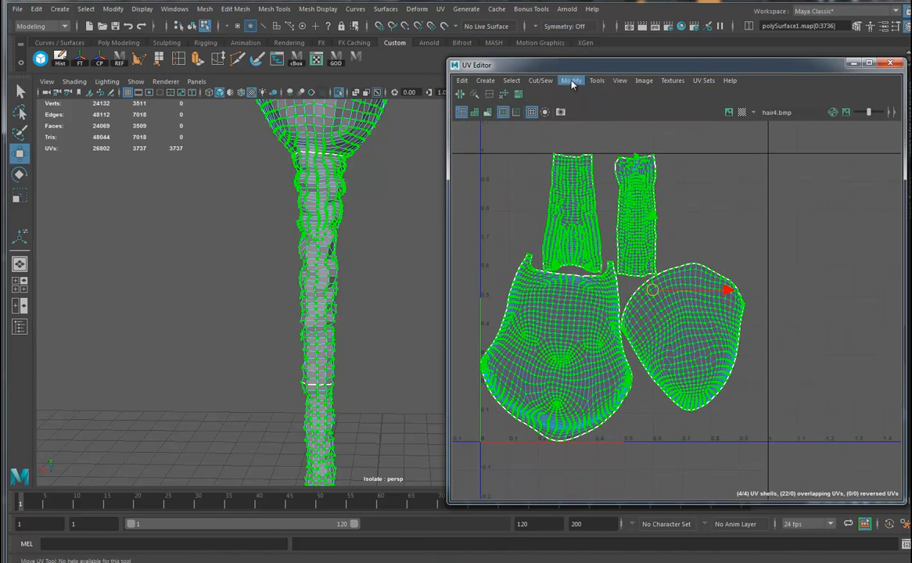
left_click(572, 84)
left_click(669, 249)
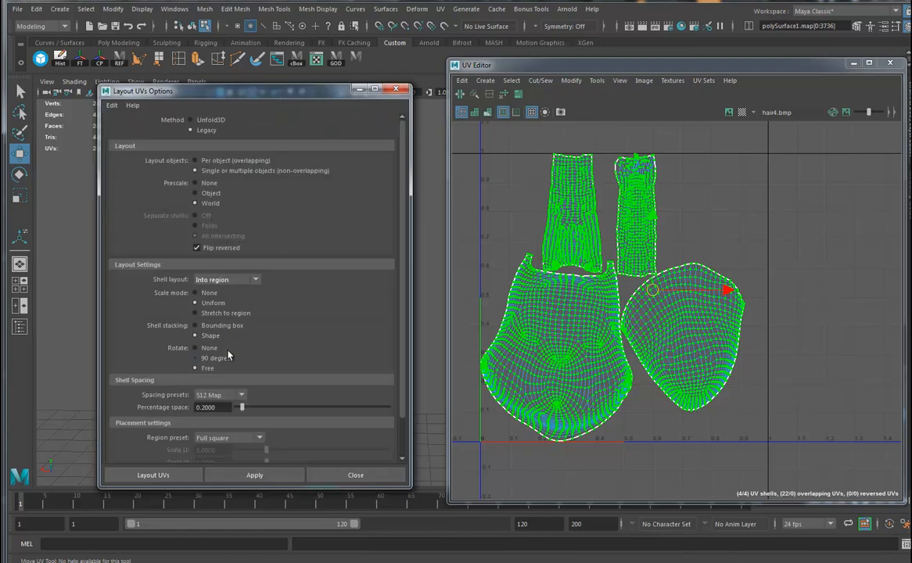
left_click(259, 475)
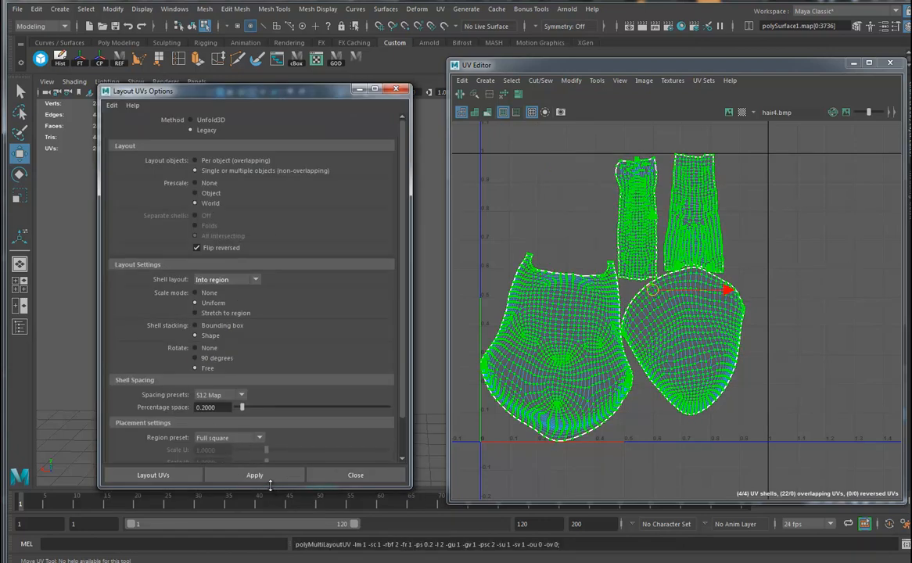
- Scale the inner cap shell down uniformly to roughly a quarter of its size
middle_click_drag(691, 361, 725, 360, "alt")
key("w")
left_click(726, 360)
key("r")
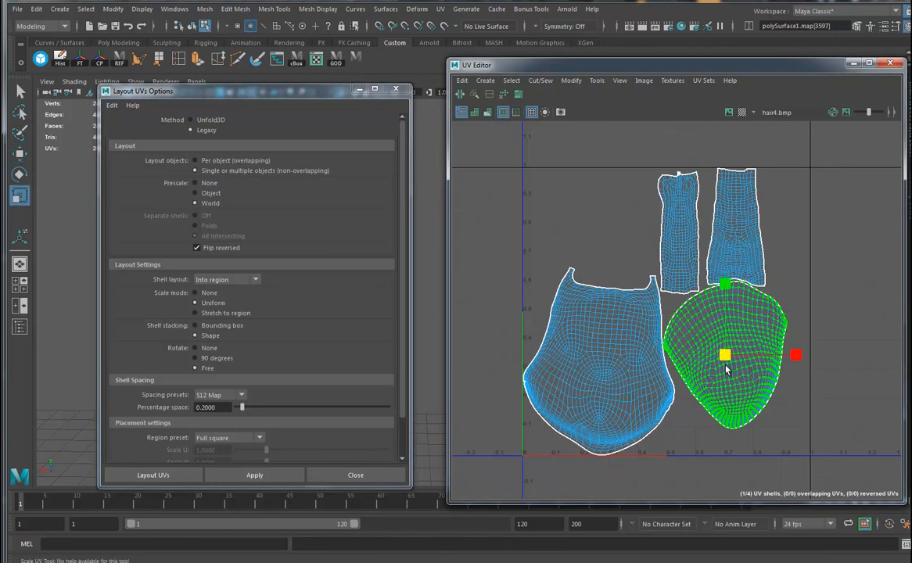
left_click_drag(726, 356, 674, 372)
- Select all shells and lay them out again with Prescale and Rotate both set to None
left_click_drag(799, 159, 475, 465)
left_click(195, 348)
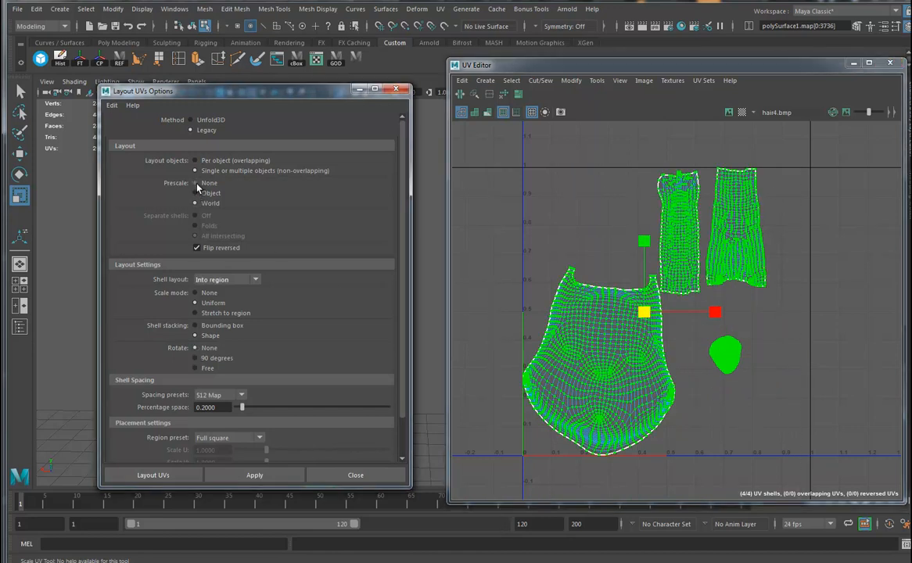
left_click(264, 475)
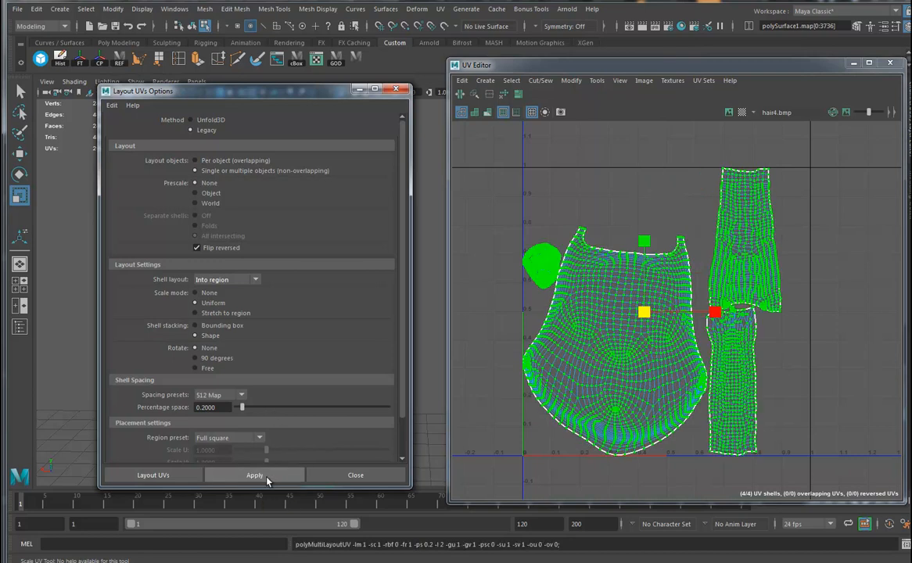
left_click(276, 479)
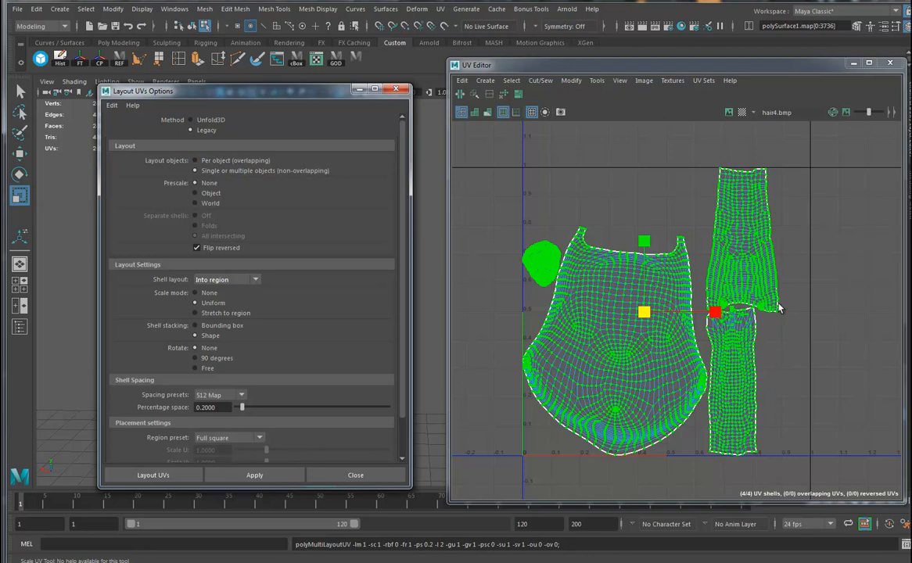
- Rotate the tip half's braid shell a quarter turn and place it horizontally above the outer cap shell
left_click(738, 395)
key("e")
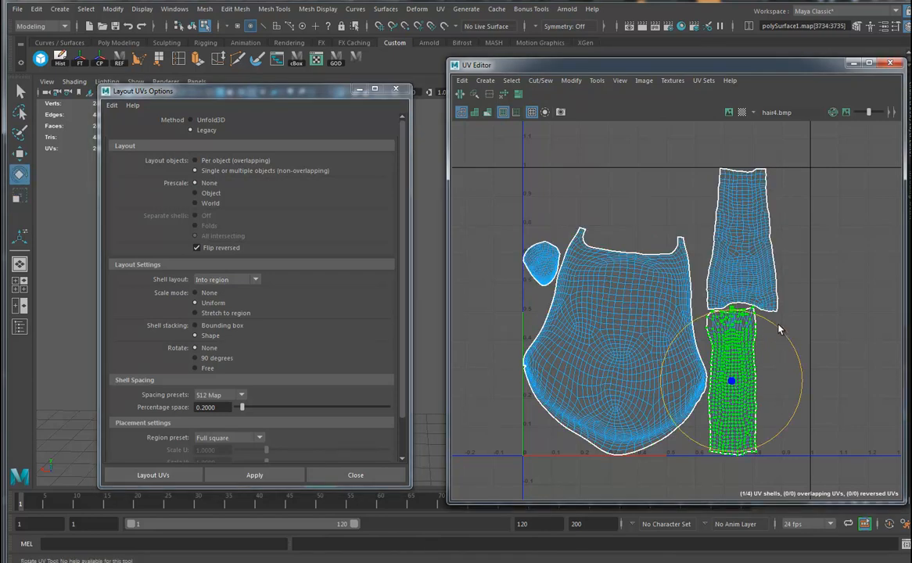
left_click_drag(779, 334, 624, 205)
key("w")
- Move the upper braid shell down beside the outer cap and place the small inner cap shell above it
left_click(749, 252)
left_click_drag(748, 250, 744, 378)
left_click(551, 266)
left_click_drag(552, 266, 734, 275)
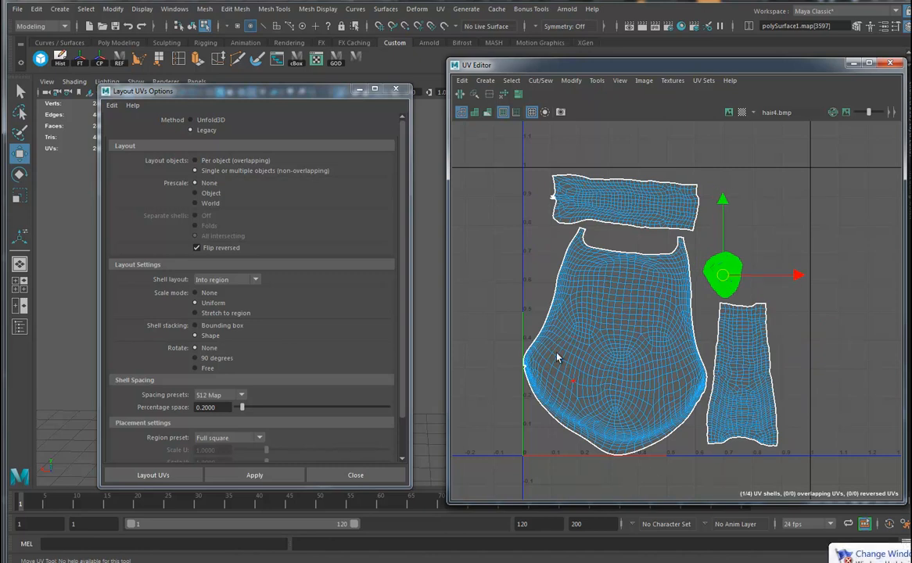
- Select all four shells, shift them slightly up and scale them up uniformly a little
left_click_drag(474, 141, 759, 460)
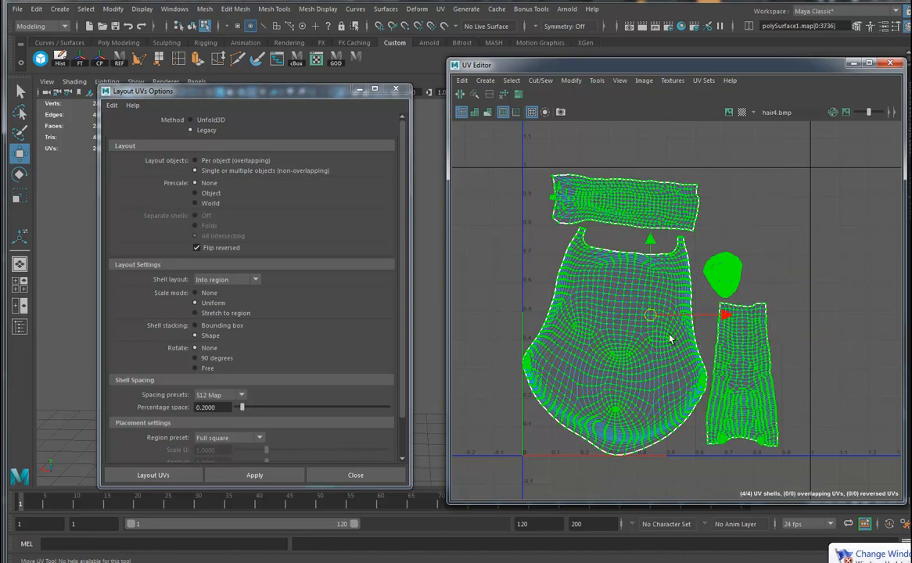
left_click_drag(654, 319, 661, 312)
key("e")
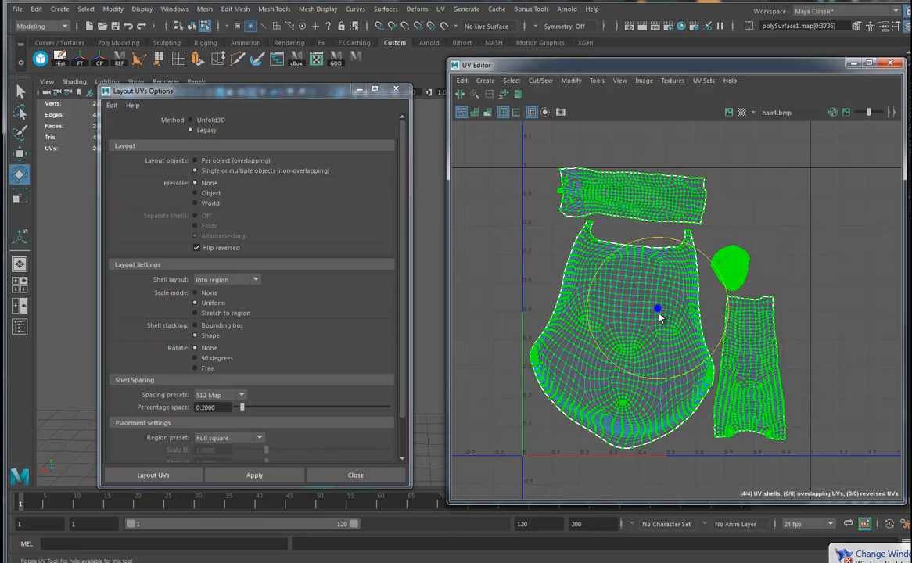
key("r")
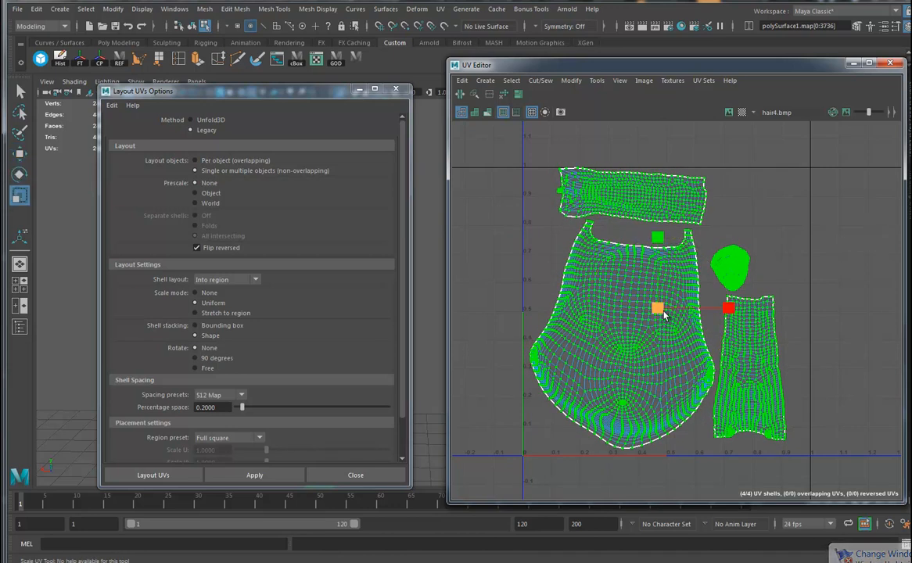
left_click_drag(657, 311, 664, 307)
- Move the upper braid shell down to the UV space's lower border and the inner cap to the outer cap's upper-left corner
key("w")
left_click(743, 350)
double_click(744, 352)
left_click_drag(765, 367, 765, 380)
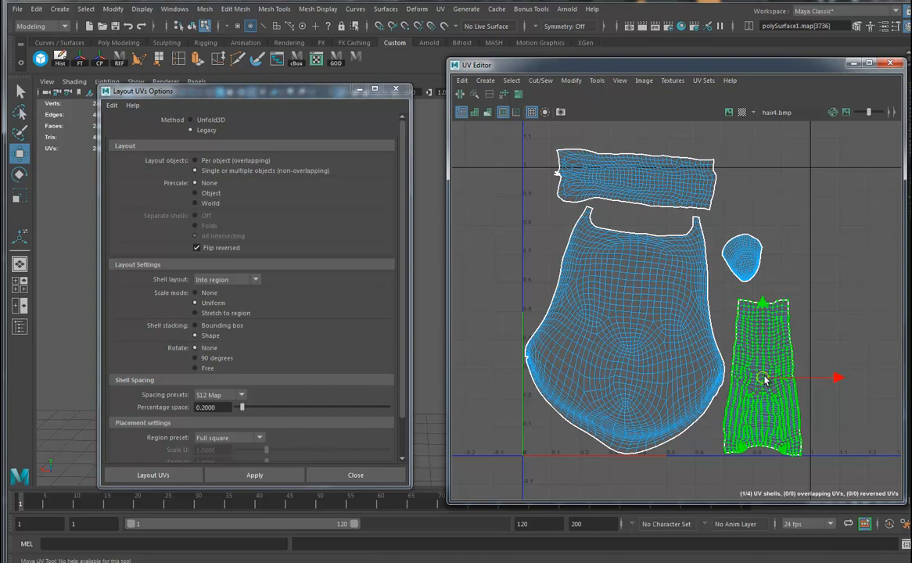
double_click(746, 279)
left_click_drag(724, 255, 528, 213)
- Move the tip half's braid shell above the upper braid shell and rotate it back upright
double_click(610, 188)
left_click_drag(640, 184, 749, 223)
key("e")
left_click_drag(799, 164, 795, 249)
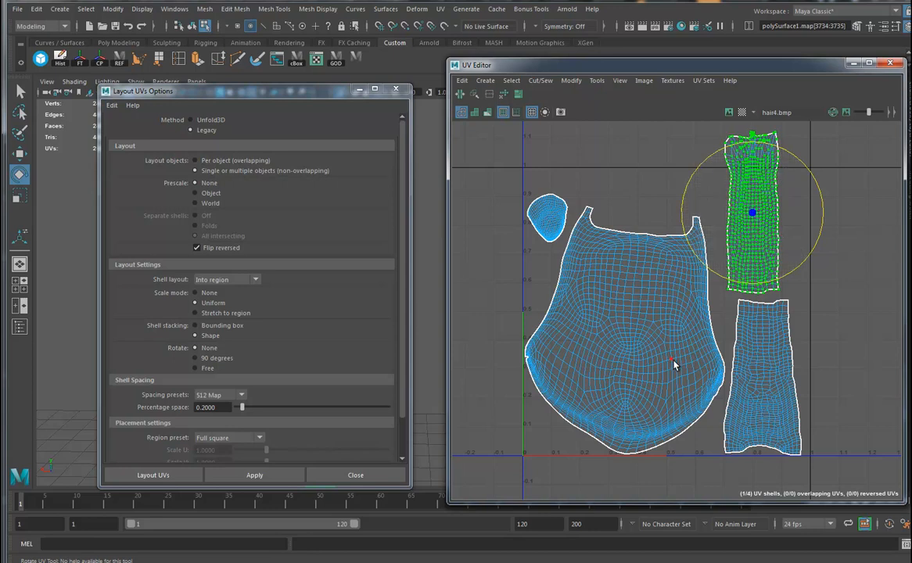
- Select the small stray cut edges at the outer cap shell's side border and sew them
middle_click_drag(536, 389, 595, 360, "alt")
right_click_drag(595, 359, 597, 409, "alt")
middle_click_drag(597, 409, 722, 407, "alt")
right_click_drag(722, 407, 751, 419, "alt")
middle_click_drag(751, 420, 830, 370, "alt")
right_click_drag(829, 370, 841, 381, "alt")
middle_click_drag(841, 381, 655, 391, "alt")
right_click_drag(656, 392, 674, 391, "alt")
middle_click_drag(626, 338, 667, 388, "alt")
right_click_drag(572, 314, 569, 284)
left_click_drag(558, 301, 582, 312)
left_click(476, 95)
- Select all UVs and lay out the shells with Rotate set to Free, closing the layout options
right_click_drag(760, 352, 364, 274, "alt")
right_click_drag(668, 272, 270, 270, "alt")
middle_click_drag(678, 269, 512, 324, "alt")
right_click_drag(691, 274, 731, 266)
left_click_drag(788, 143, 468, 467)
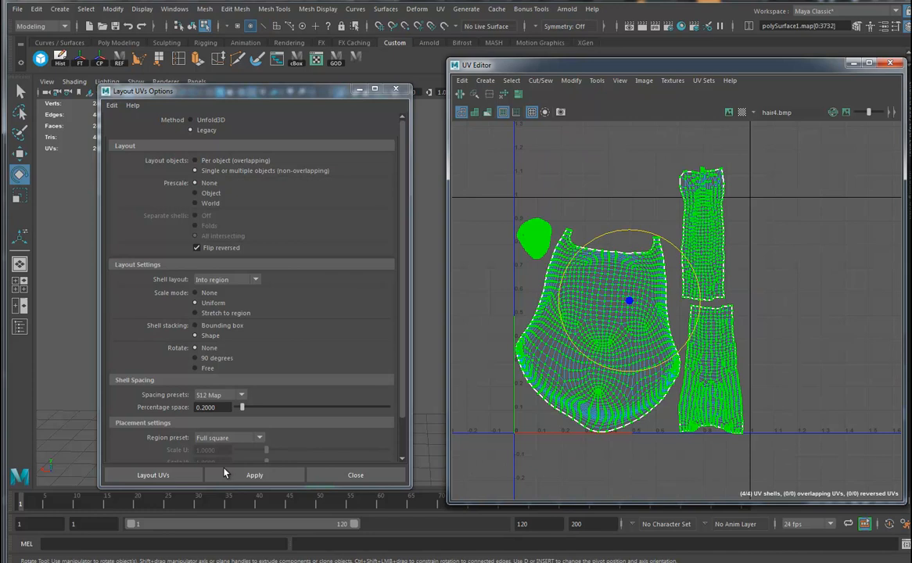
left_click(203, 372)
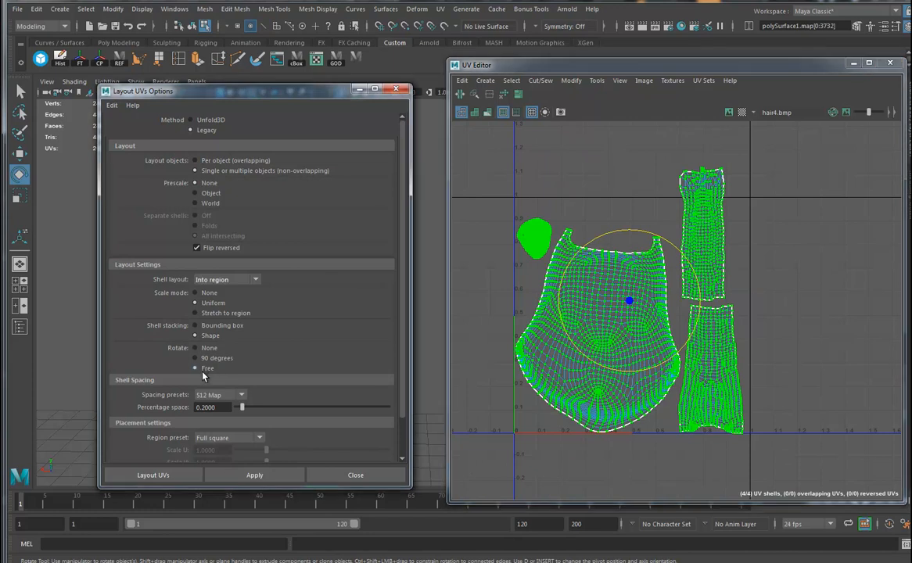
left_click(254, 474)
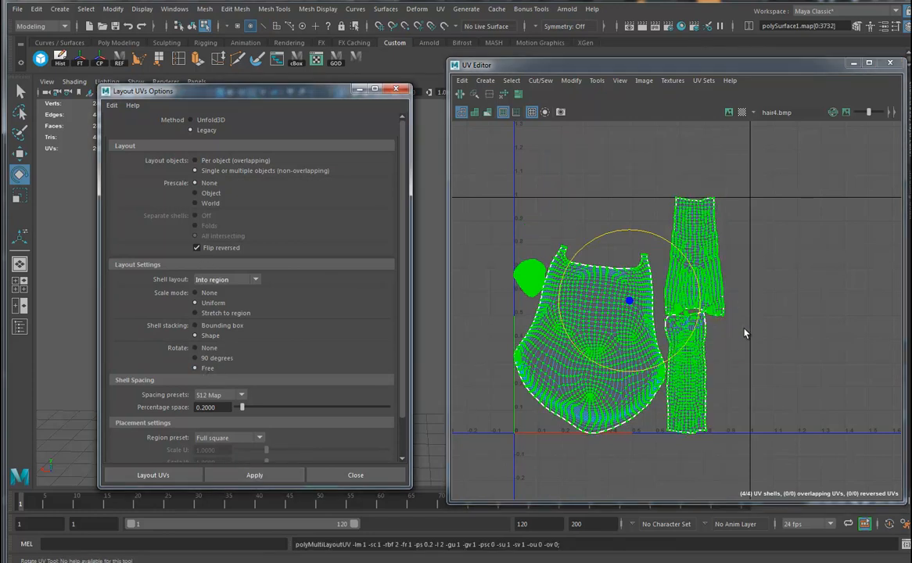
middle_click_drag(643, 198, 668, 201, "alt")
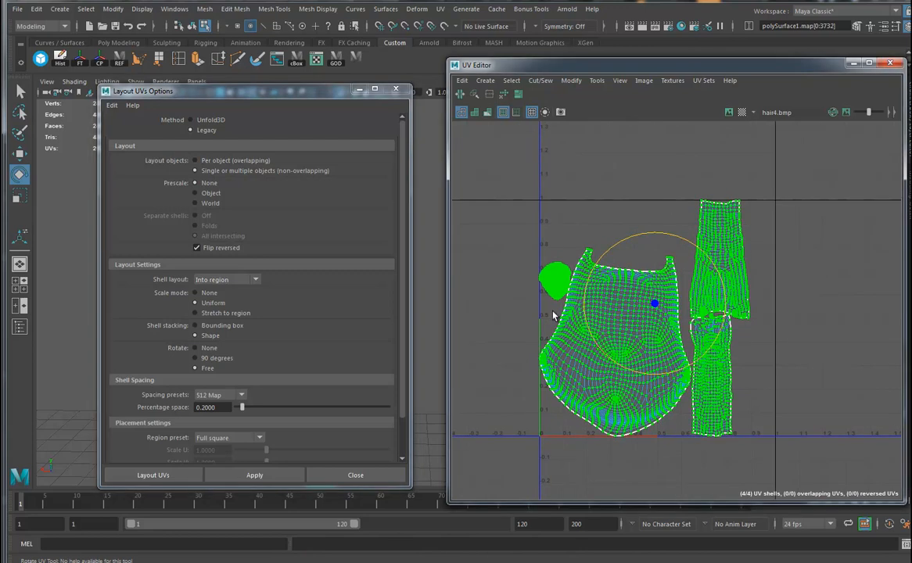
left_click(398, 90)
- Return the hair to object mode, close the UV Editor and delete the hair's construction history
middle_click_drag(358, 219, 344, 315, "alt")
right_click_drag(310, 209, 365, 185)
right_click_drag(300, 249, 184, 274, "alt")
middle_click_drag(298, 276, 258, 279, "alt")
left_click_drag(258, 279, 366, 161, "alt")
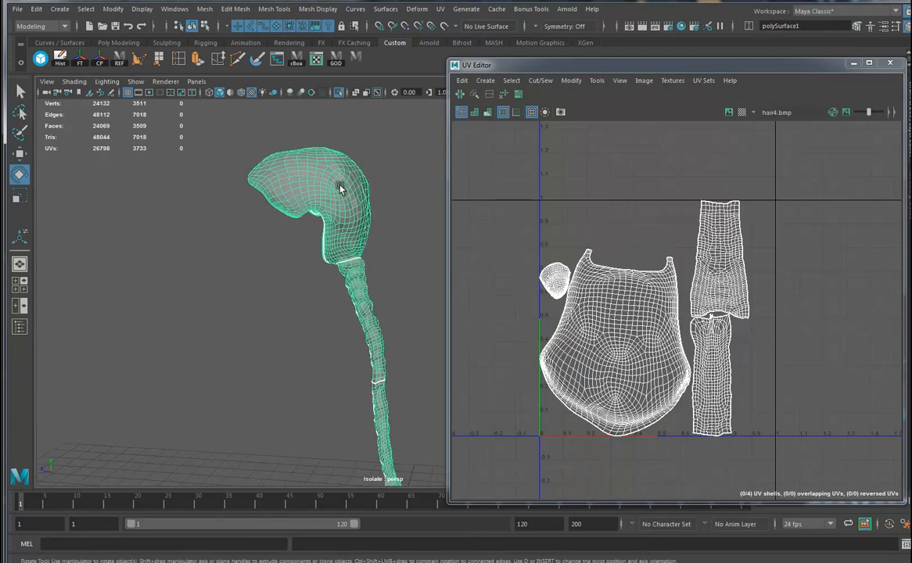
left_click(891, 63)
left_click_drag(428, 246, 484, 158, "alt")
key("alt+shift+d")
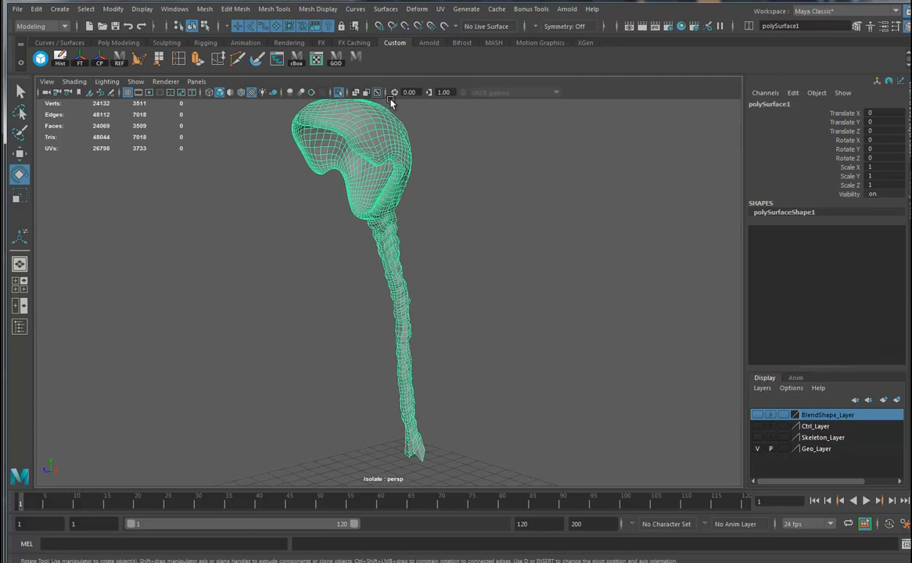
- Export the selected hair as an OBJ to the scenes folder, replacing the existing hair4.OBJ
left_click(19, 10)
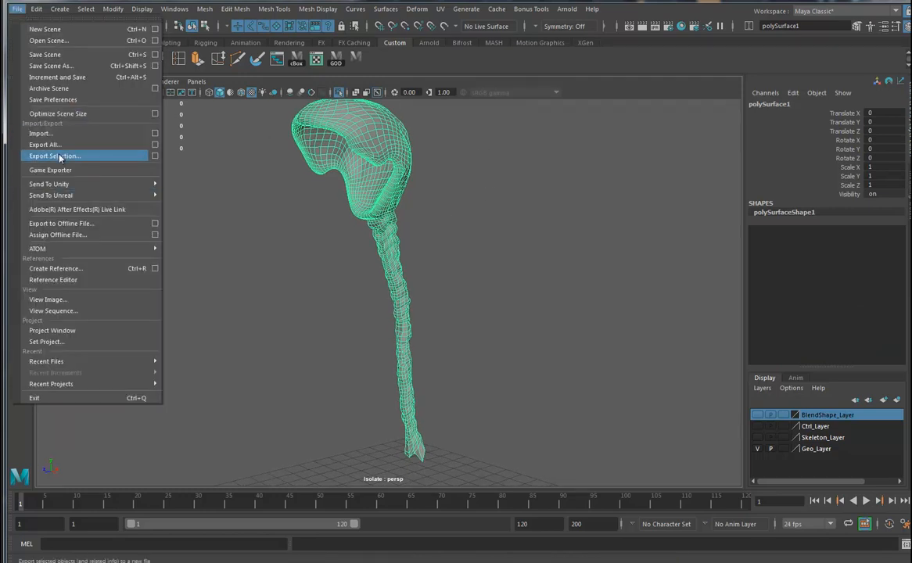
left_click(125, 145)
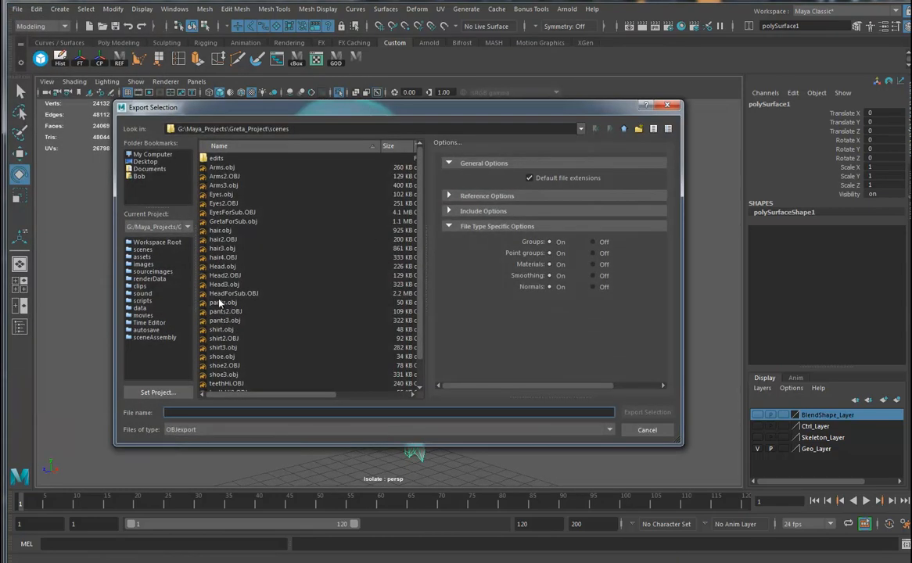
left_click(220, 257)
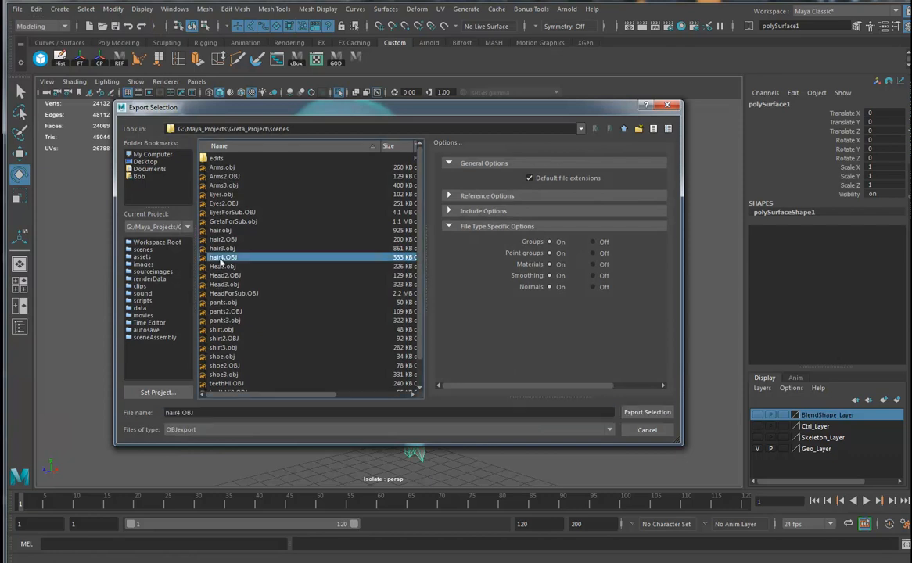
left_click(647, 413)
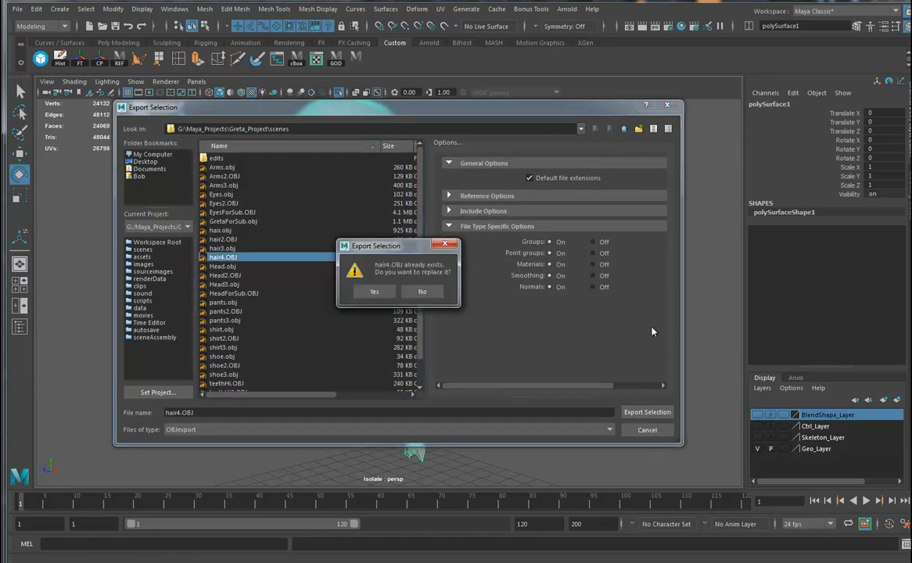
left_click(373, 292)
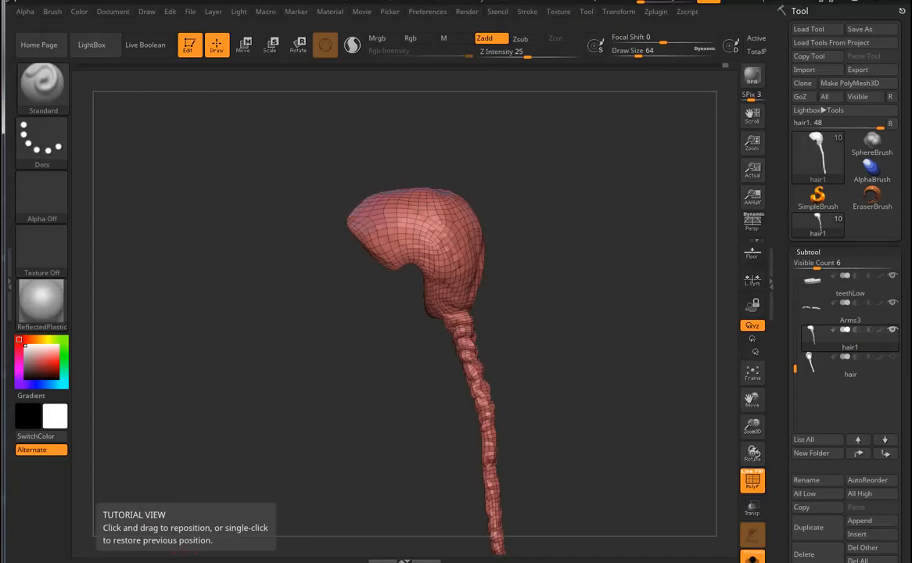
- Switch to ZBrush and import the hair4 mesh from the scenes folder over the hair1 subtool
left_click(835, 73)
left_click(401, 219)
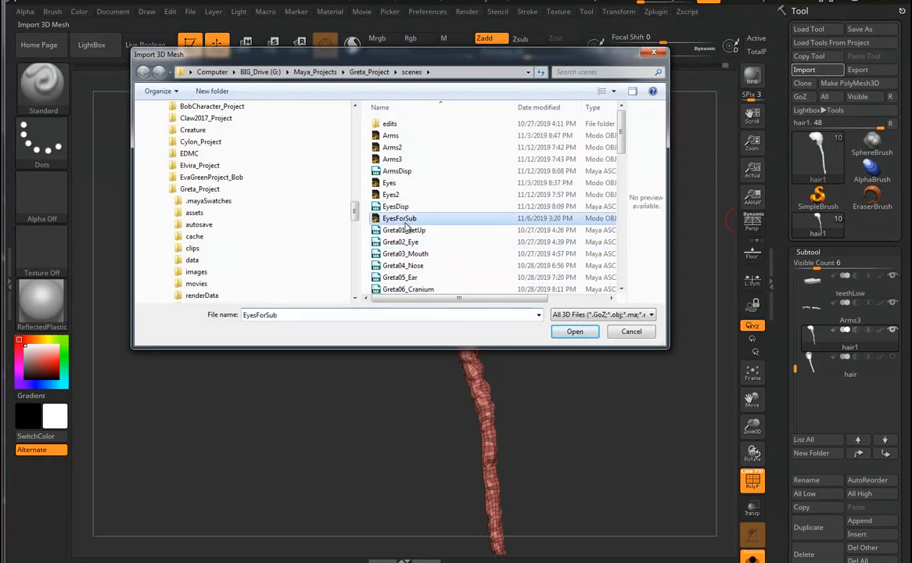
scroll(403, 226, "down", 9)
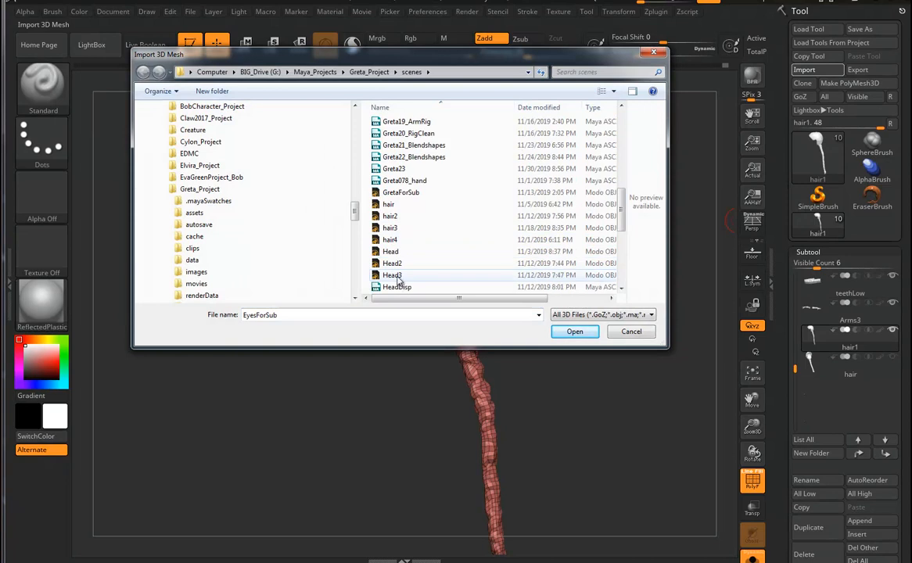
left_click(389, 239)
left_click(575, 331)
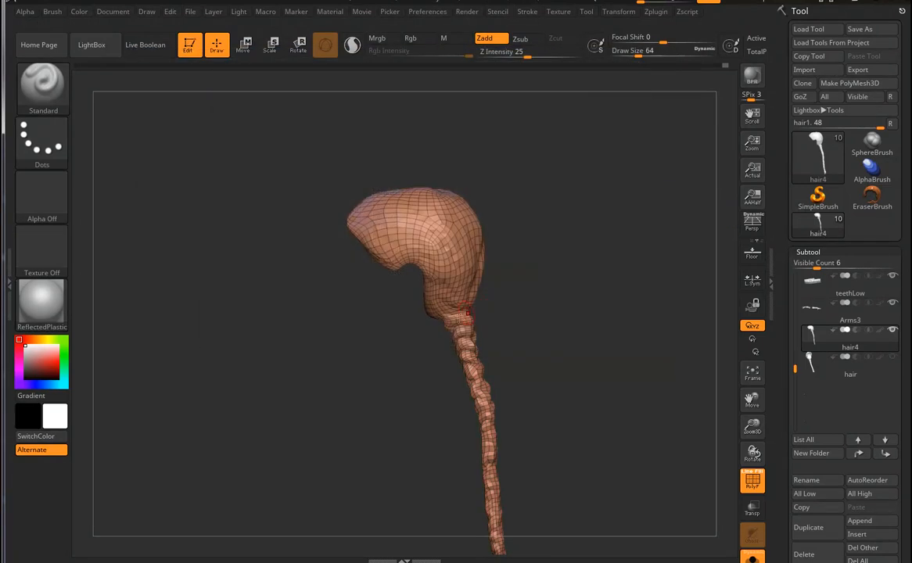
- Preview the hair4 subtool's UV layout by morphing the mesh to its UVs and back
left_click_drag(613, 335, 605, 286, "alt")
left_click_drag(906, 391, 880, 213)
left_click(871, 194)
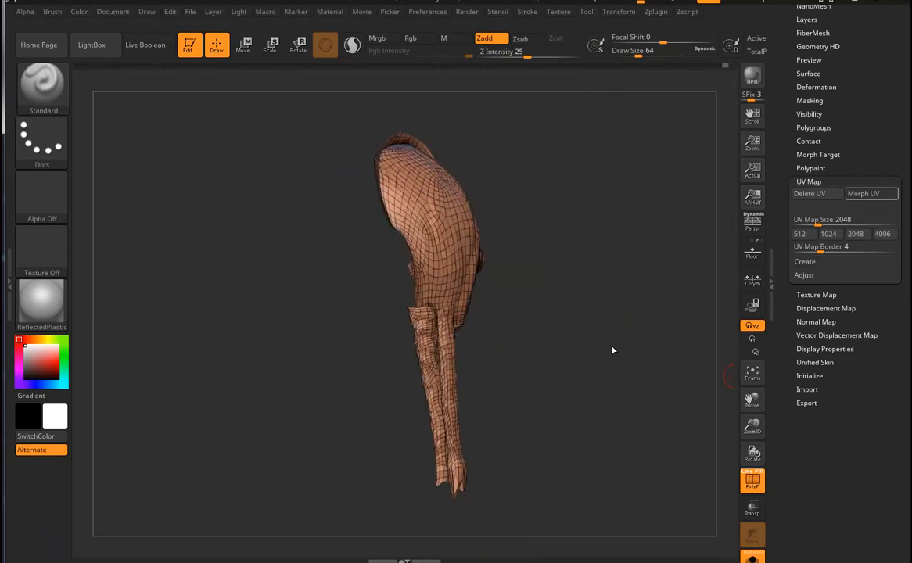
left_click_drag(630, 379, 613, 337)
left_click(873, 196)
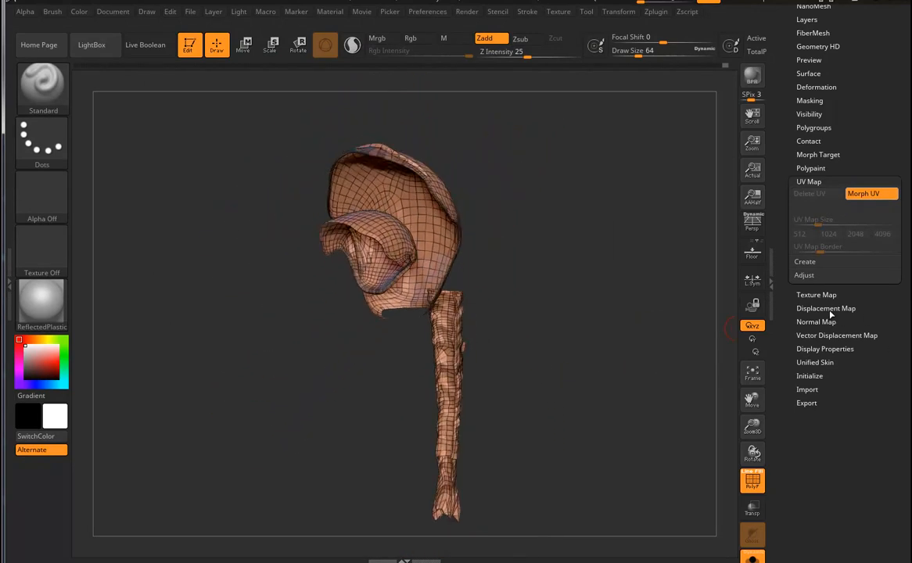
- Create a 2048 displacement map for the hair4 subtool and preview the generated map
left_click(814, 308)
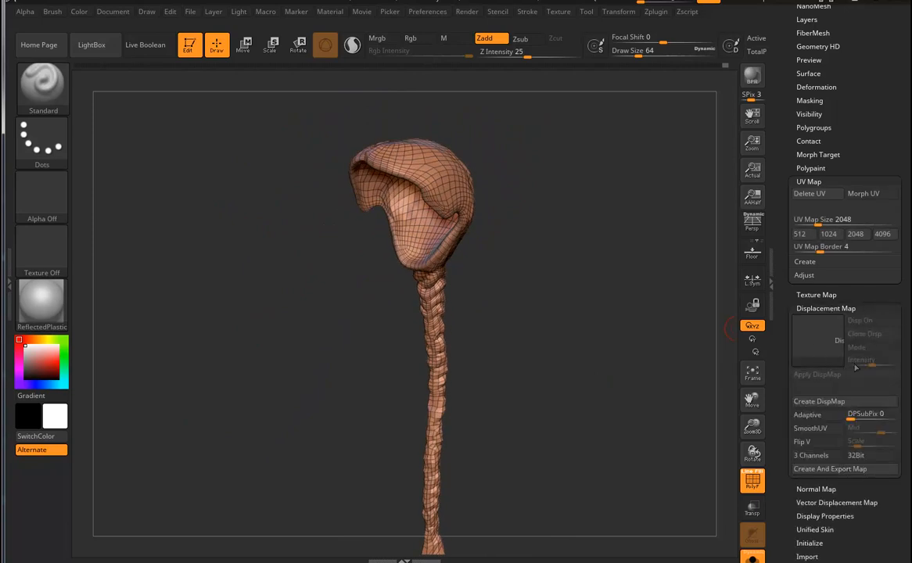
left_click(819, 401)
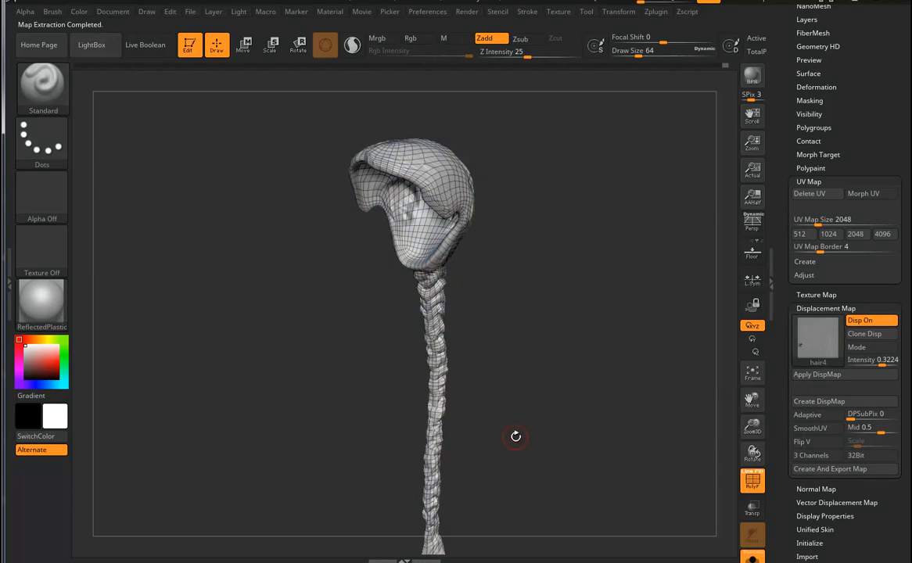
mouse_move(802, 350)
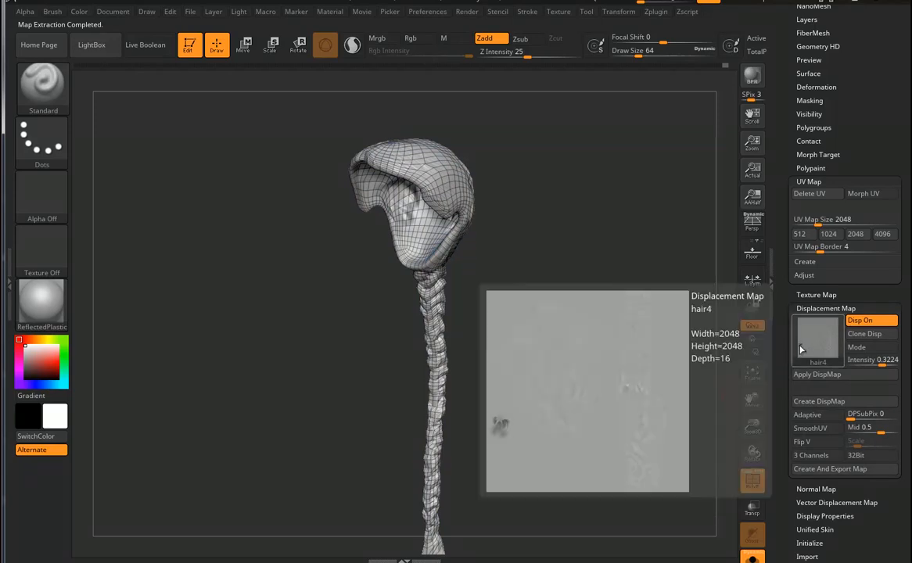
- Examine the hair cap and braid with displacement on from the front, inside and side
left_click_drag(882, 108, 886, 171)
left_click_drag(640, 284, 669, 286, "shift")
left_click_drag(881, 123, 884, 228)
left_click_drag(545, 269, 471, 251)
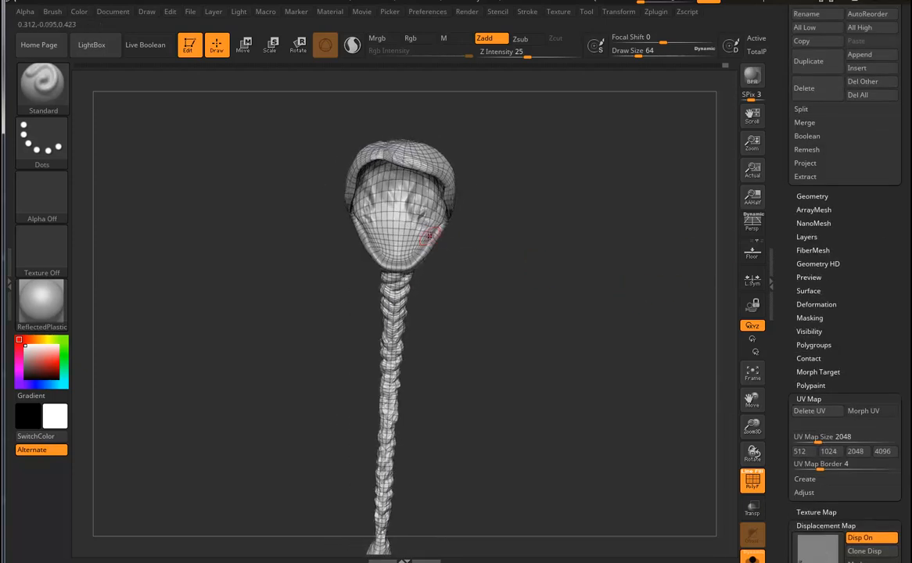
left_click_drag(600, 285, 532, 271)
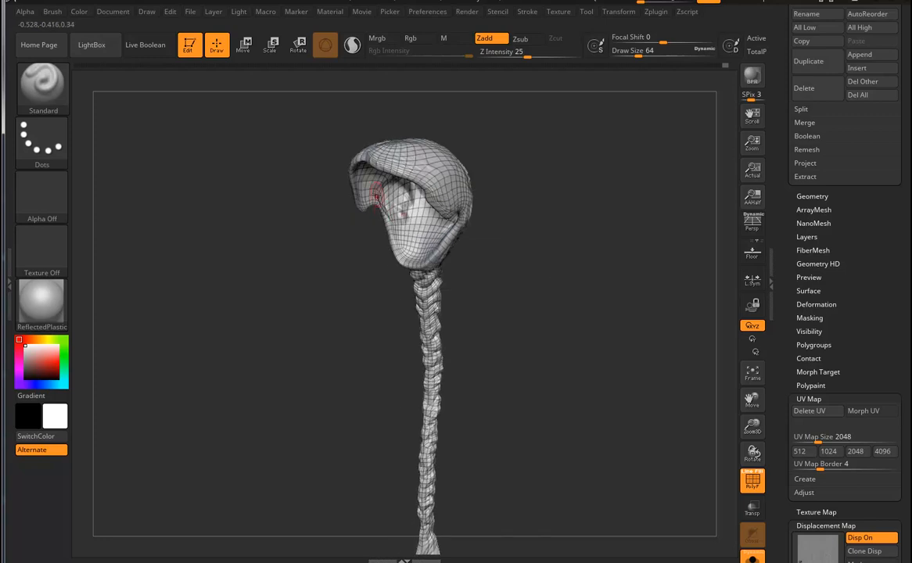
left_click_drag(477, 195, 521, 227)
left_click_drag(552, 286, 663, 248)
left_click_drag(869, 222, 889, 382)
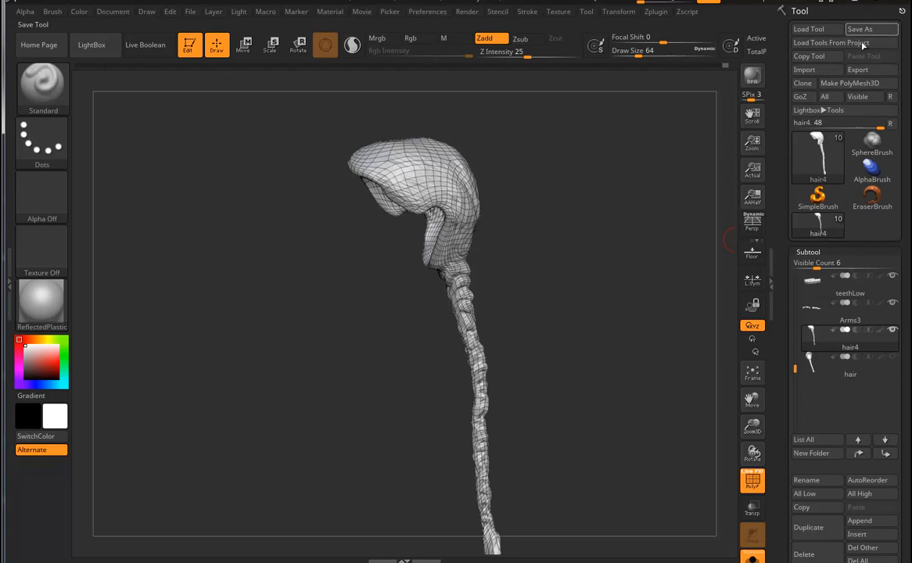
- Export the hair mesh to the scenes folder as a Maya .ma file named Hair
left_click(857, 70)
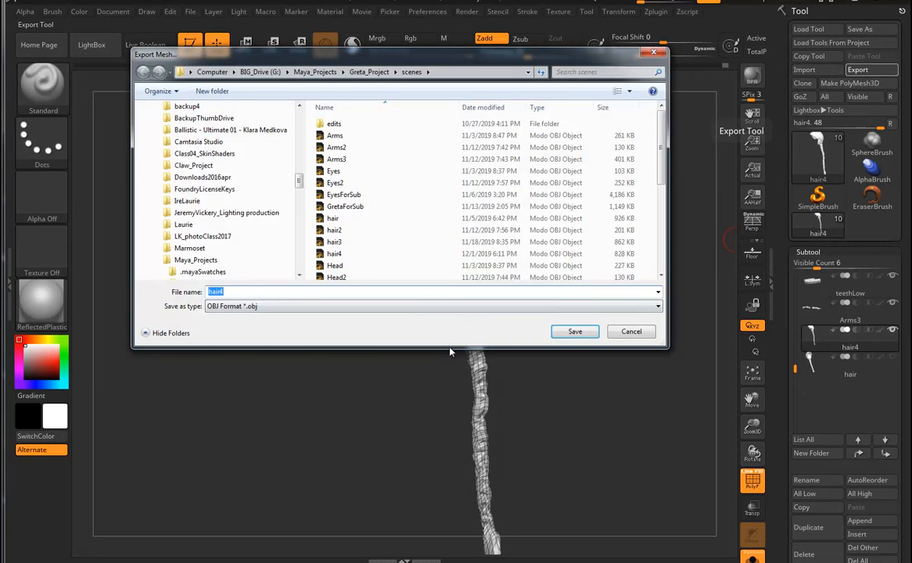
left_click(305, 307)
left_click(234, 360)
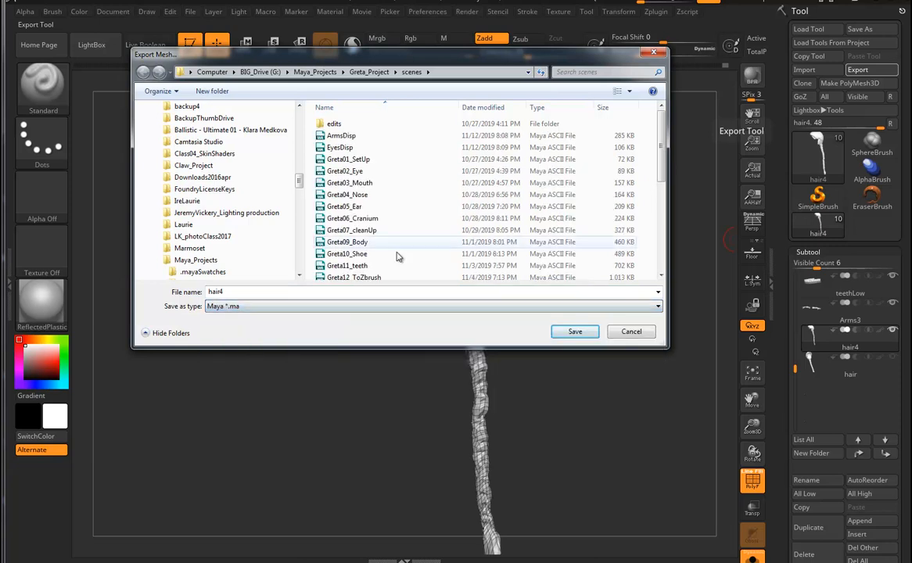
left_click(368, 218)
scroll(424, 252, "down", 5)
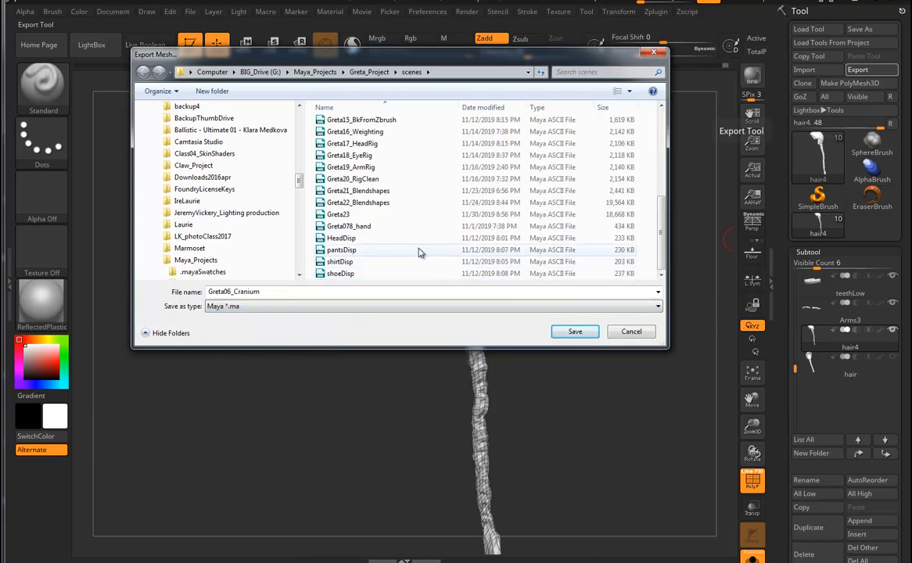
double_click(322, 292)
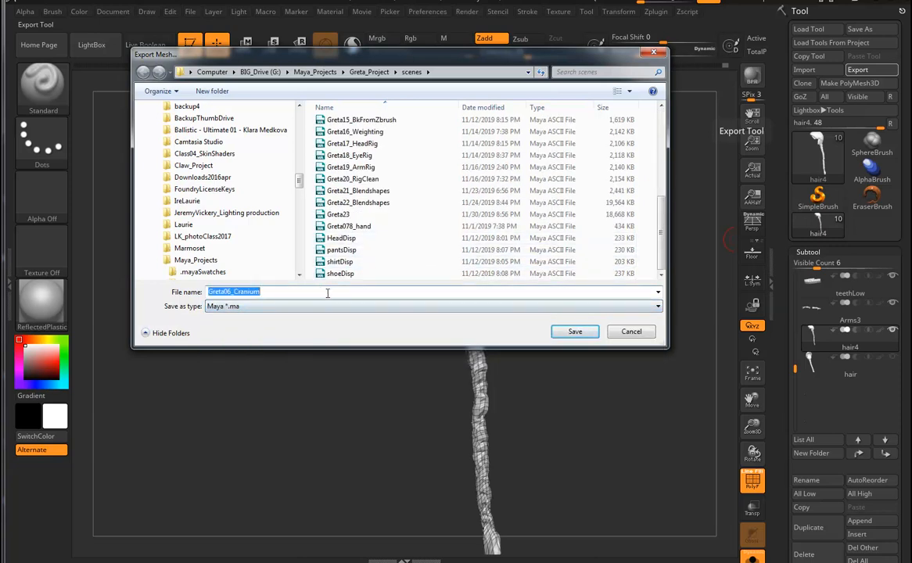
type("Hair")
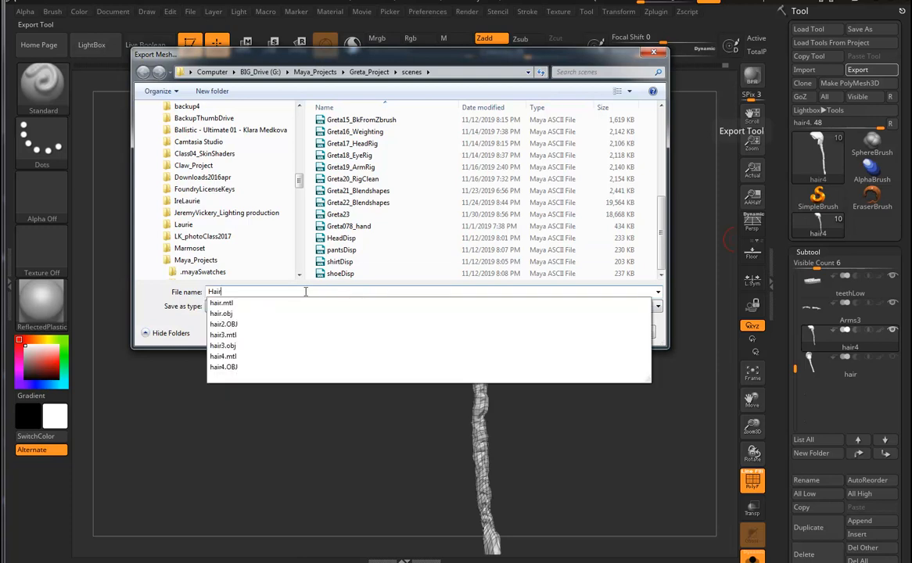
key("Escape")
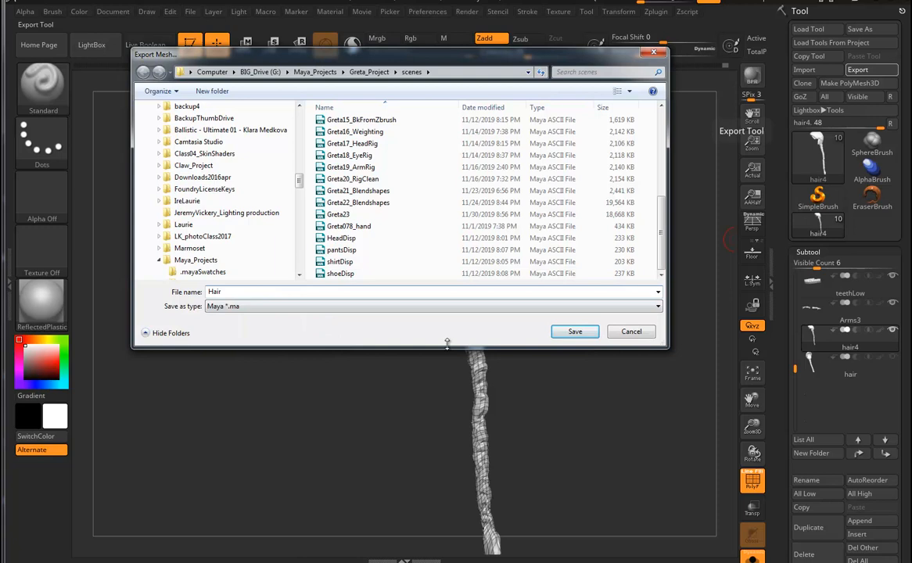
left_click(577, 333)
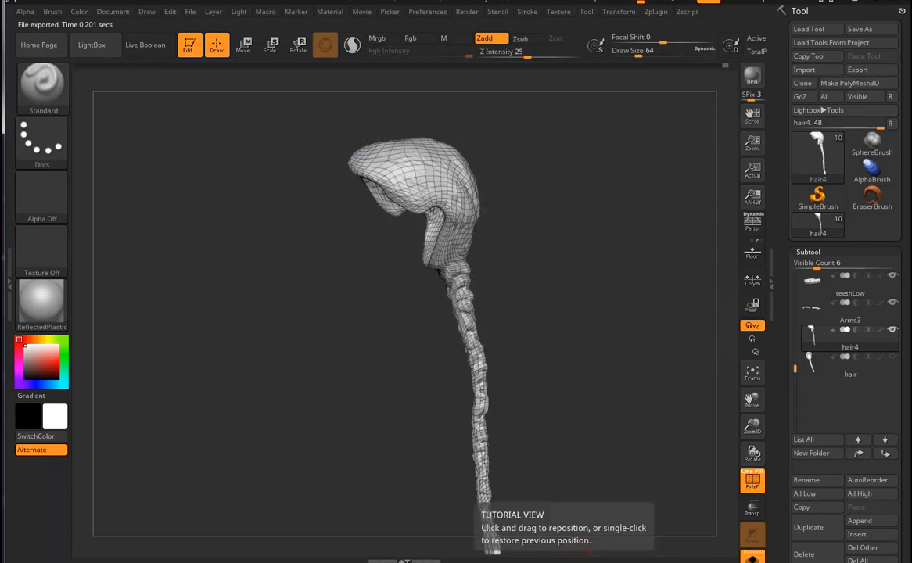
- Switch to Maya, delete the old isolated hair mesh and show the whole character again
mouse_move(262, 560)
left_click(313, 516)
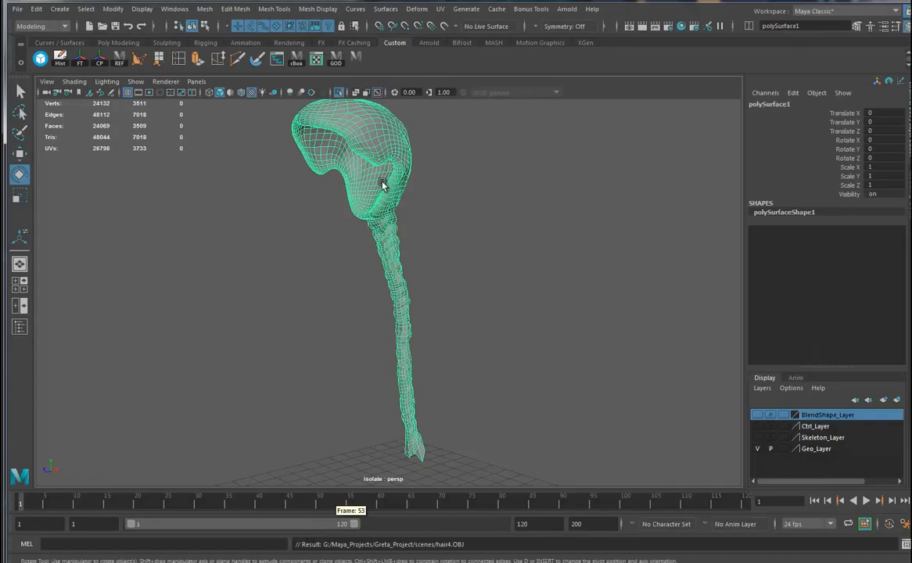
key("Delete")
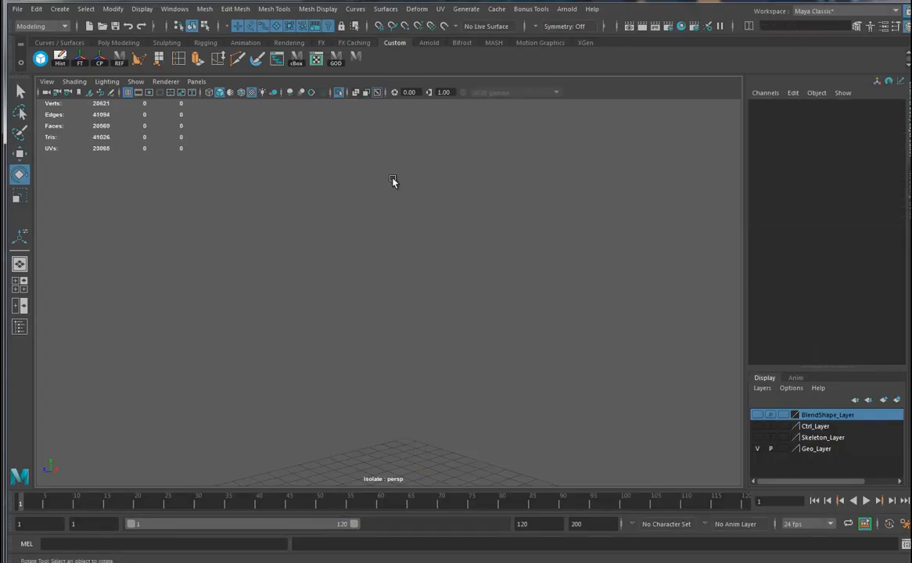
left_click(340, 93)
- Import Hair.ma from the project's scenes folder with the file type set to Maya ASCII
left_click(16, 9)
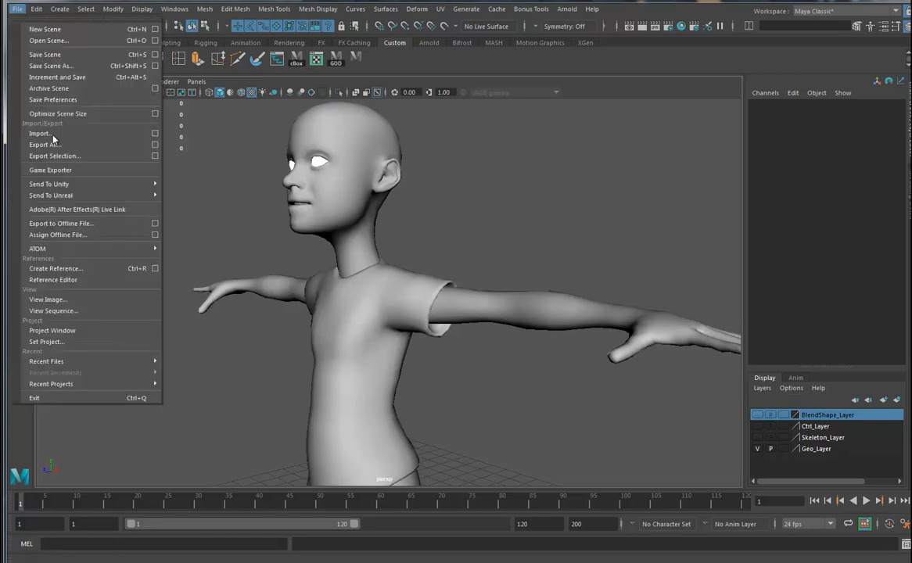
left_click(43, 132)
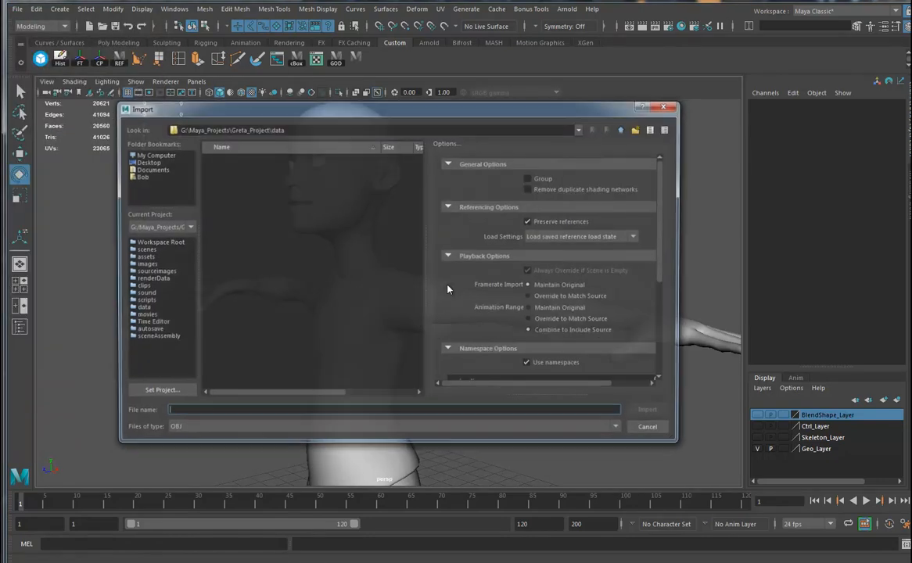
left_click(227, 435)
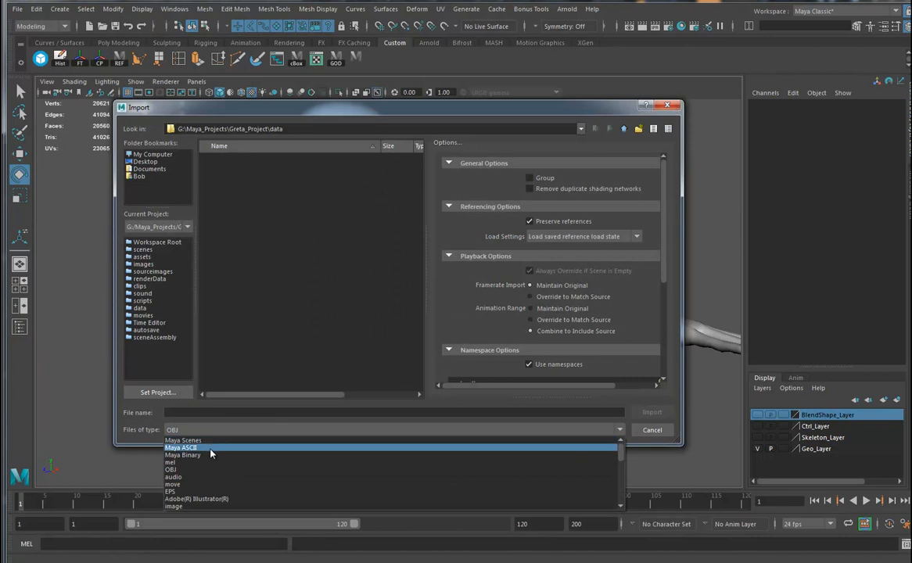
left_click(210, 453)
scroll(598, 312, "down", 4)
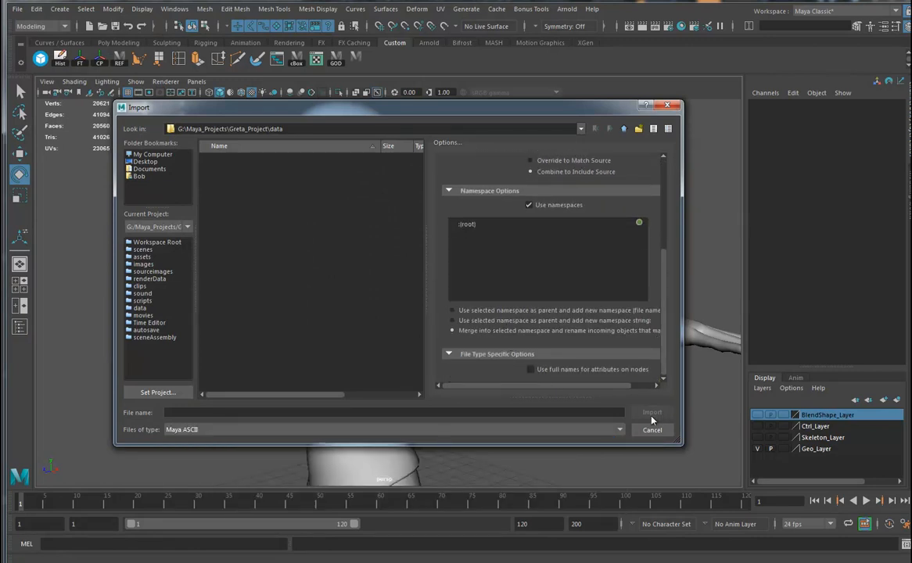
left_click(624, 130)
double_click(219, 248)
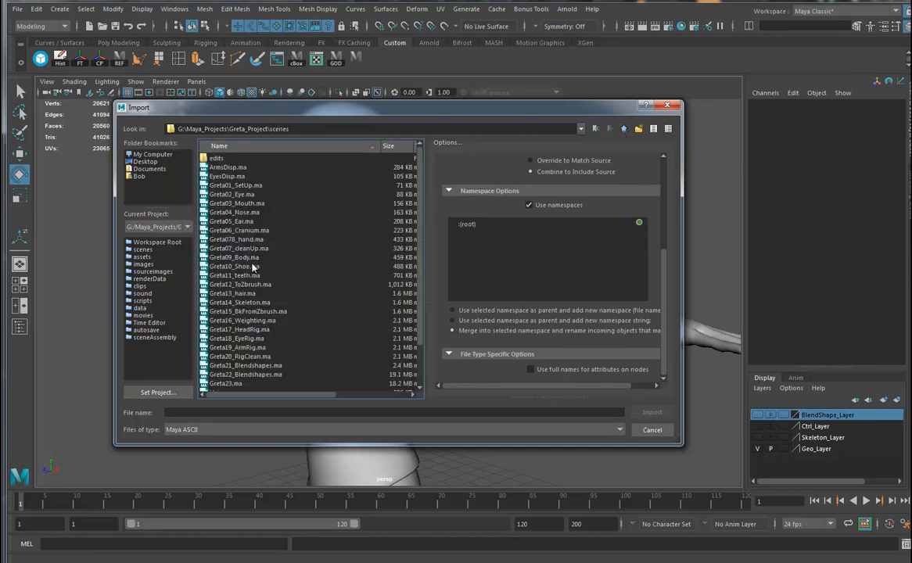
left_click(242, 286)
scroll(246, 330, "down", 1)
left_click(220, 348)
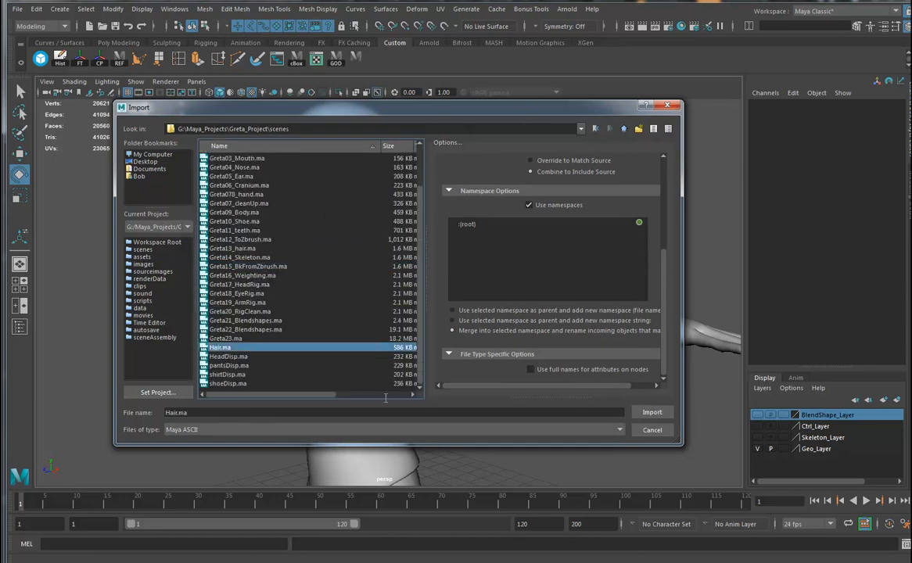
left_click(652, 412)
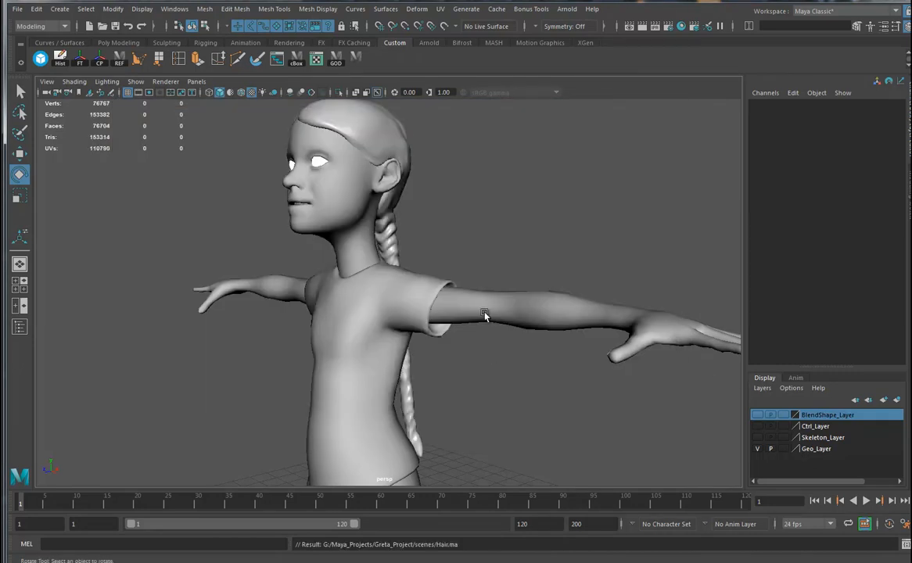
- Render the character from behind in Arnold to check the braided hair, closing the render window
left_click_drag(580, 374, 550, 413, "alt")
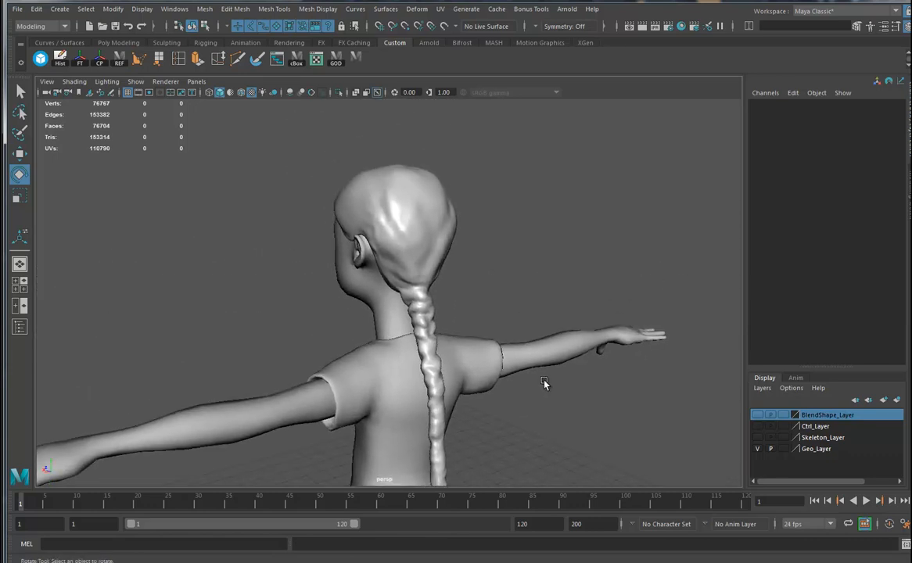
left_click(566, 9)
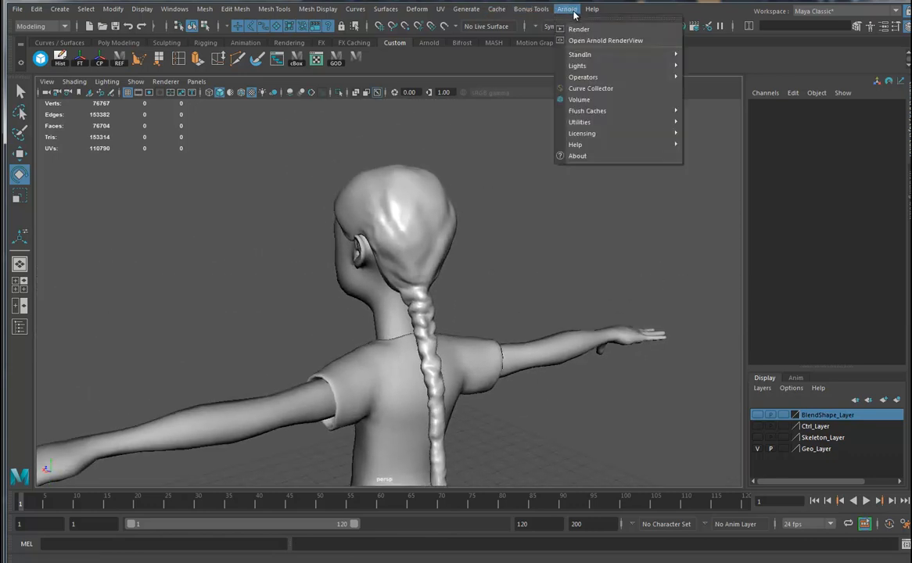
left_click(579, 29)
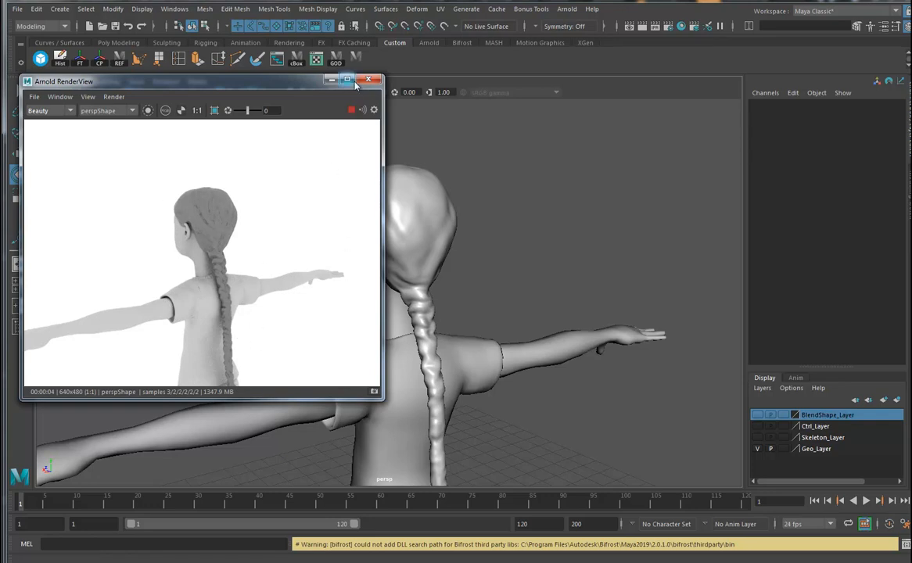
left_click(372, 81)
- Show the Skeleton_Layer and view the character from the side
left_click_drag(539, 292, 586, 271, "alt")
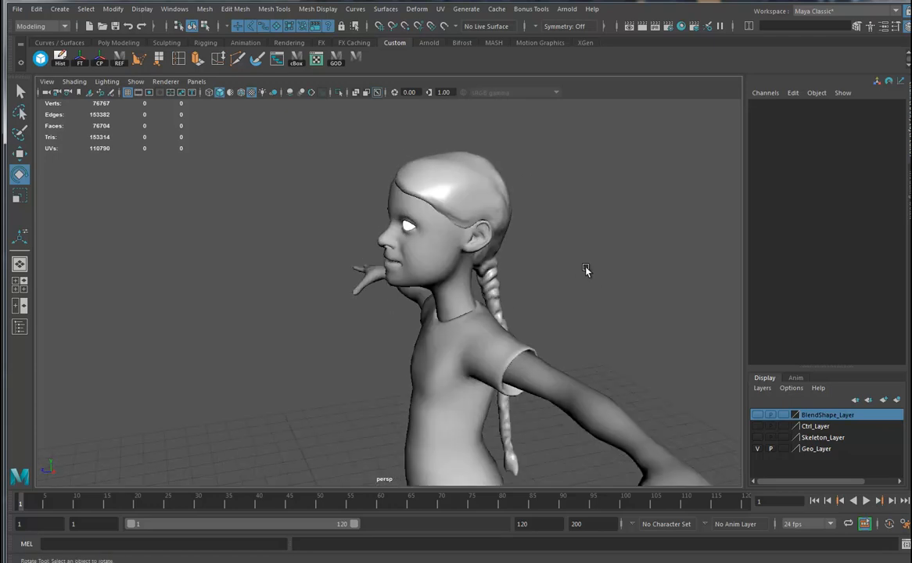
left_click(757, 438)
left_click_drag(625, 373, 529, 360, "alt")
- Split the viewport into two panes, with a side view beside the perspective view
key("space")
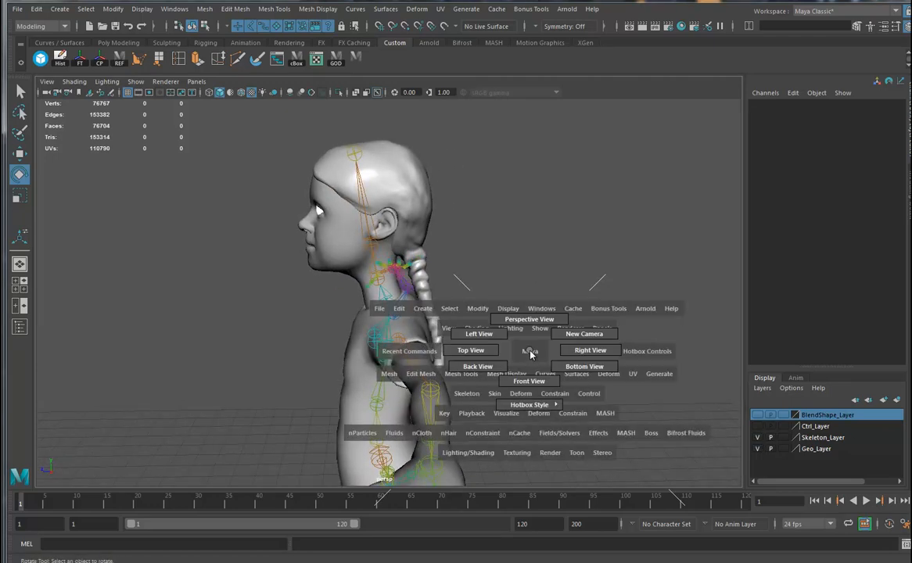
left_click(19, 283)
key("space")
left_click_drag(267, 302, 332, 307)
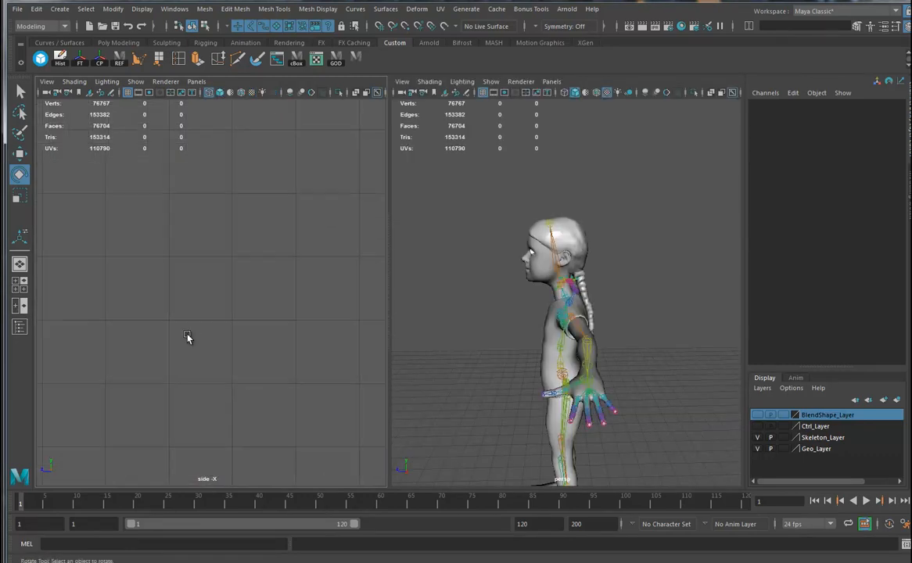
- Frame the head and braid in the side view and select the Hair mesh
key("a")
key("f")
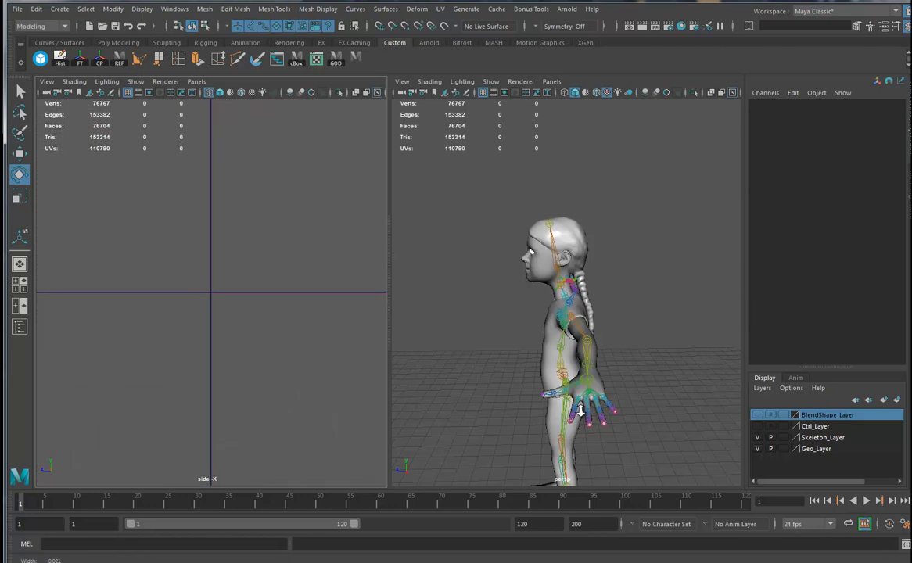
scroll(332, 345, "up", 10)
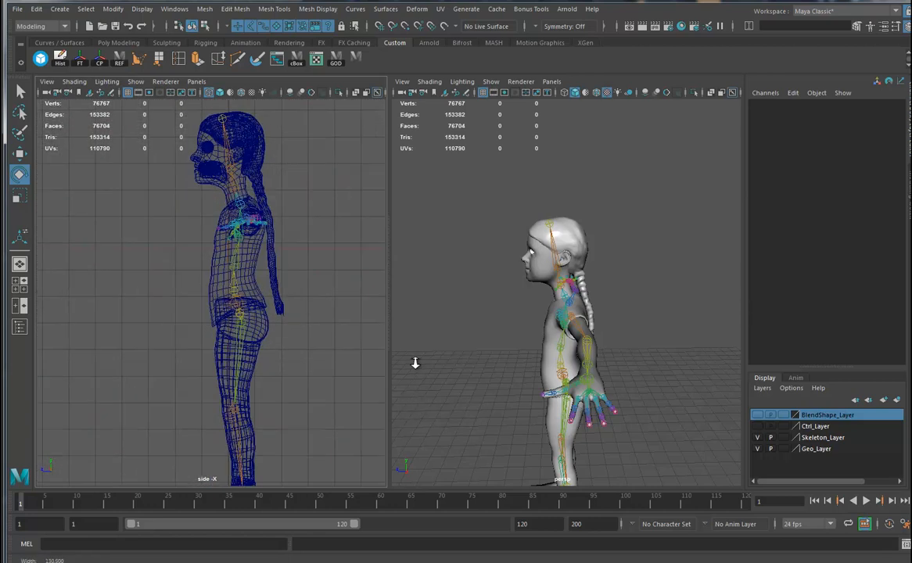
scroll(280, 350, "up", 4)
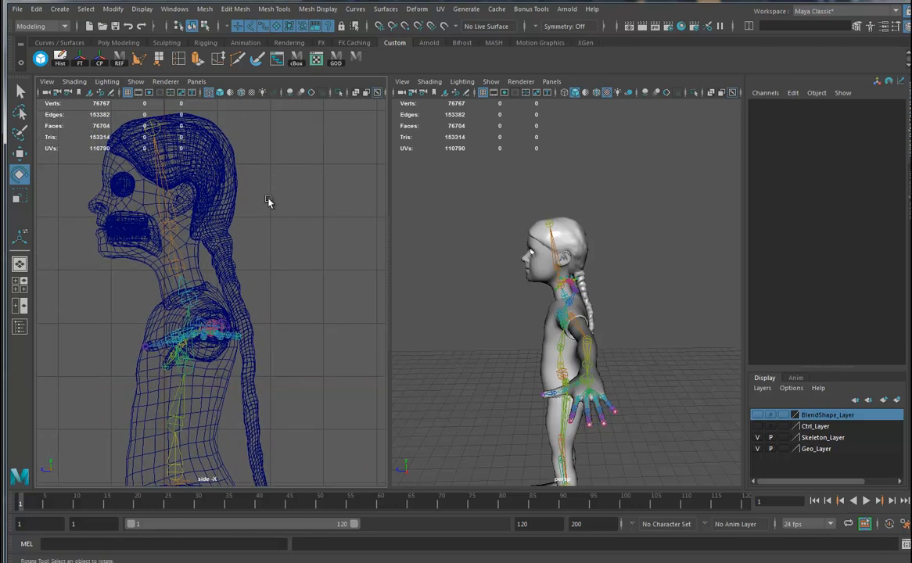
left_click(233, 175)
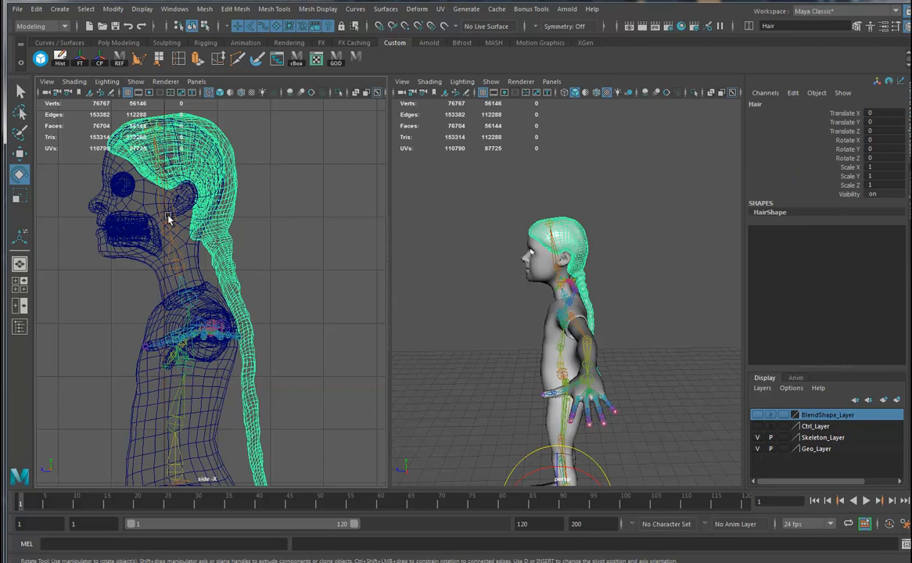
scroll(198, 239, "up", 3)
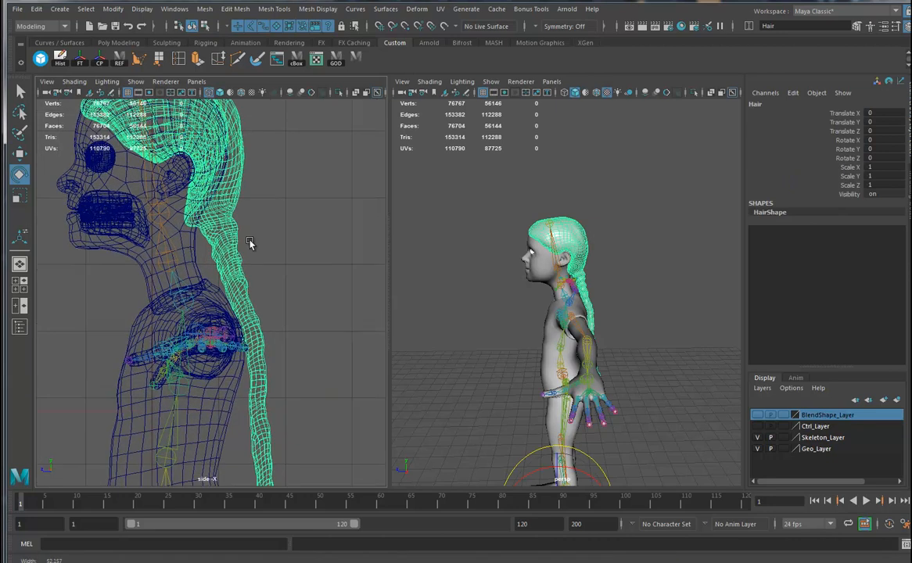
- Draw a chain of seven joints in the side view from the nape of the neck down the braid to its tip
middle_click_drag(306, 330, 291, 222, "alt")
right_click_drag(351, 227, 283, 221, "alt")
middle_click_drag(283, 221, 289, 254, "alt")
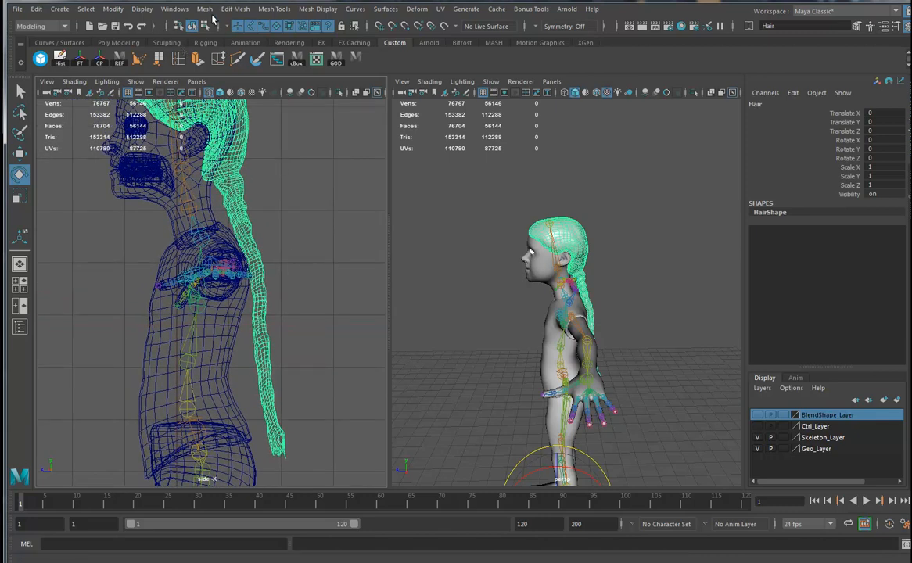
left_click(55, 26)
left_click(32, 51)
left_click(236, 8)
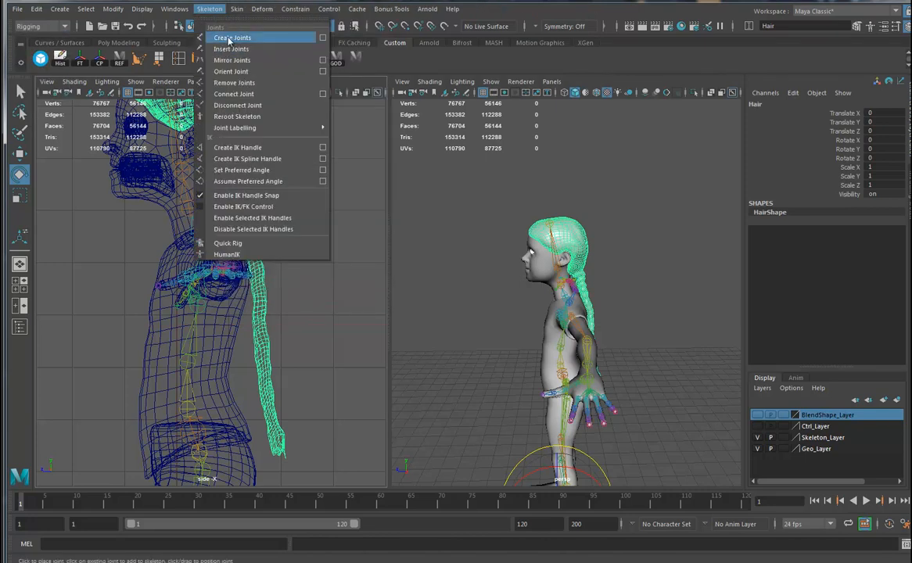
left_click(226, 37)
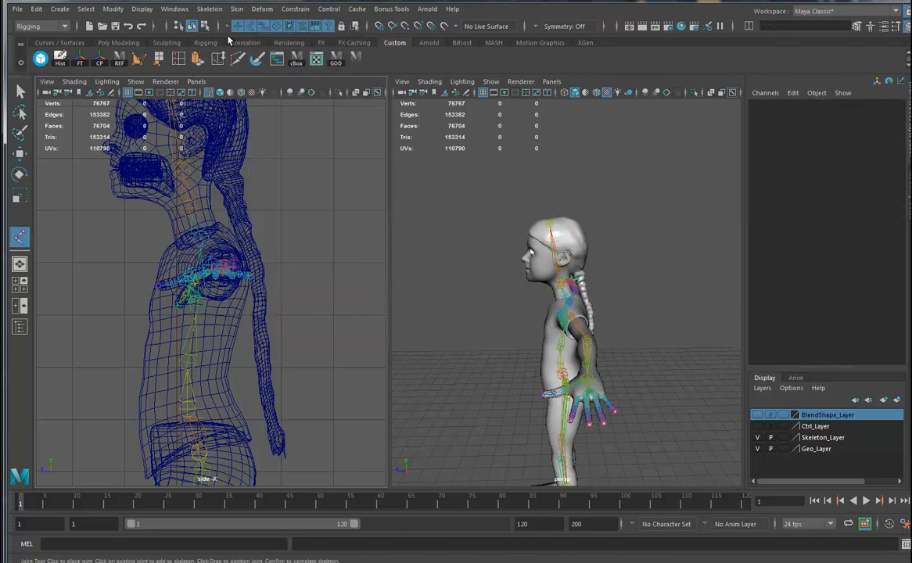
left_click(223, 169)
left_click(237, 208)
left_click(251, 253)
left_click(260, 299)
left_click(263, 347)
left_click(267, 396)
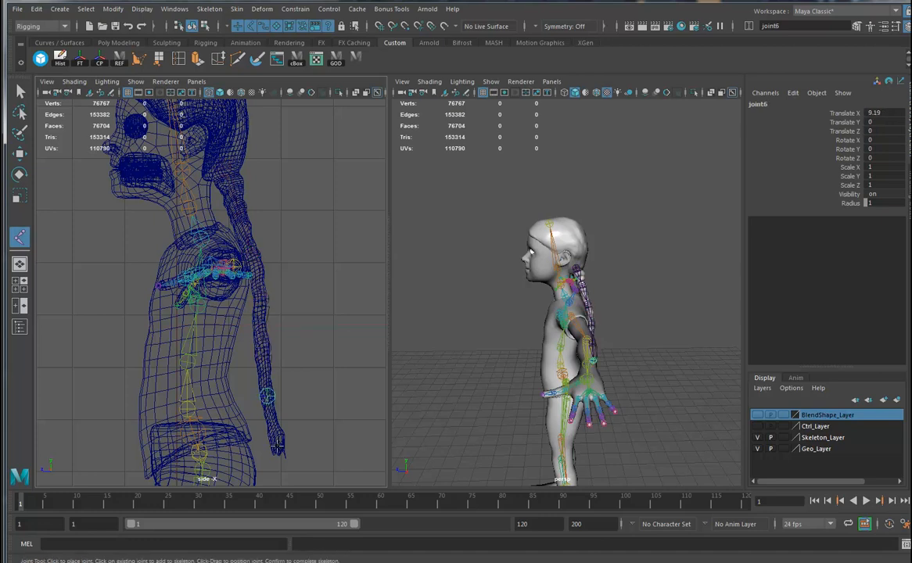
left_click(279, 451)
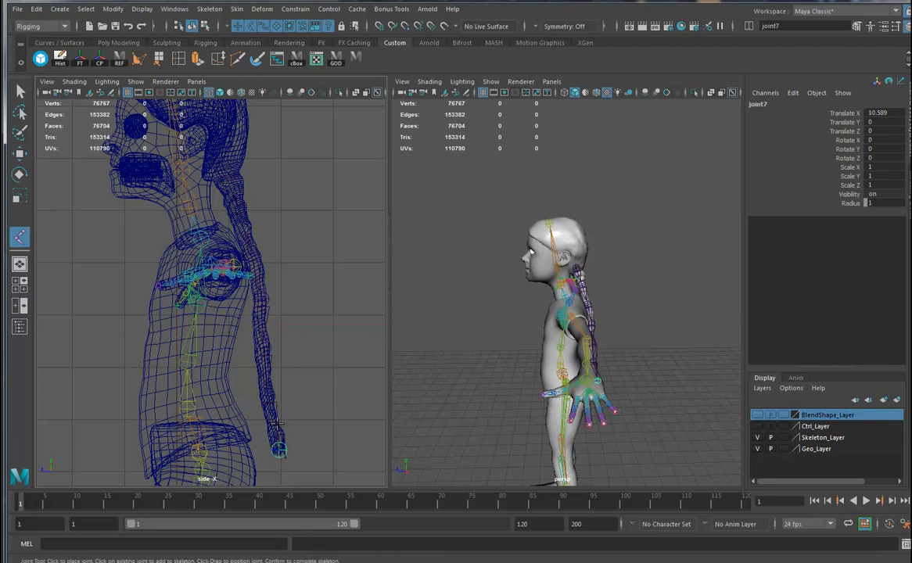
key("e")
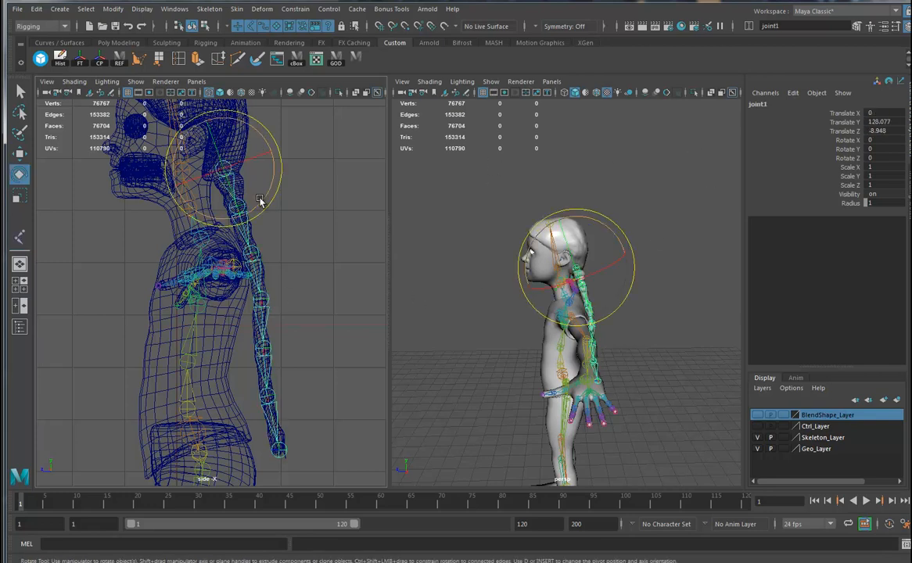
- Parent the root of the new braid joint chain to the Neck3 joint
scroll(301, 266, "up", 2)
middle_click_drag(305, 271, 278, 392, "alt")
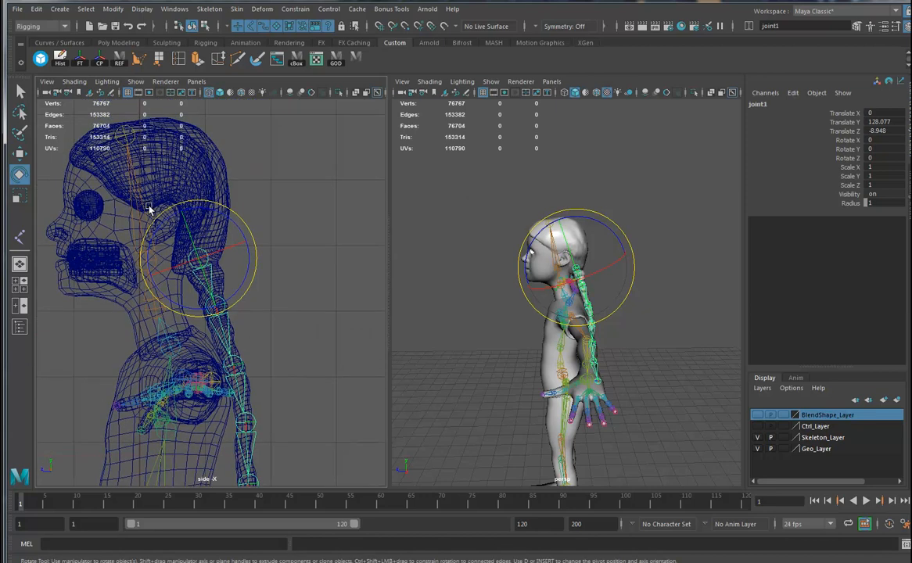
left_click_drag(150, 206, 152, 209, "shift")
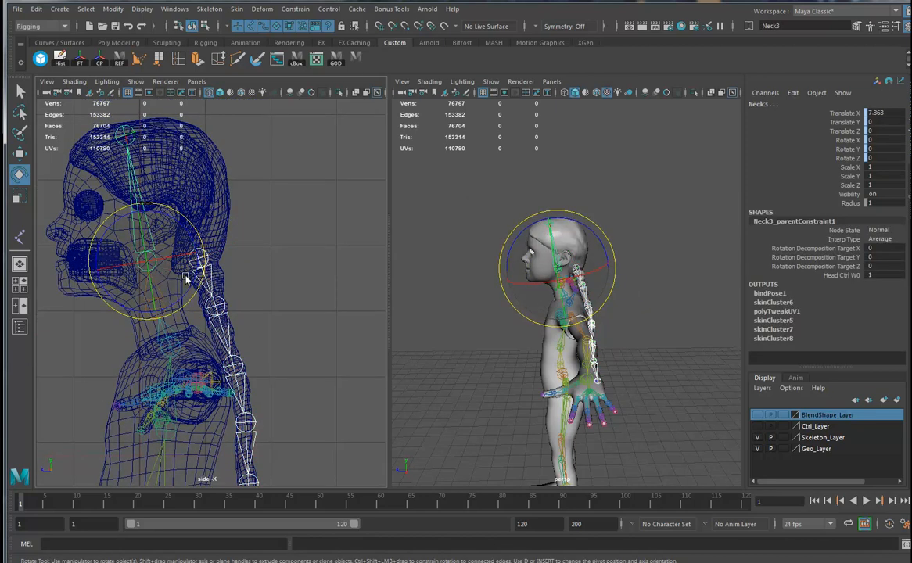
key("p")
middle_click_drag(296, 333, 318, 262, "alt")
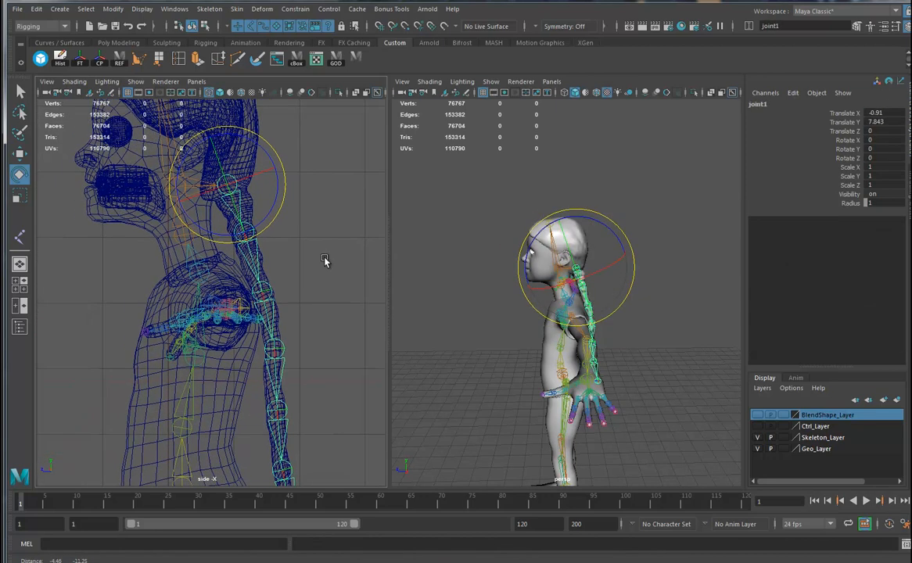
- Display the scene hierarchy in the Hypergraph and expand everything under Skeleton_Grp
left_click(276, 60)
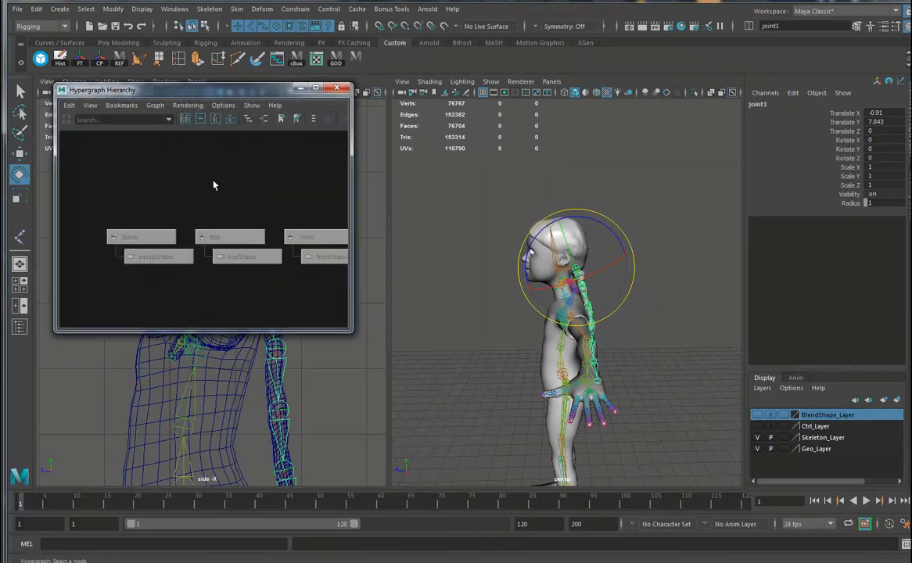
left_click(186, 118)
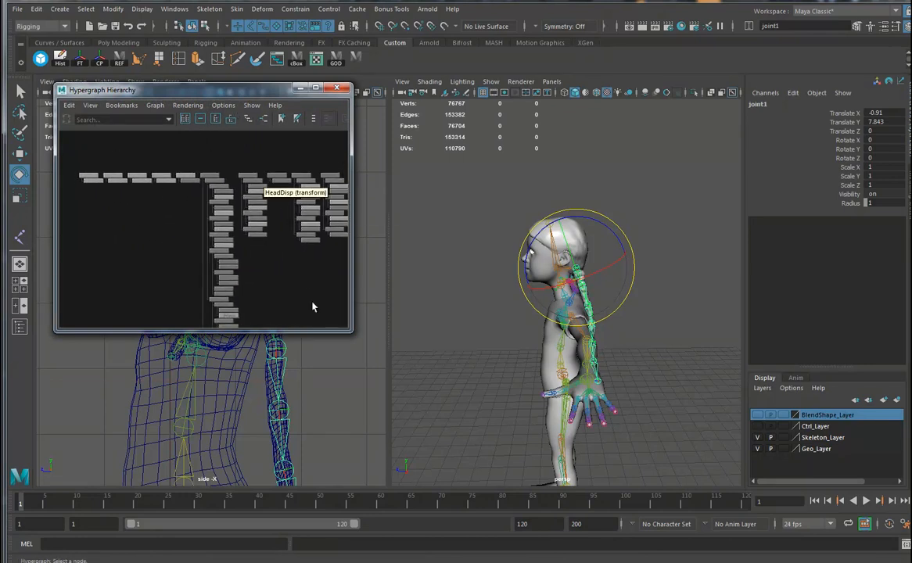
scroll(304, 300, "down", 5)
middle_click_drag(268, 269, 266, 215, "alt")
right_click_drag(208, 265, 538, 322, "alt")
middle_click_drag(538, 321, 541, 315, "alt")
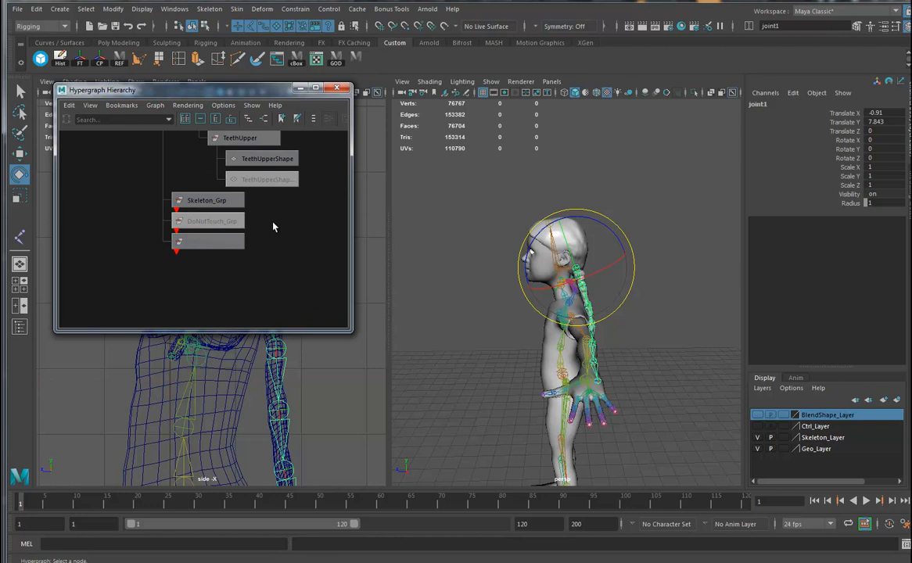
right_click(222, 201)
right_click(223, 201)
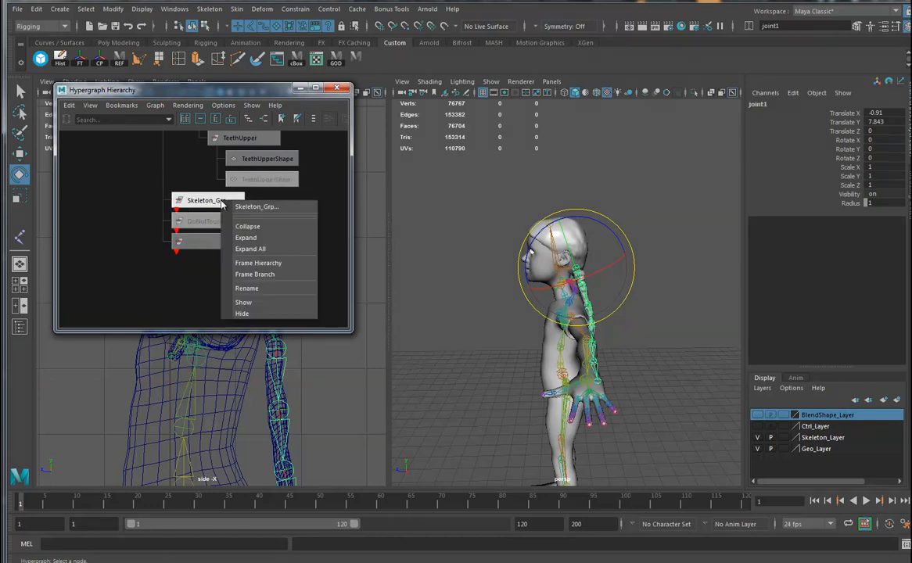
left_click(265, 249)
right_click(213, 205)
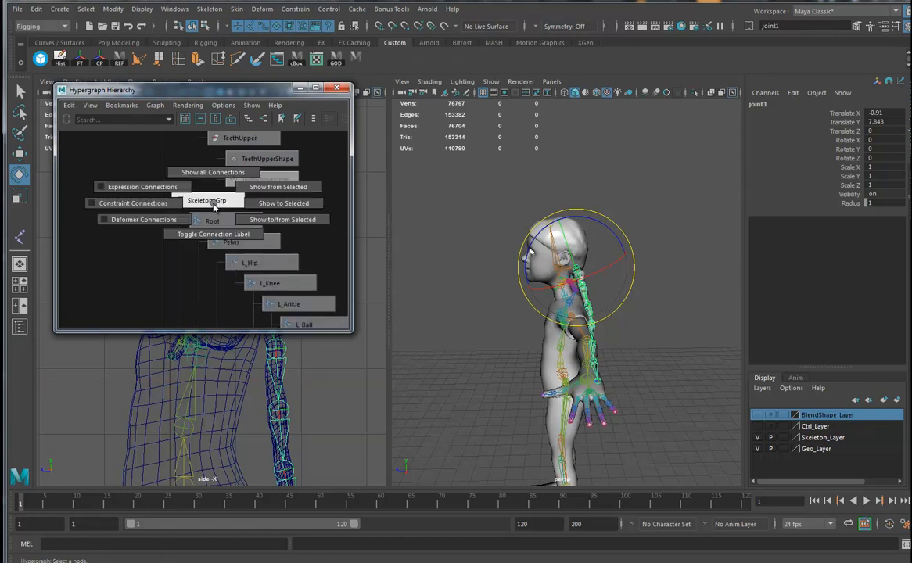
- Rename the seven braid joints under Neck3 as Hair_JNT1 to Hair_JNT7 and close the Hypergraph
middle_click_drag(268, 315, 243, 187, "alt")
right_click_drag(243, 186, 220, 289, "alt")
middle_click_drag(221, 289, 212, 176, "alt")
middle_click_drag(217, 252, 207, 278, "alt")
right_click_drag(234, 296, 334, 298, "alt")
middle_click_drag(334, 297, 287, 258, "alt")
left_click_drag(273, 276, 180, 195)
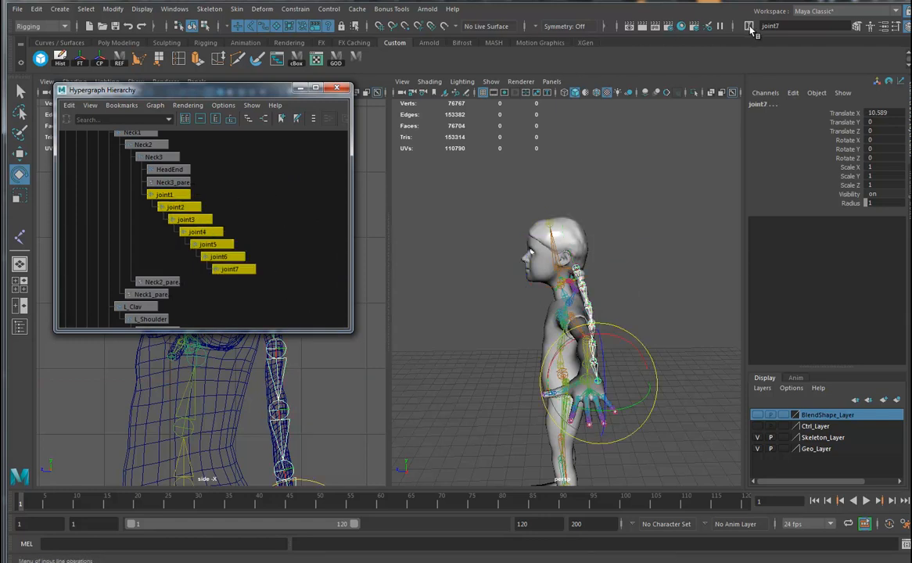
left_click_drag(790, 28, 733, 31)
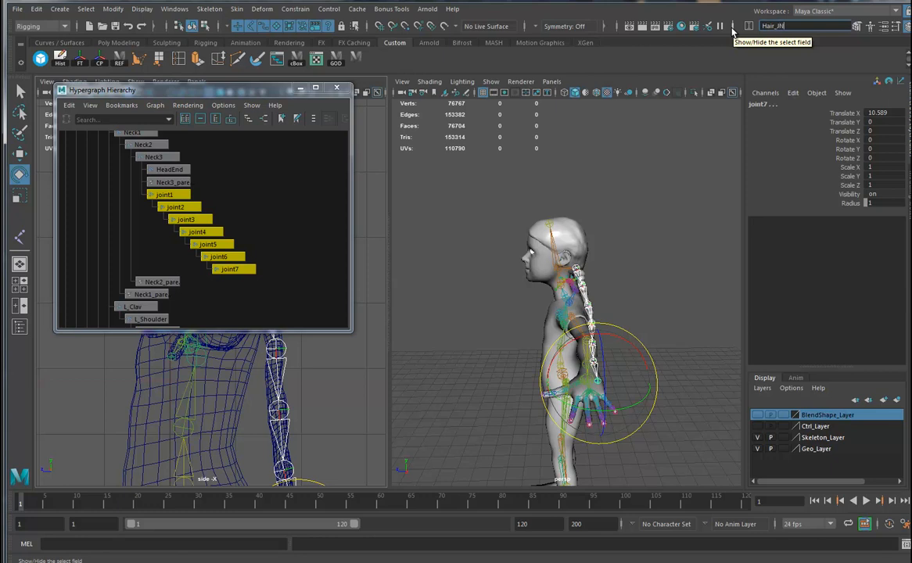
key("Return")
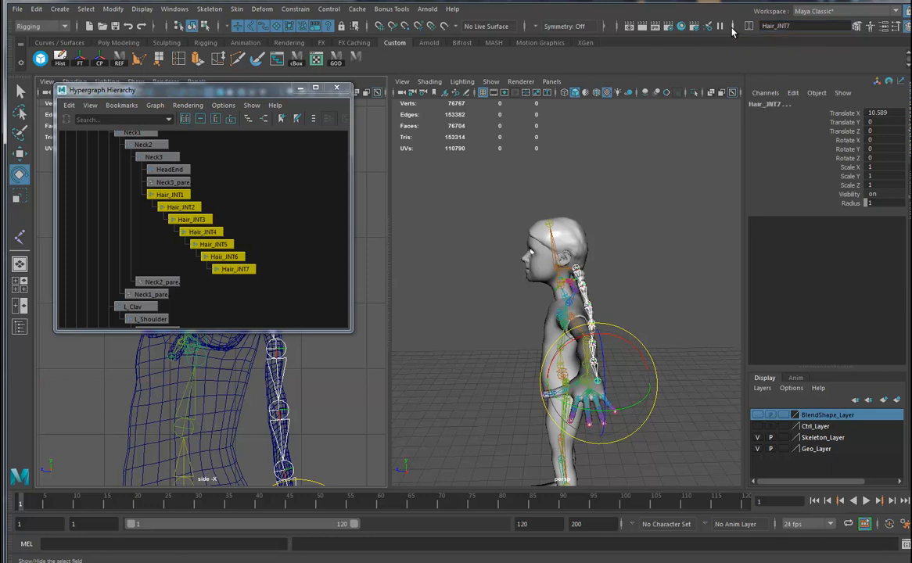
left_click(338, 91)
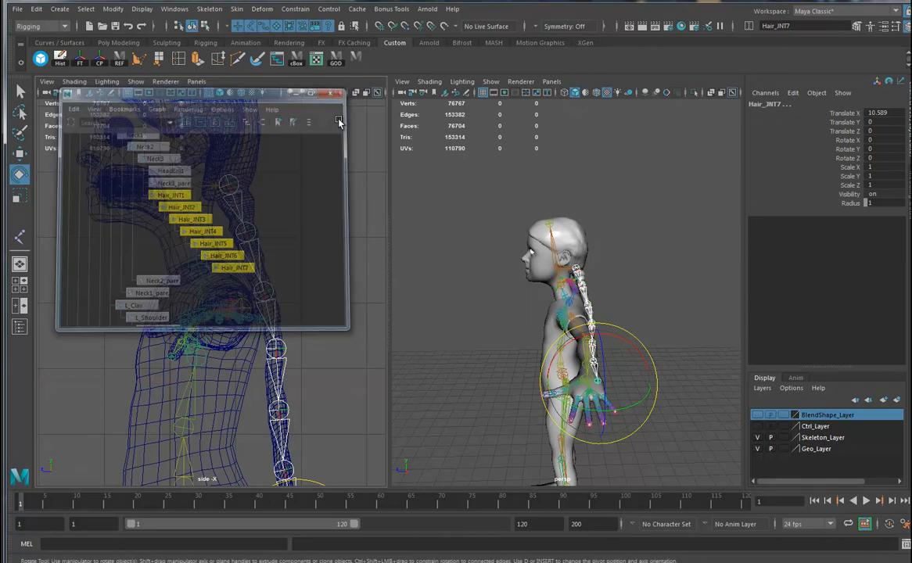
- Bind the Hair mesh to Neck3 and the seven Hair_JNT joints, using selected joints only
right_click_drag(250, 292, 306, 293, "alt")
middle_click_drag(305, 294, 310, 299, "alt")
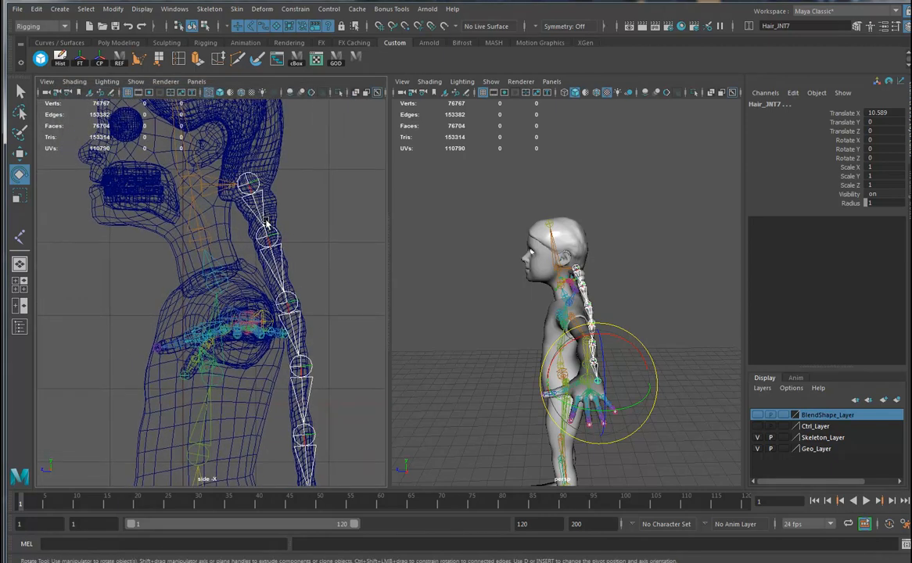
left_click(198, 163)
left_click(282, 163, "shift")
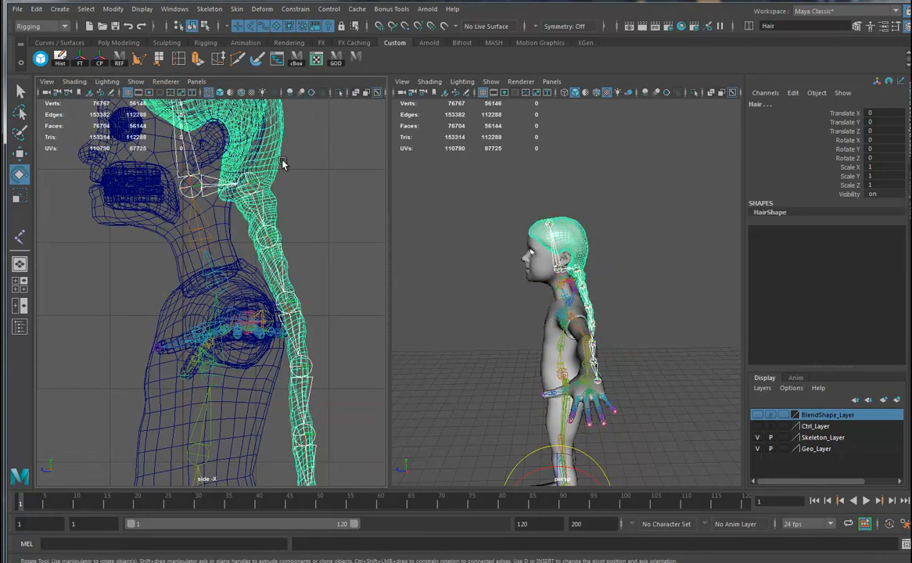
left_click(237, 10)
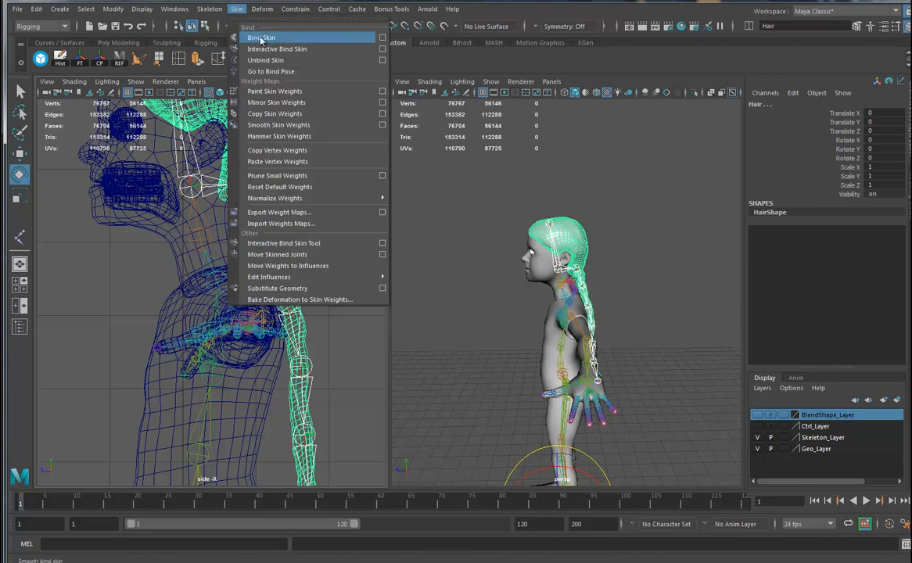
left_click(382, 38)
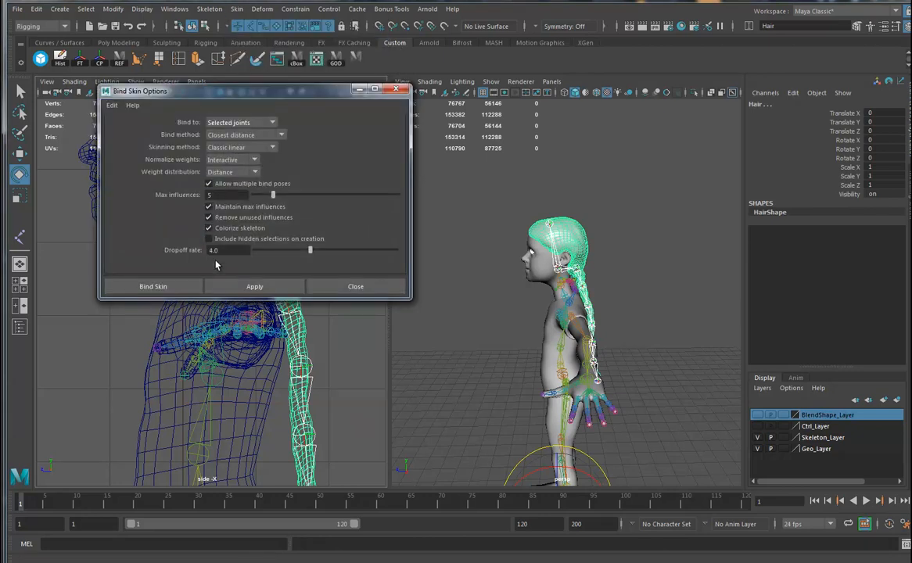
left_click_drag(265, 196, 270, 196)
left_click(152, 287)
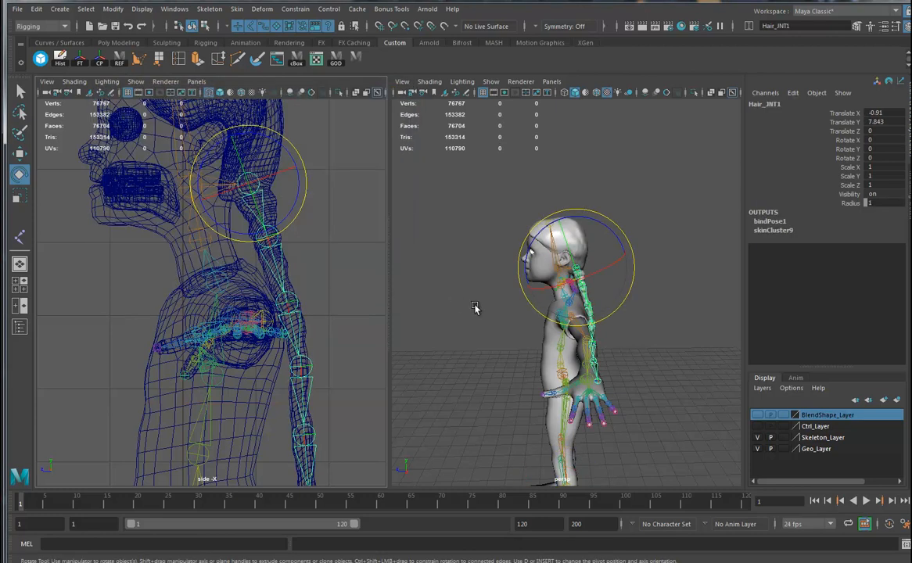
- Test the skin bind by selecting the braid joints down the chain and rotating them, then undo the rotation
left_click_drag(473, 307, 431, 278, "alt")
right_click_drag(432, 279, 589, 319, "alt")
left_click_drag(664, 344, 598, 347, "alt")
key("Down")
key("Down")
key("Down")
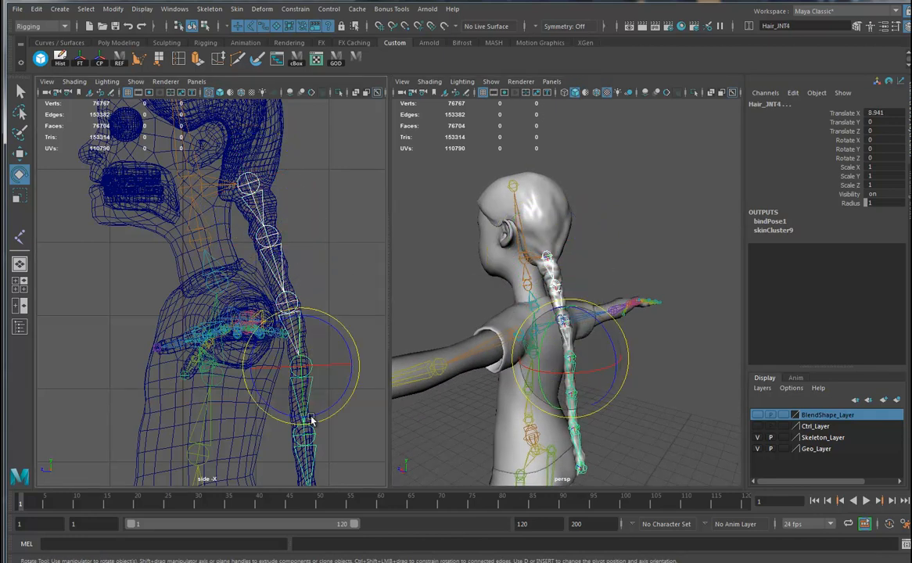
key("Down")
middle_click_drag(351, 427, 360, 297, "alt")
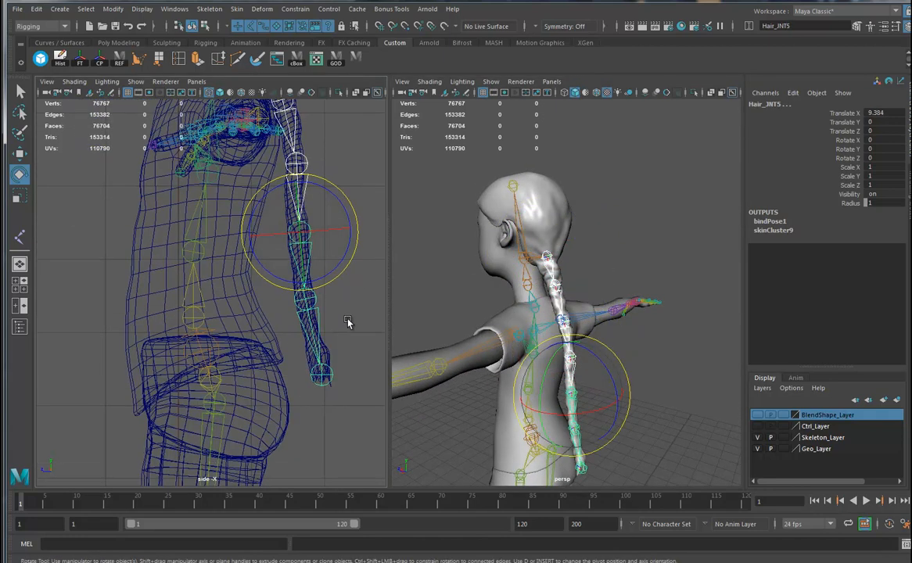
left_click(312, 330, "shift")
left_click_drag(578, 310, 551, 348, "alt")
left_click_drag(544, 462, 568, 416)
key("ctrl+z")
- Select the Hair mesh, maximize the perspective view and start the Paint Skin Weights Tool on it
left_click(552, 237)
left_click_drag(554, 254, 609, 289, "alt")
right_click_drag(609, 290, 648, 311, "alt")
left_click_drag(648, 310, 642, 342, "alt")
key("space")
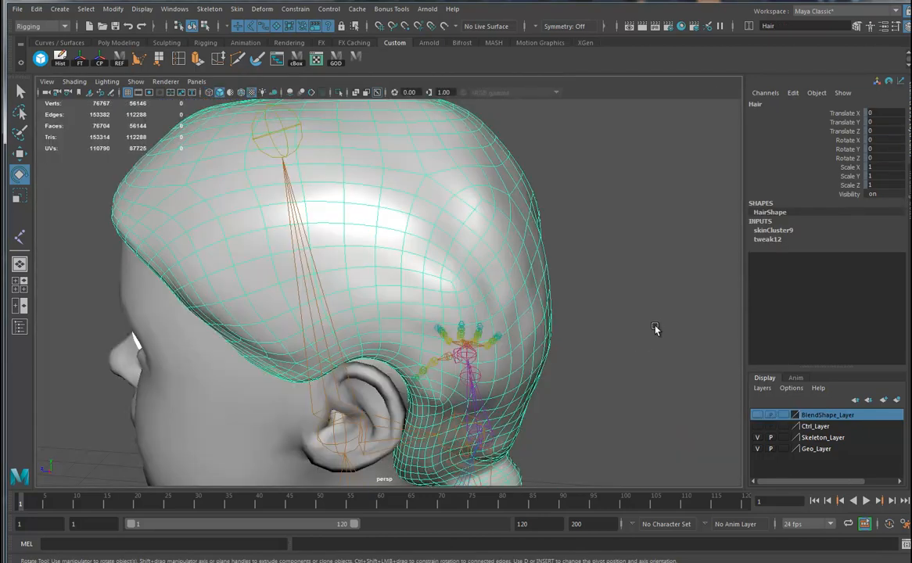
right_click_drag(642, 341, 391, 294, "alt")
left_click_drag(392, 294, 415, 275, "alt")
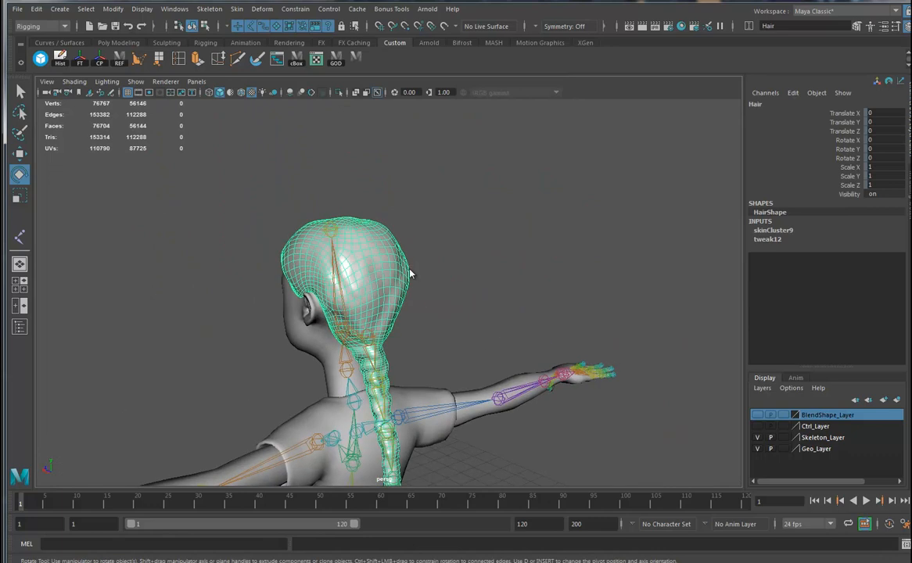
right_click(408, 271)
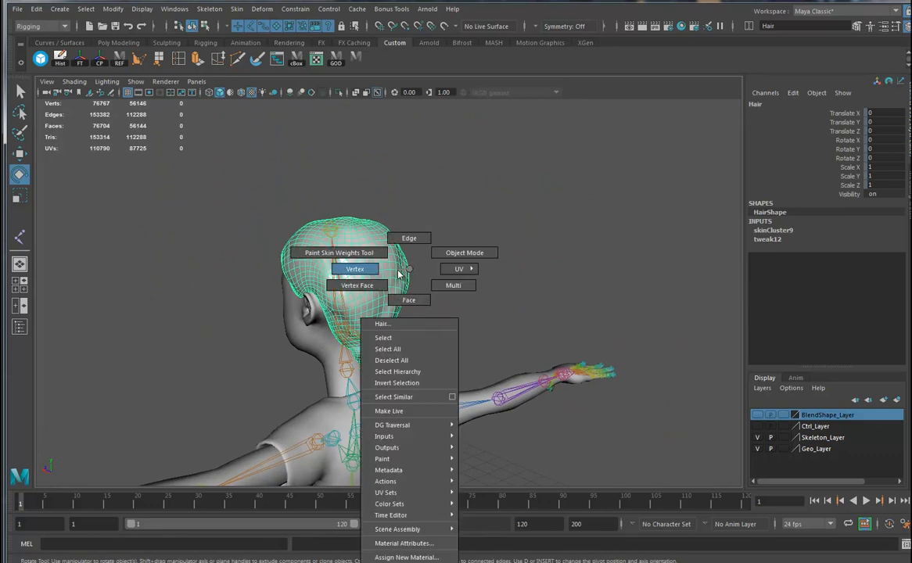
left_click(344, 252)
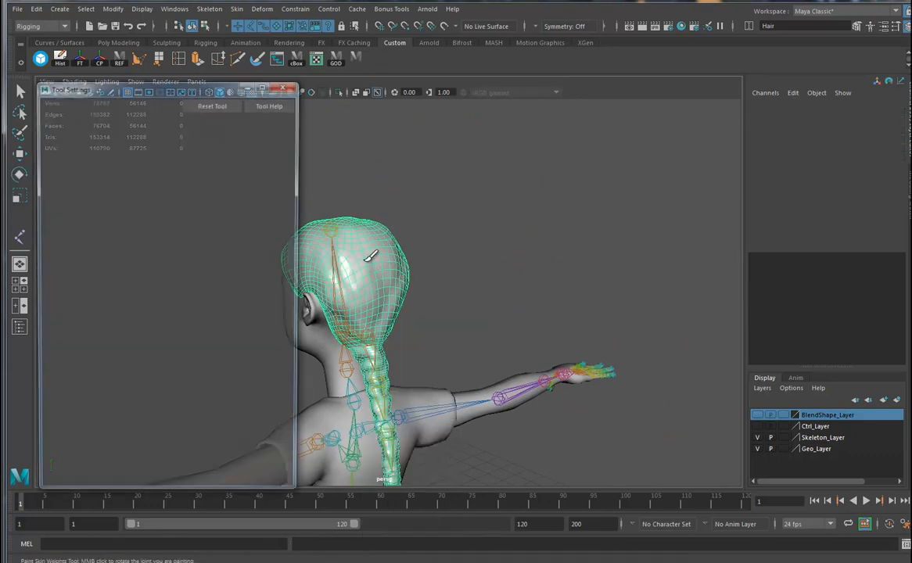
left_click_drag(453, 269, 477, 309, "alt")
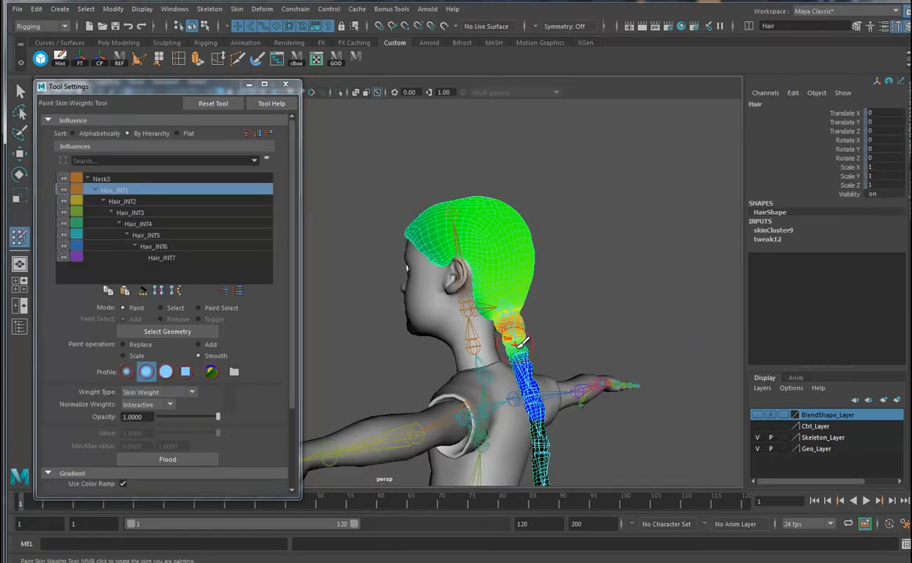
- Select all of the Hair mesh's UVs in the UV Editor and merge them along their shared edges
left_click(277, 61)
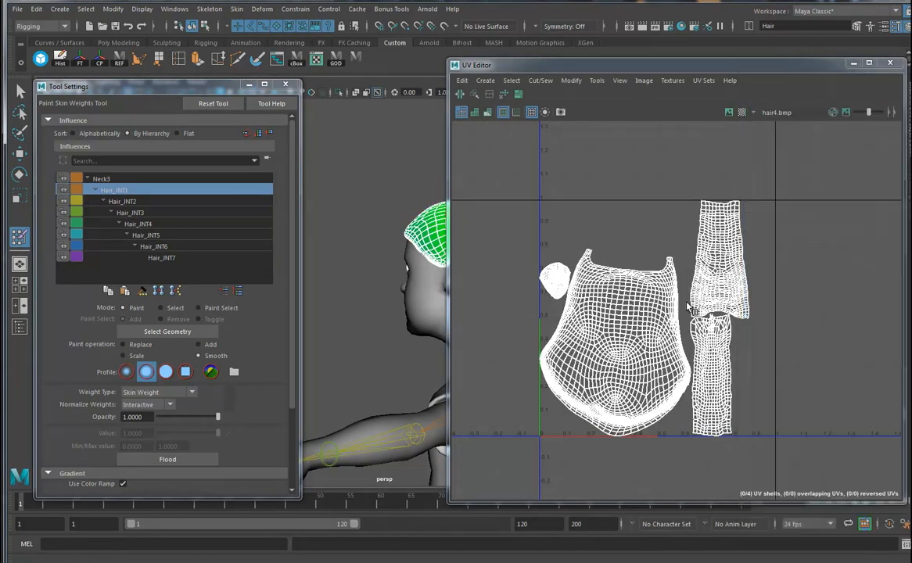
left_click(23, 156)
right_click_drag(637, 290, 689, 291)
left_click_drag(806, 190, 533, 485)
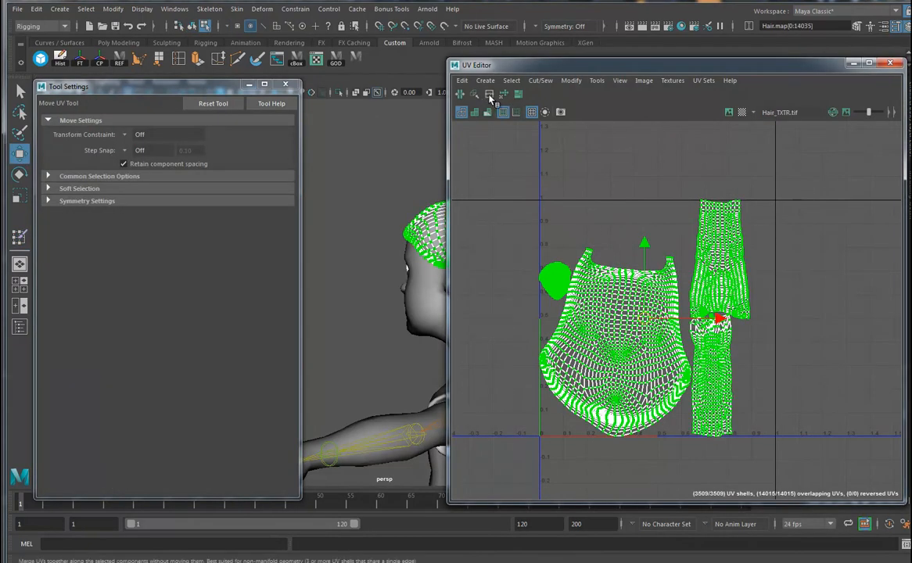
left_click(490, 95)
key("f")
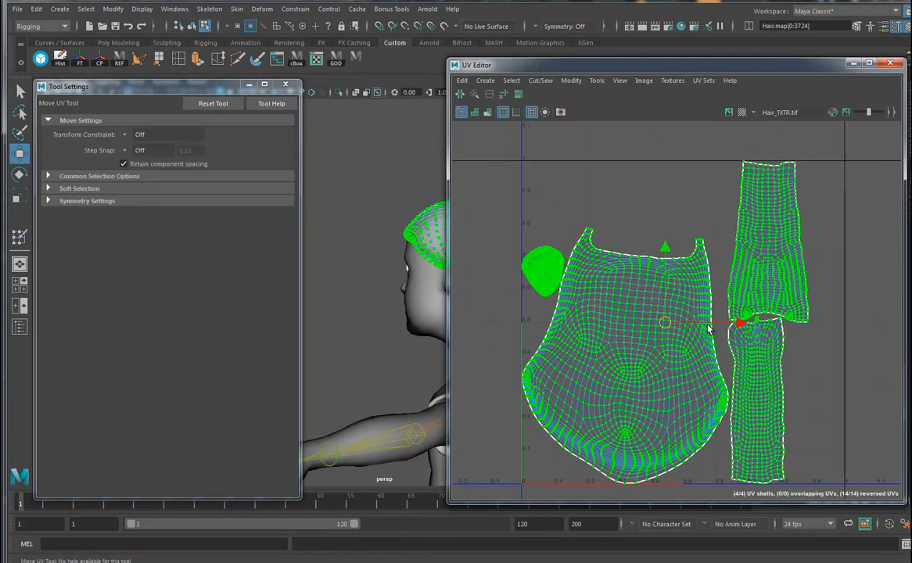
- Select the vertices of the large scalp UV shell and the small round shell beside it, closing the UV Editor
middle_click_drag(656, 322, 697, 288, "alt")
right_click_drag(655, 321, 625, 324)
double_click(626, 330)
double_click(581, 248, "shift")
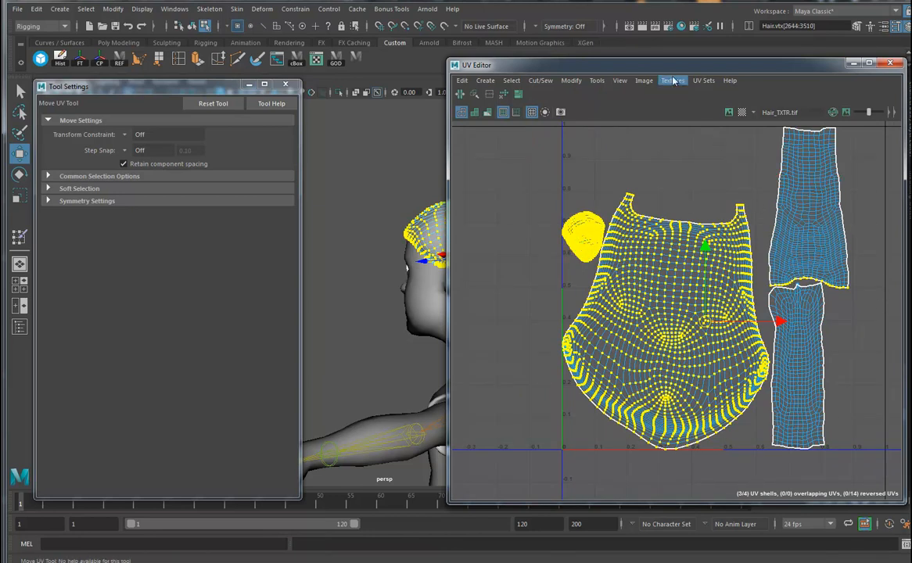
left_click(889, 65)
- Reactivate the Paint Skin Weights Tool on the Hair mesh with the scalp vertices selected
left_click_drag(610, 287, 572, 303, "alt")
right_click_drag(572, 303, 670, 303, "alt")
middle_click_drag(670, 303, 564, 290, "alt")
right_click_drag(557, 253, 485, 240)
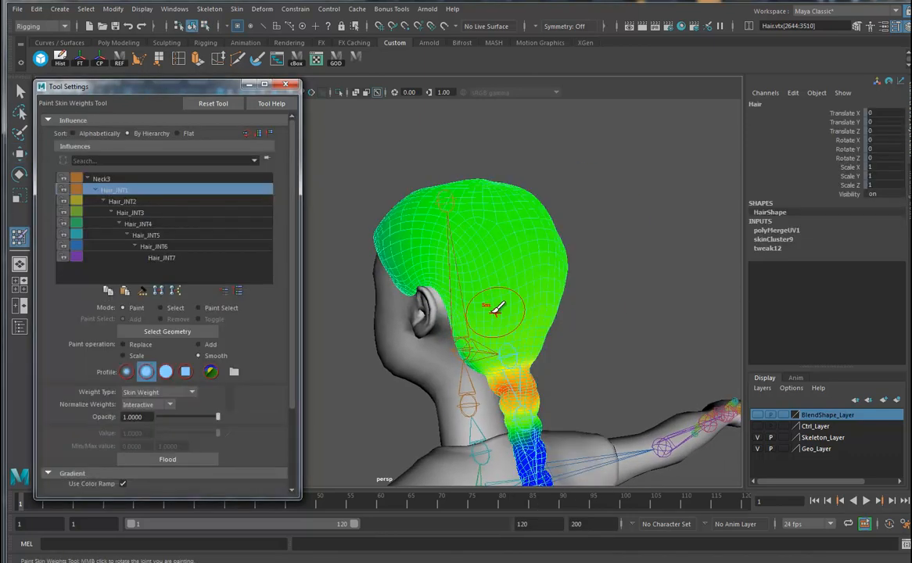
- Select the Neck3 influence and set the paint operation to Add with a value of 1
left_click(100, 180)
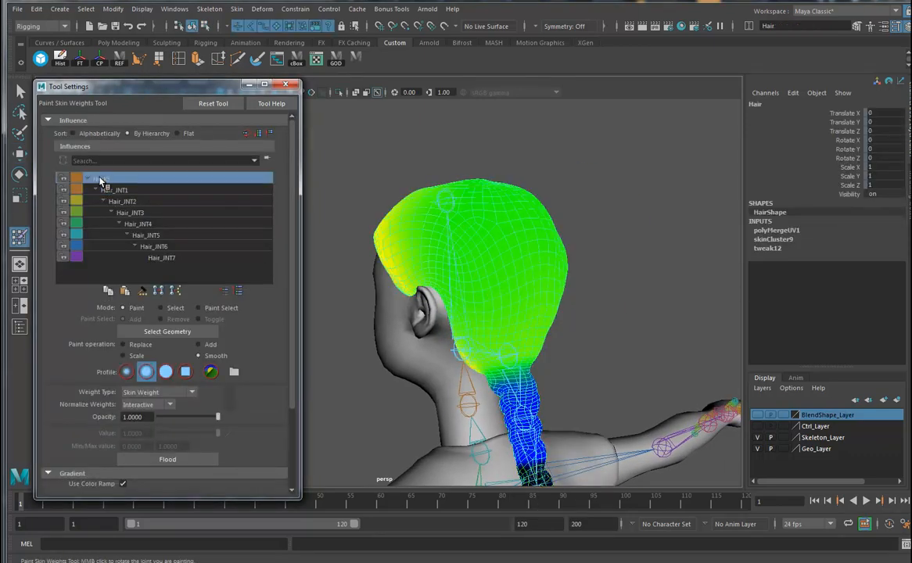
mouse_move(435, 303)
left_mouse_down("alt")
mouse_move(501, 317)
mouse_move(490, 310)
left_mouse_up("alt")
left_click(200, 356)
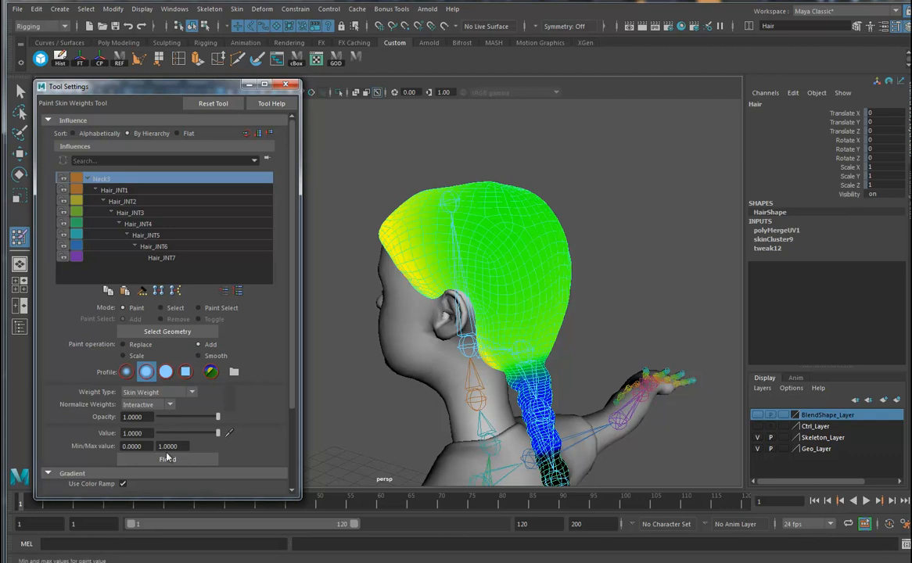
- Undo the Neck3 weight flood applied over the entire Hair mesh
left_click_drag(537, 320, 595, 300, "alt")
mouse_move(579, 317)
middle_mouse_down("alt")
mouse_move(571, 232)
mouse_move(572, 264)
middle_mouse_up("alt")
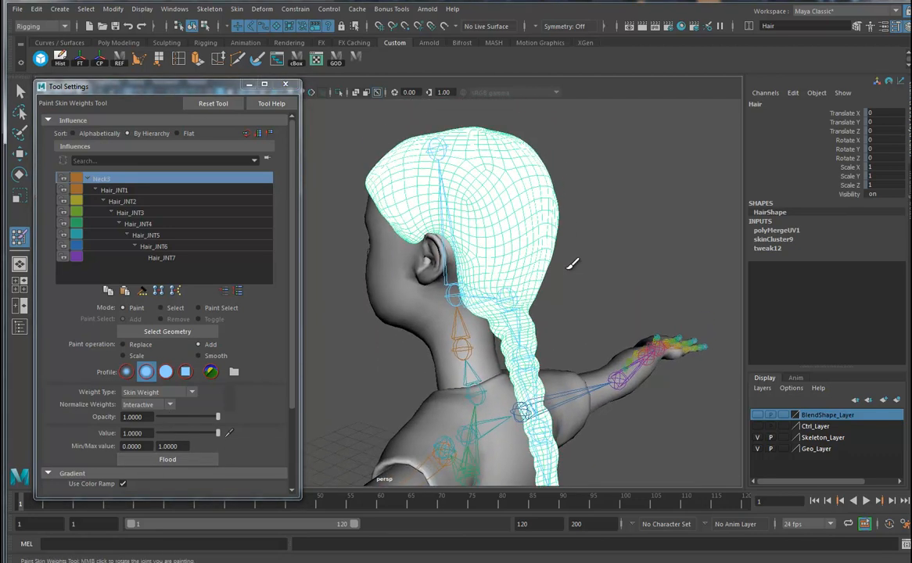
key("ctrl+z")
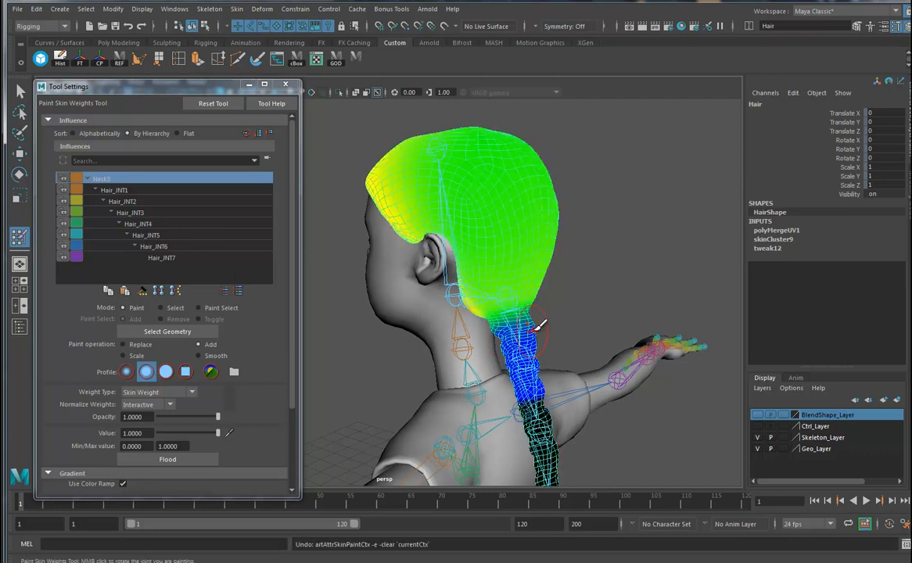
left_click_drag(609, 306, 611, 285, "alt")
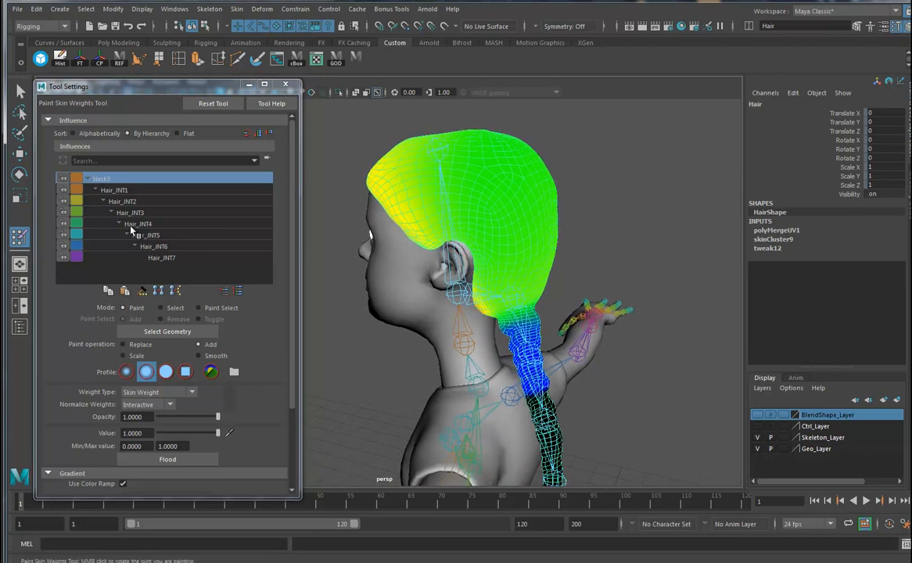
- Reselect the vertices of the large scalp UV shell and the small round shell through the UV Editor
left_click(20, 154)
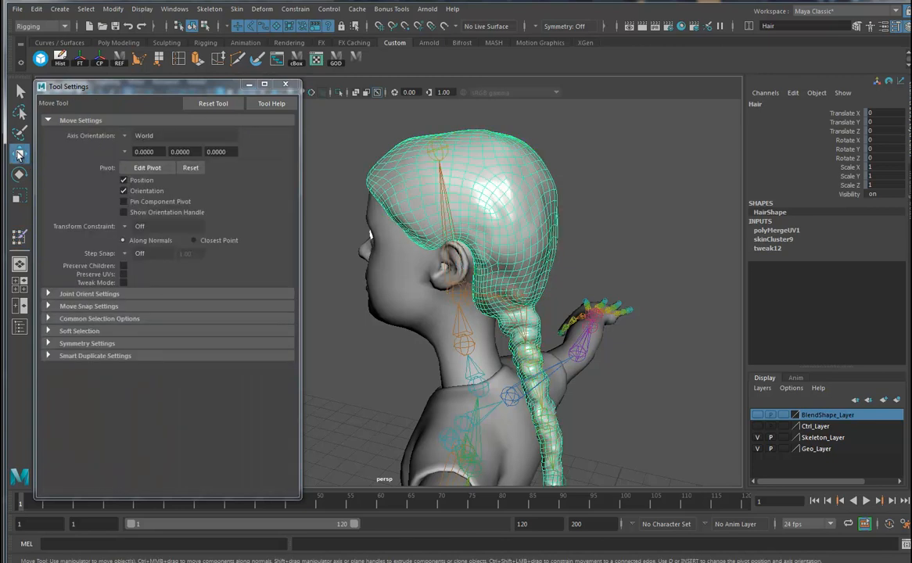
left_click(316, 59)
right_click_drag(673, 306, 615, 301)
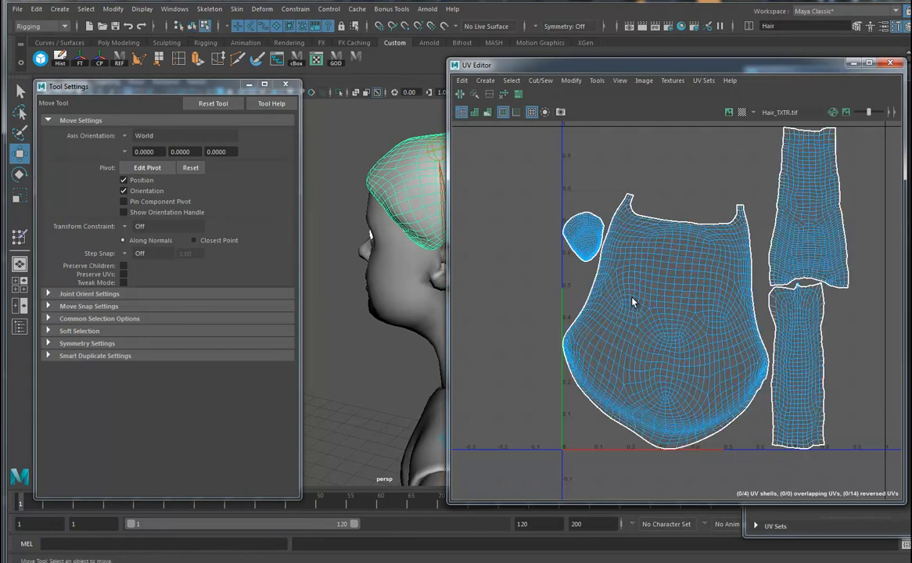
left_click(587, 236, "shift")
left_click(892, 63)
left_click_drag(579, 270, 524, 305, "alt")
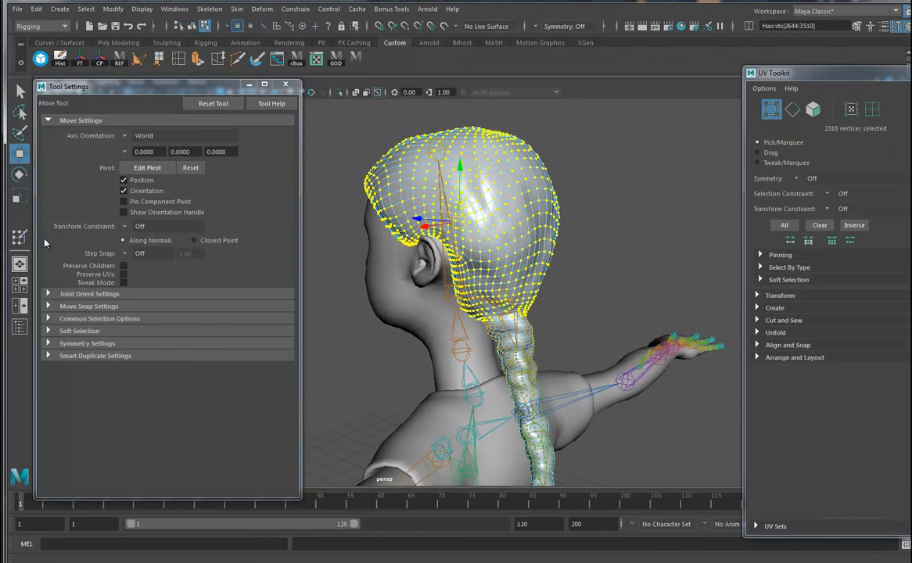
- Flood the selected scalp vertices with a Neck3 weight of 1 using Add, and flood them twice with Smooth
left_click(20, 235)
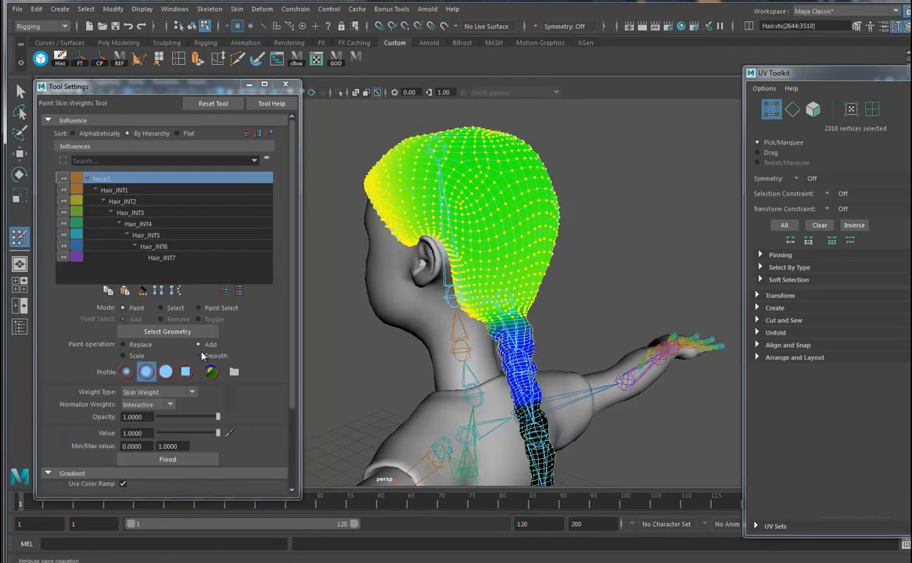
left_click(168, 460)
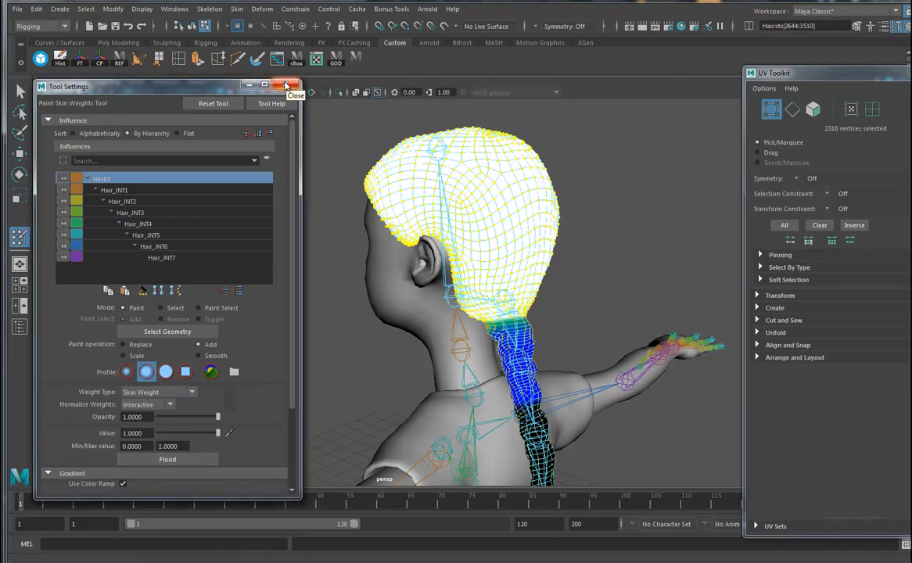
left_click(199, 356)
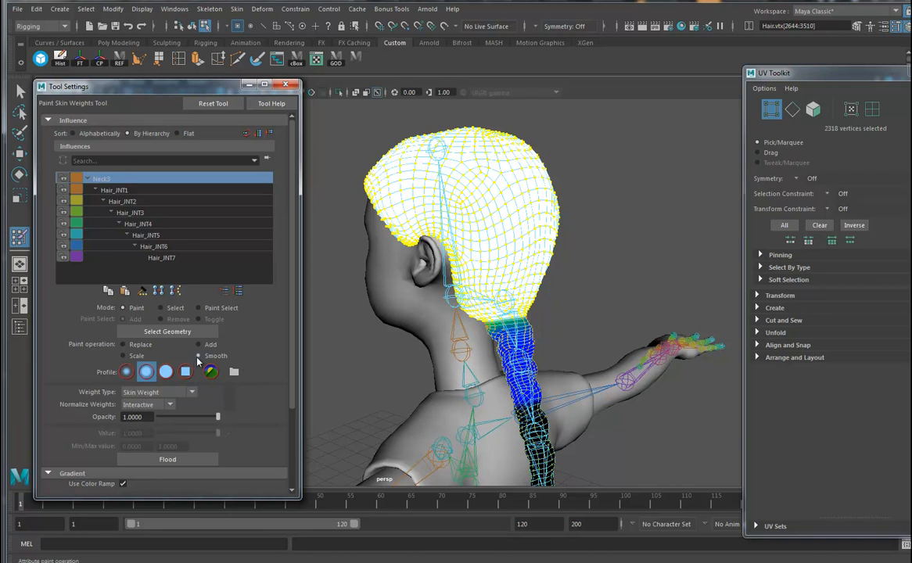
left_click(172, 462)
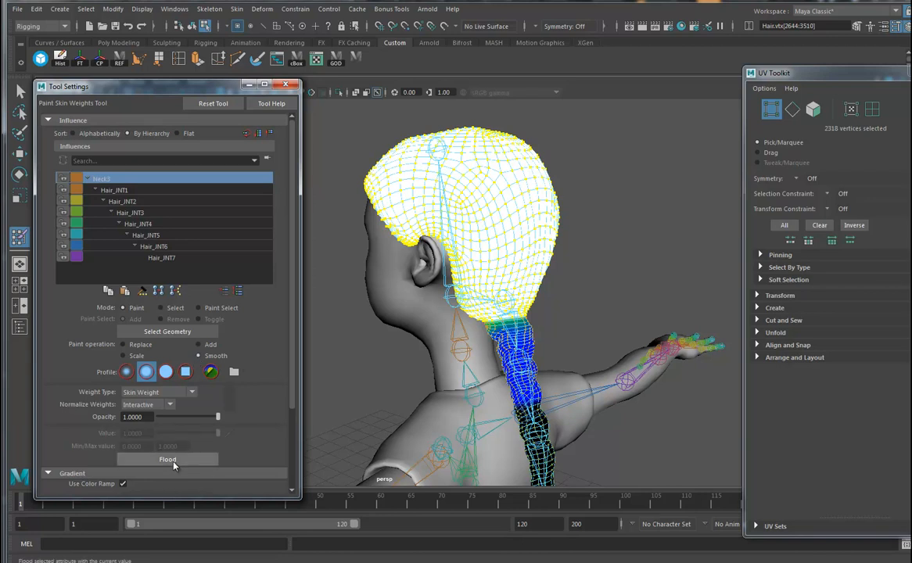
left_click(172, 461)
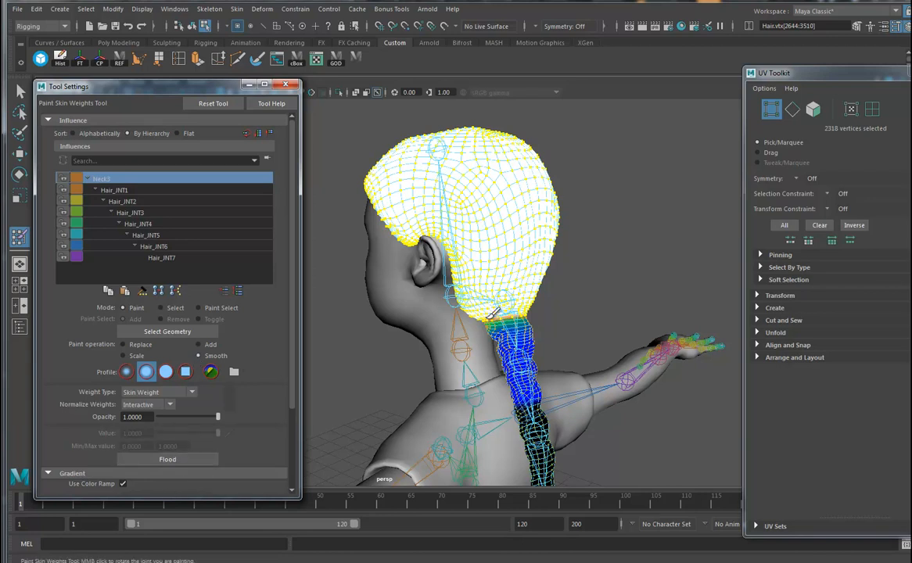
- Close the Tool Settings and UV Toolkit windows and return from skin painting to object selection with the Move tool
left_click(285, 84)
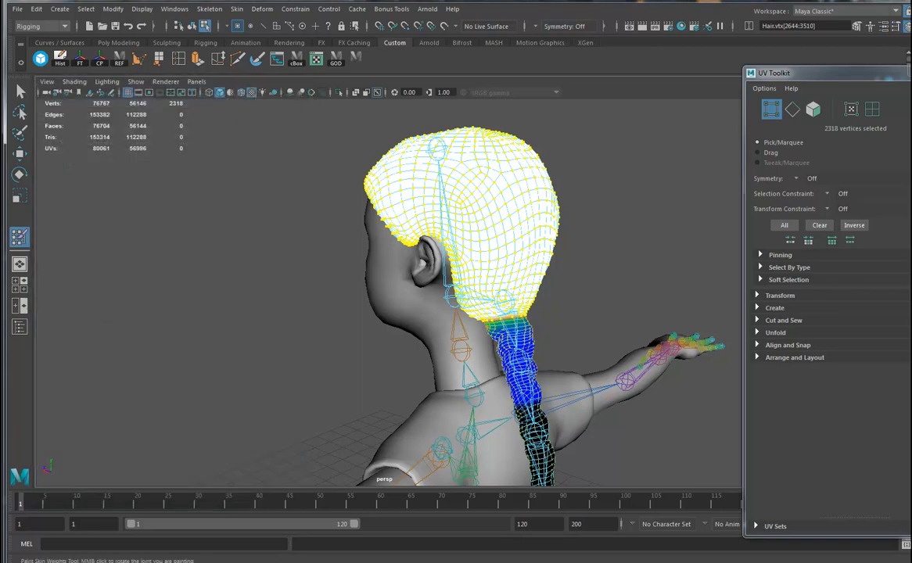
left_click(907, 72)
right_click_drag(674, 259, 479, 212, "alt")
left_click_drag(479, 212, 505, 207, "alt")
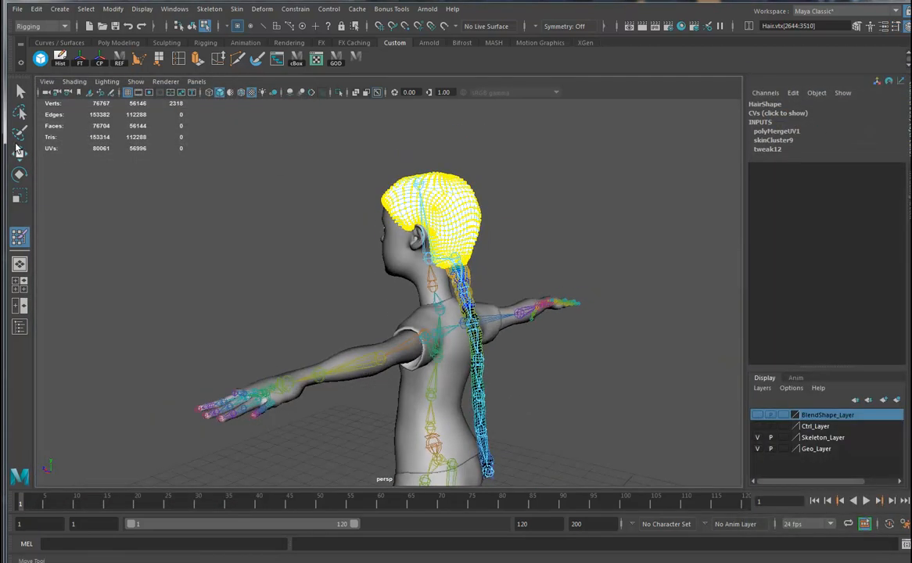
left_click(19, 154)
right_click(473, 235)
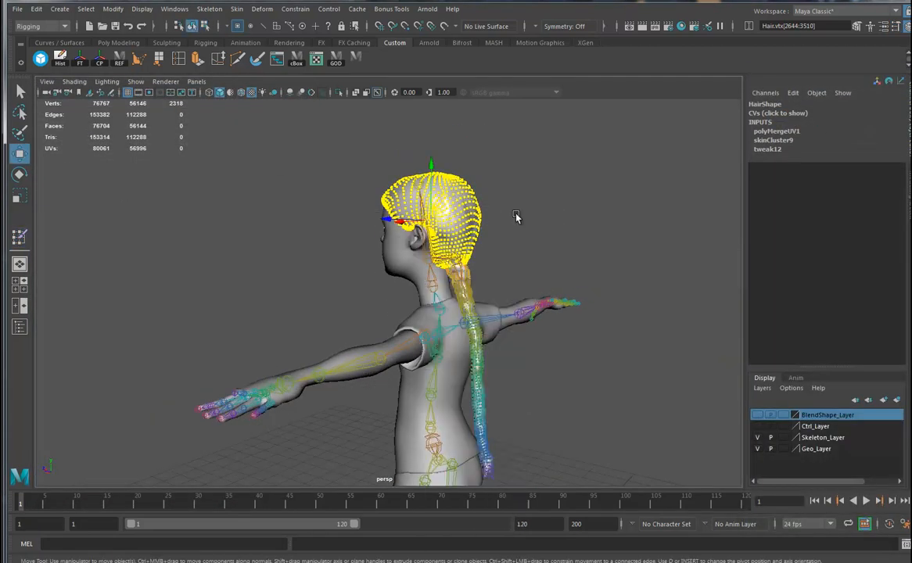
left_click_drag(473, 235, 513, 240, "alt")
right_click_drag(513, 240, 554, 292, "alt")
- Test the braid's deformation by rotating its upper hair joints, including Hair_JNT2, and undo the rotations
left_click(509, 269)
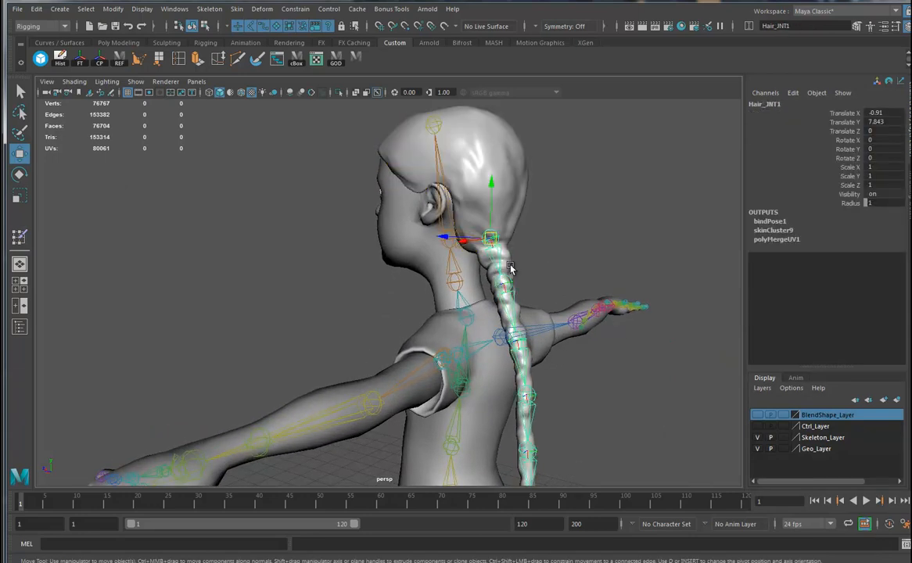
key("e")
left_click_drag(510, 266, 561, 249)
left_click_drag(586, 279, 448, 257, "alt")
key("ctrl+z")
key("ctrl+z")
left_click(509, 258)
left_click(495, 262)
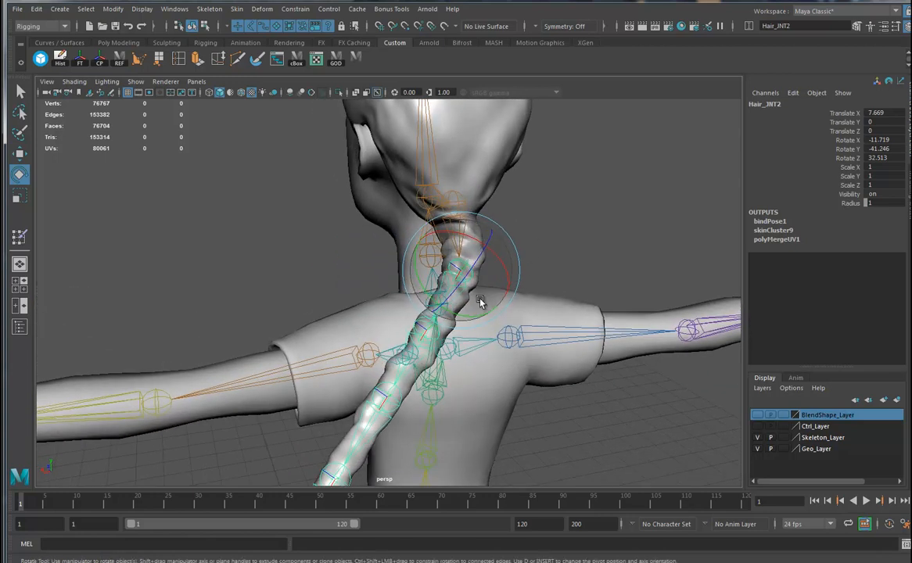
key("ctrl+z")
- Isolate the joint chain from Hair_JNT2 down in the perspective view
left_click_drag(460, 330, 526, 368, "alt")
middle_click_drag(525, 369, 534, 434, "alt")
right_click_drag(477, 410, 301, 370, "alt")
middle_click_drag(519, 369, 518, 258, "alt")
left_click_drag(518, 258, 489, 313, "alt")
right_click_drag(489, 337, 548, 395, "alt")
middle_click_drag(548, 395, 545, 366, "alt")
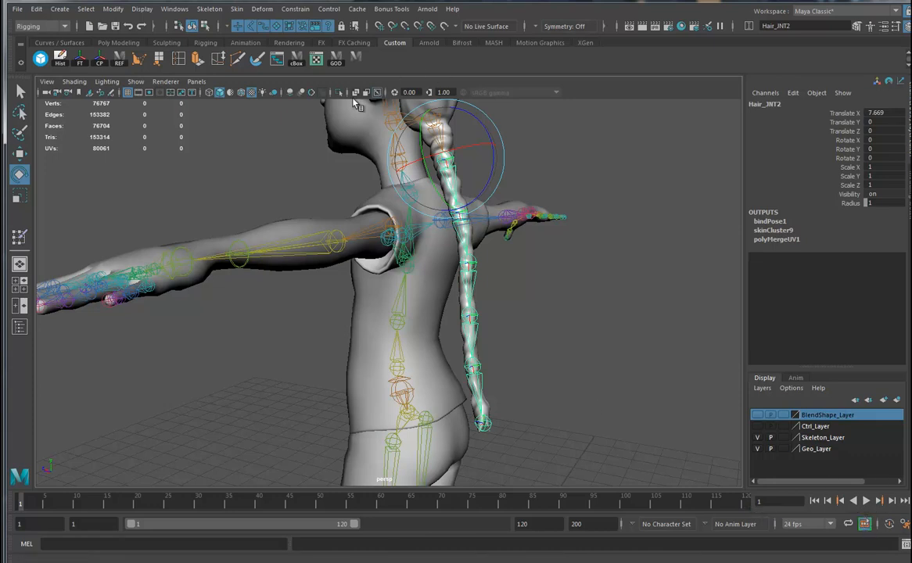
left_click(338, 93)
left_click_drag(533, 258, 501, 260, "alt")
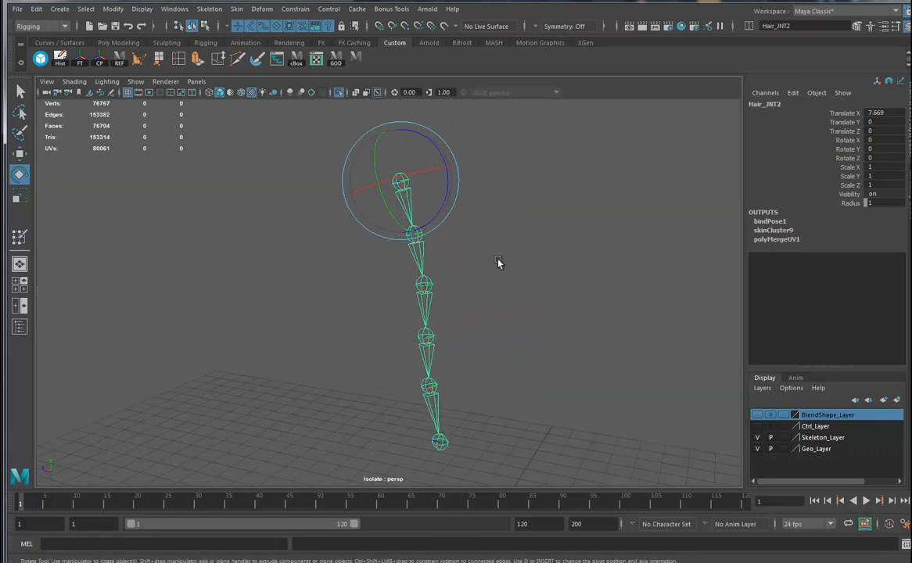
- Create a NURBS circle at the origin and scale it uniformly to about 7.668
left_click(567, 283)
left_click_drag(568, 283, 235, 131, "alt")
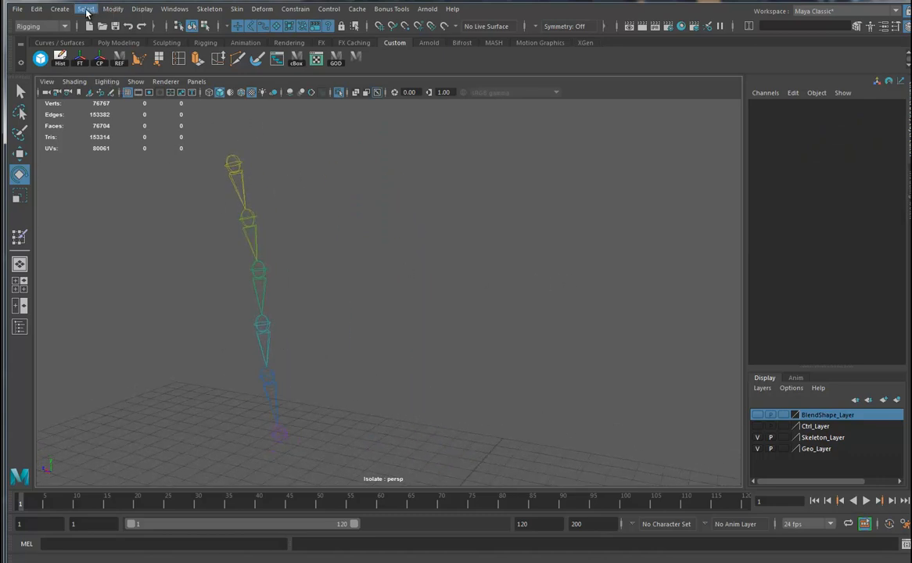
left_click(59, 10)
mouse_move(125, 38)
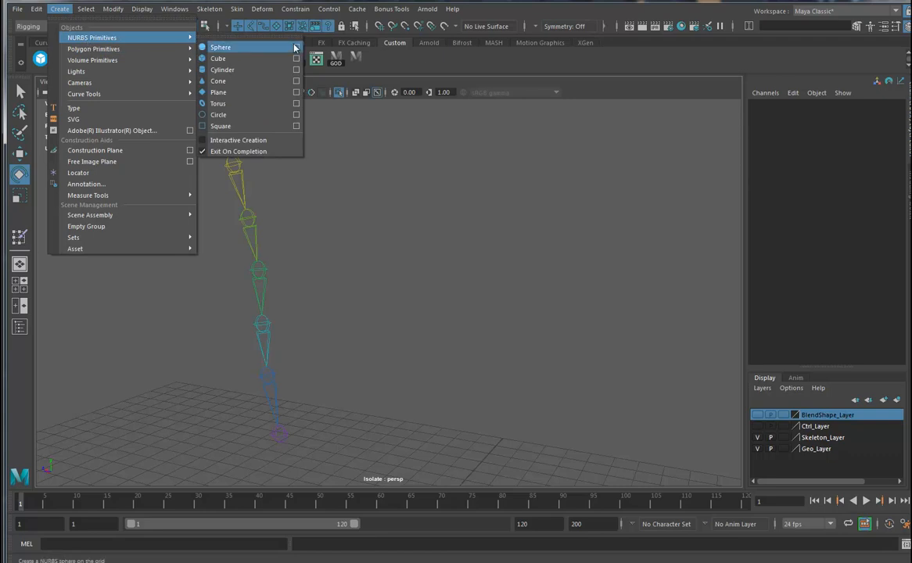
left_click(216, 114)
left_click_drag(405, 316, 344, 247, "alt")
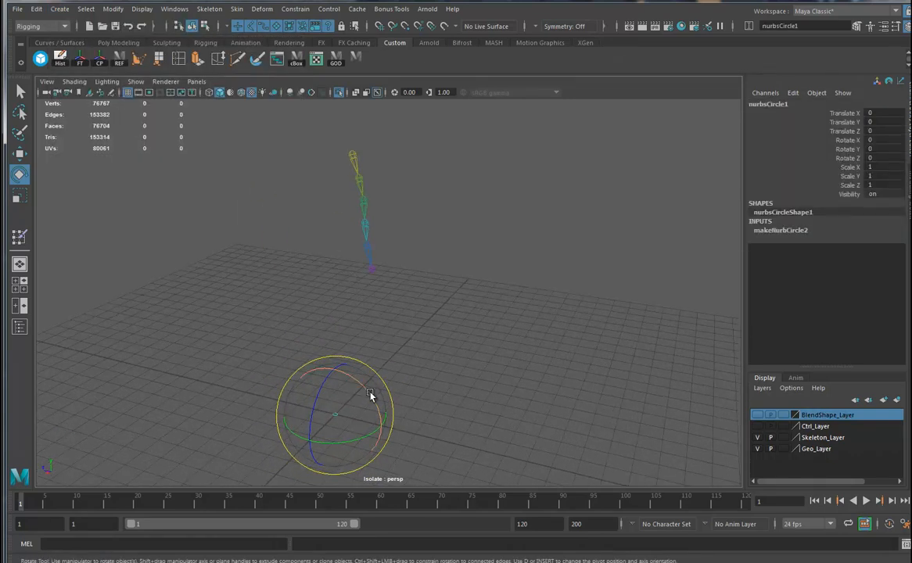
key("r")
left_click_drag(335, 417, 358, 415)
middle_click_drag(393, 385, 401, 399, "alt")
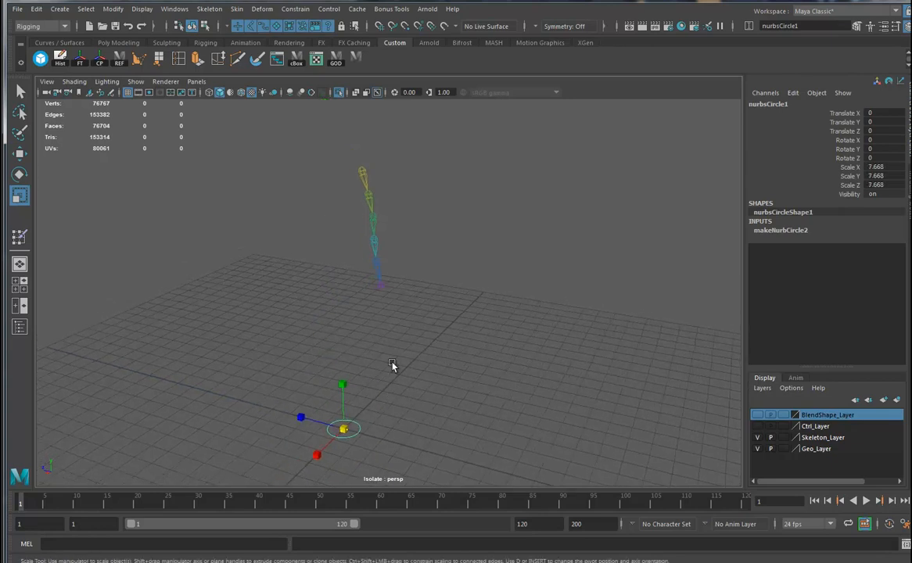
- Snap the NURBS circle onto the top joint of the isolated hair chain
key("w")
left_click_drag(387, 357, 393, 257, "alt")
right_click_drag(394, 257, 410, 260, "alt")
middle_click_drag(410, 260, 418, 253, "alt")
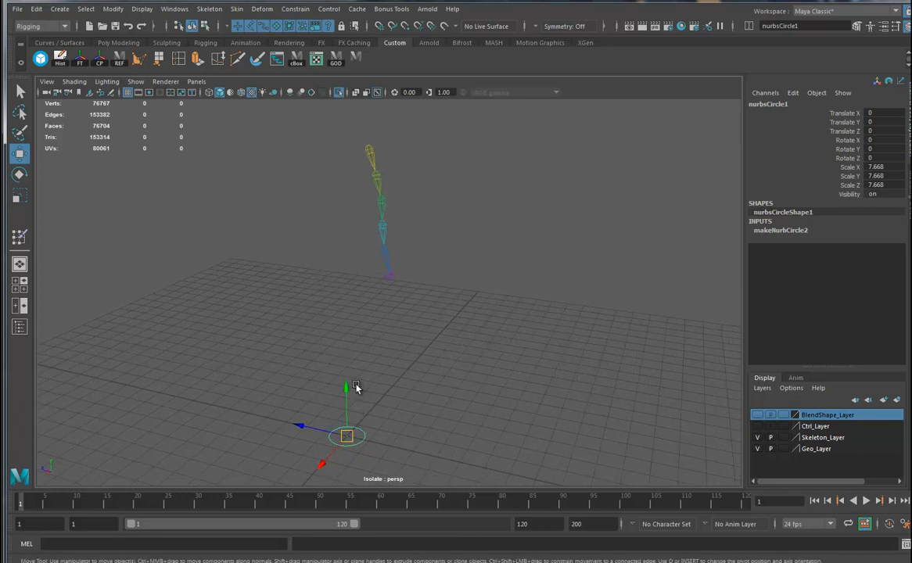
key("v")
left_click_drag(347, 436, 371, 169)
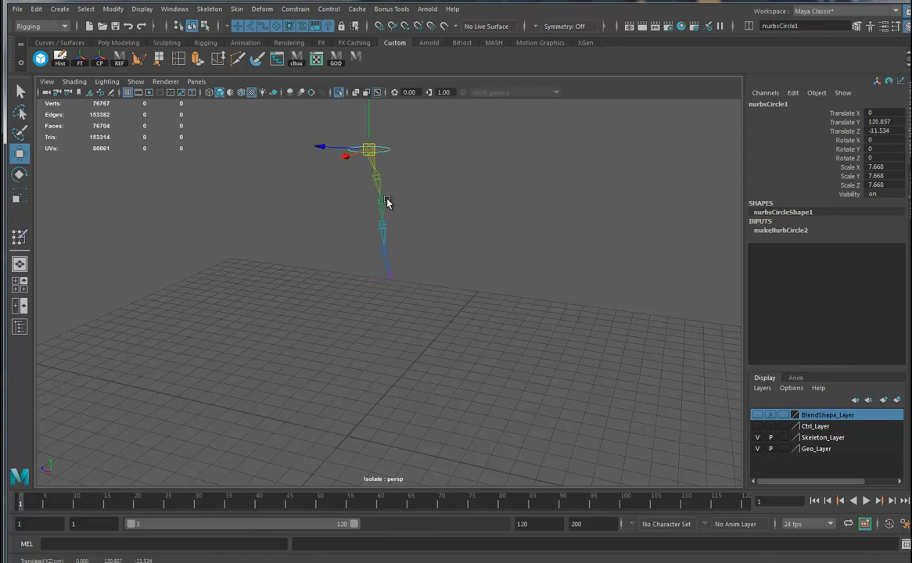
- Duplicate the circle four times and snap the copies onto the next four joints down the chain
key("f")
right_click_drag(537, 307, 464, 376, "alt")
middle_click_drag(464, 376, 452, 258, "alt")
right_click_drag(581, 291, 428, 270, "alt")
key("ctrl+d")
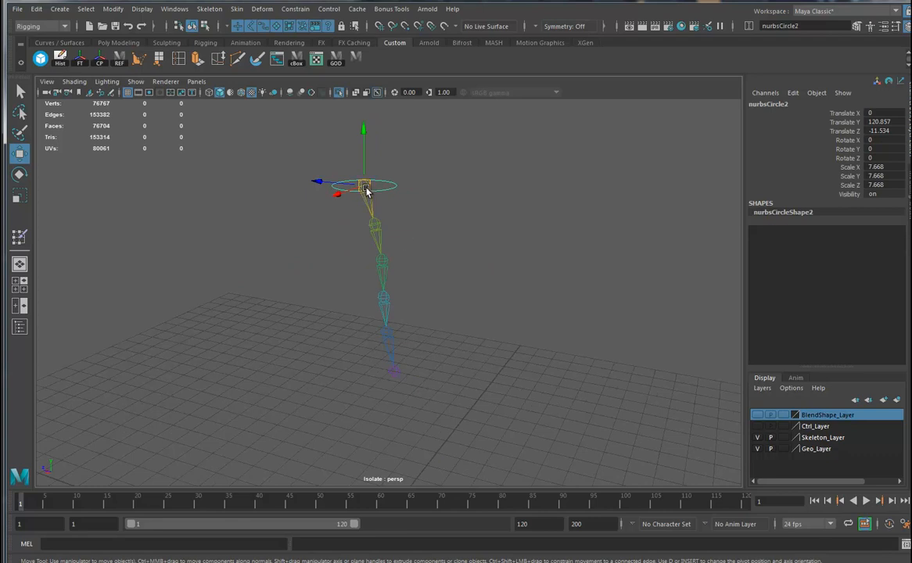
left_click_drag(367, 189, 389, 331)
key("ctrl+d")
key("ctrl+d")
key("ctrl+d")
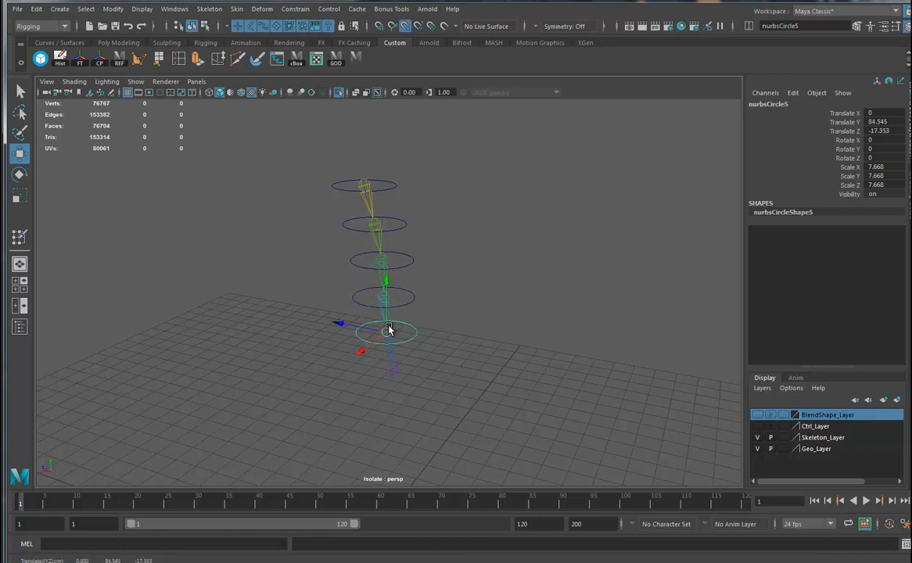
- Orient constrain the top circle to the chain's top joint
left_click_drag(433, 296, 432, 311, "alt")
right_click_drag(432, 311, 513, 360, "alt")
left_click_drag(514, 361, 454, 326, "alt")
left_click_drag(425, 293, 452, 282, "alt")
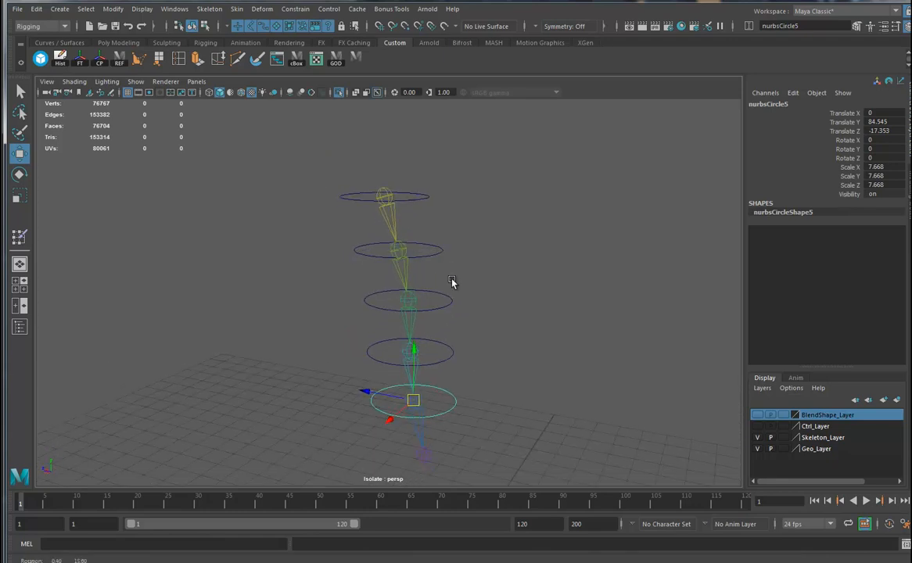
left_click(428, 200)
left_click_drag(412, 191, 392, 212, "alt")
left_click_drag(449, 247, 394, 233, "alt")
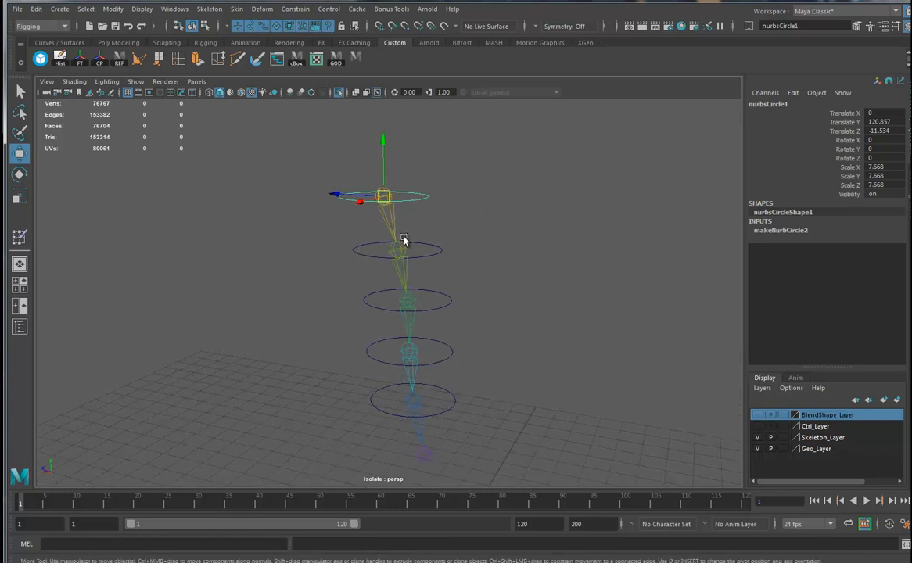
left_click(386, 220)
left_click(419, 198, "shift")
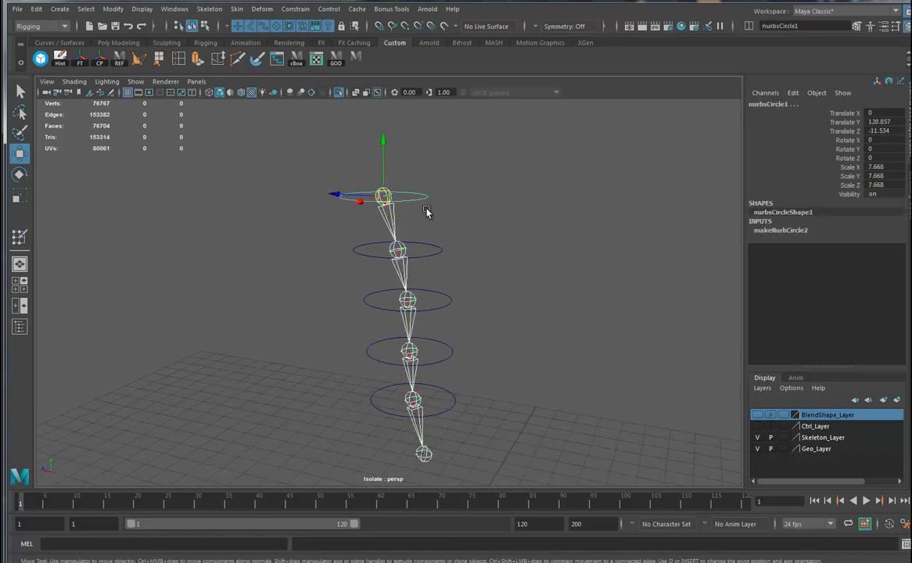
left_click(295, 9)
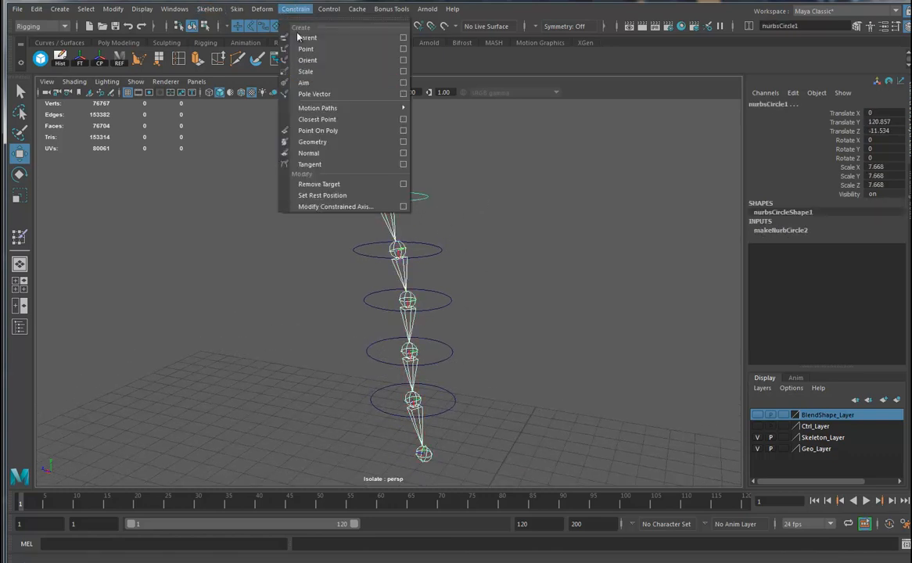
left_click(312, 61)
left_click_drag(415, 247, 455, 236, "alt")
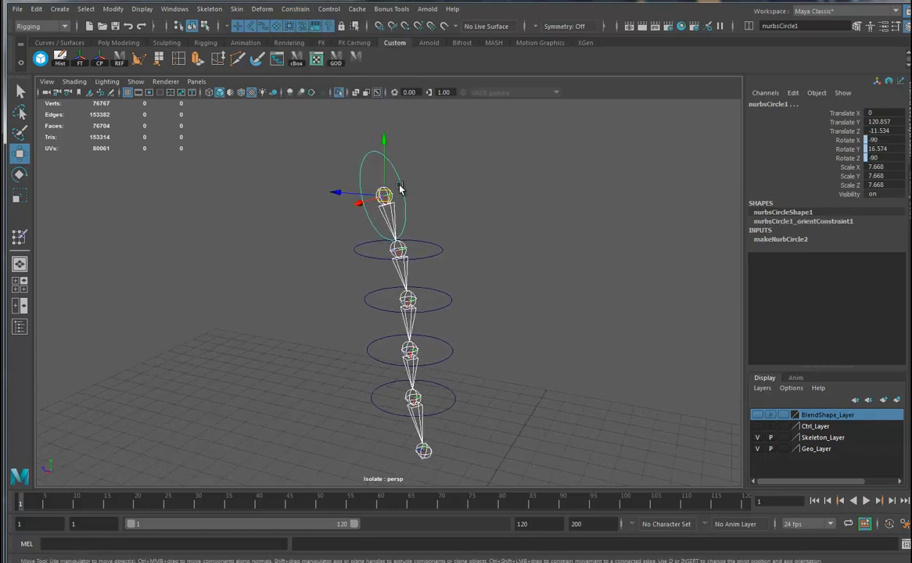
- Rotate the control vertices of the top circle so that the ring lies across its joint
right_click_drag(387, 194, 413, 182)
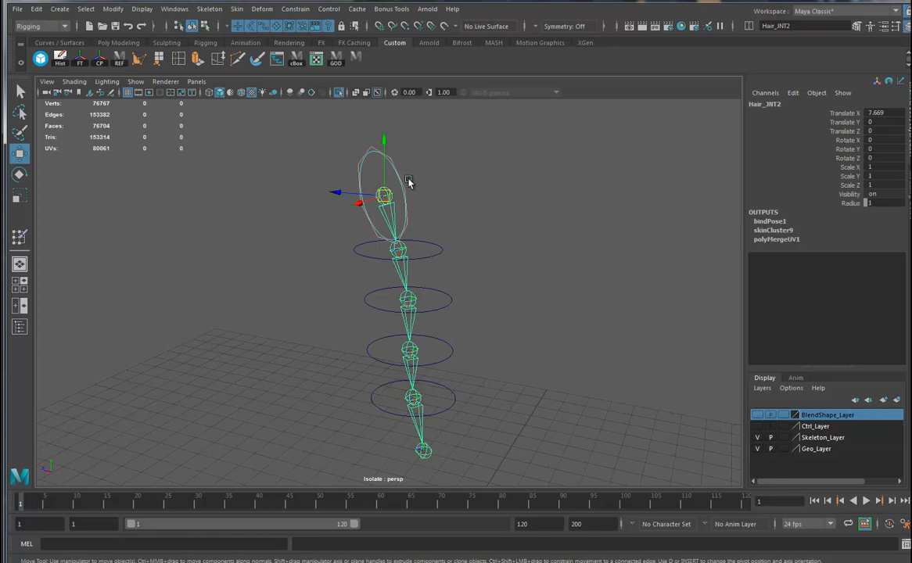
key("ctrl+z")
key("e")
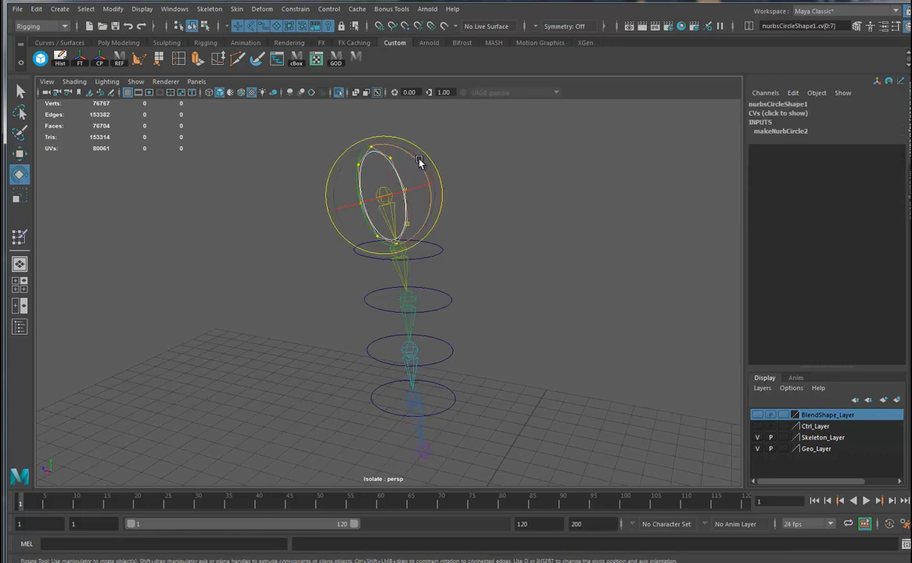
left_click_drag(415, 164, 448, 217)
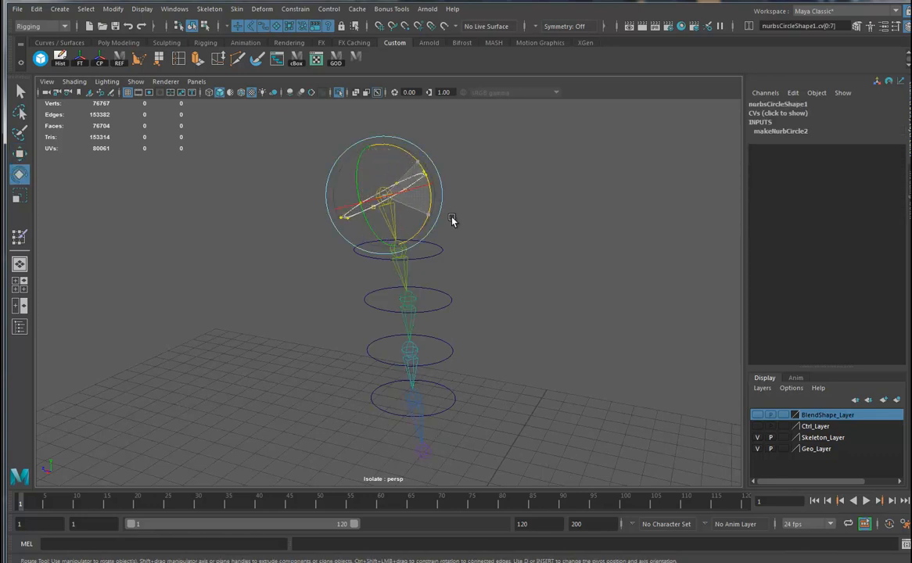
- Orient constrain the second circle to the second joint of the chain and rotate its control vertices so the ring lies across the joint
left_click(434, 255)
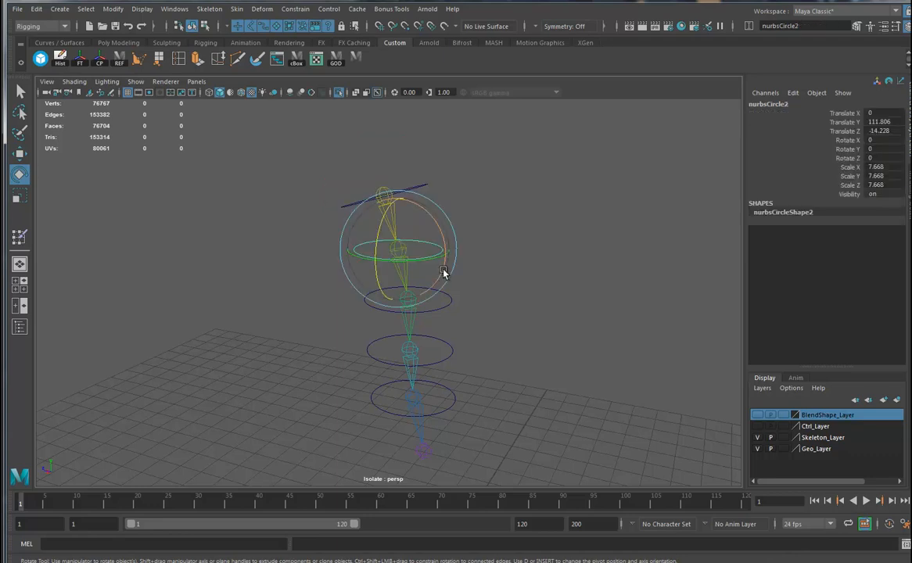
left_click_drag(510, 273, 358, 249)
left_click(436, 258, "shift")
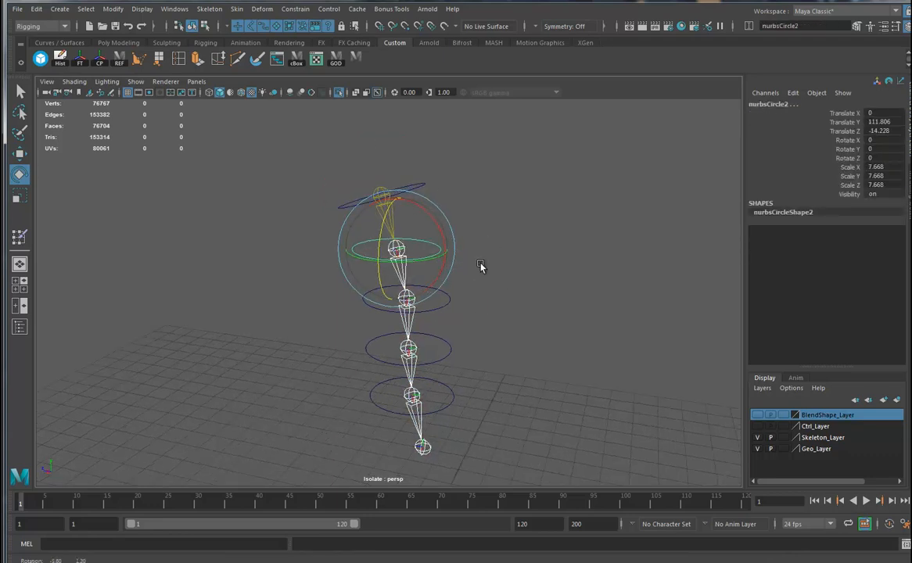
left_click(296, 8)
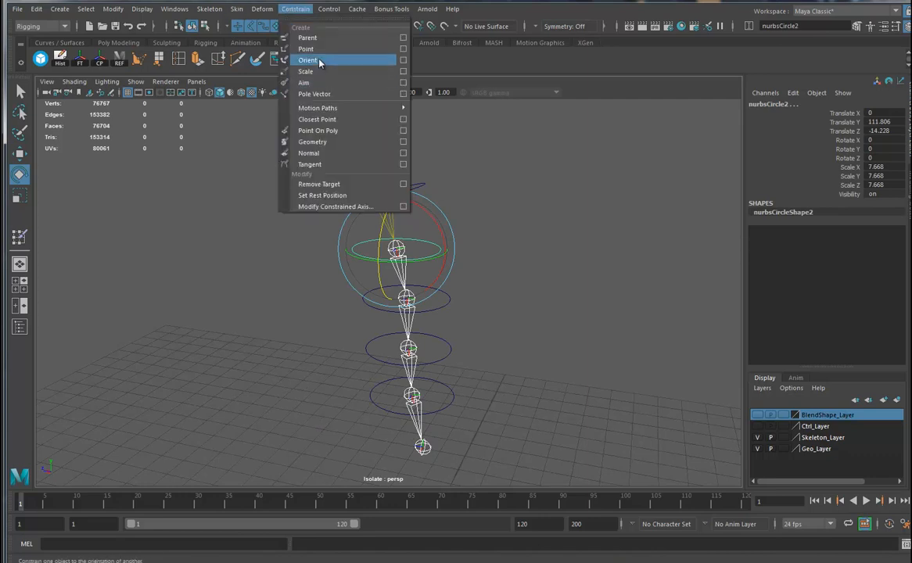
left_click(317, 60)
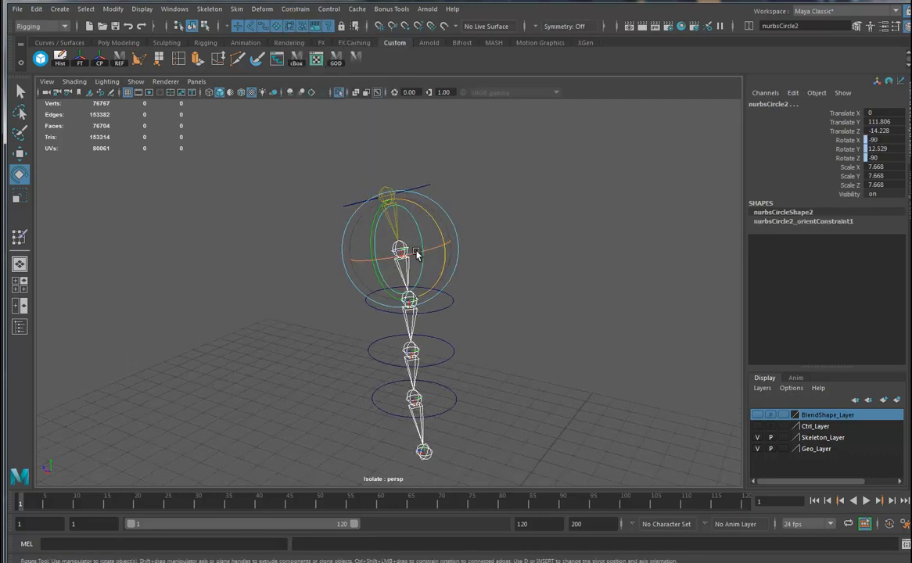
right_click_drag(423, 238, 447, 238)
left_click_drag(513, 228, 451, 298)
- Orient constrain the third circle to the third joint and rotate its control vertices until the ring crosses the joint
left_click(448, 301)
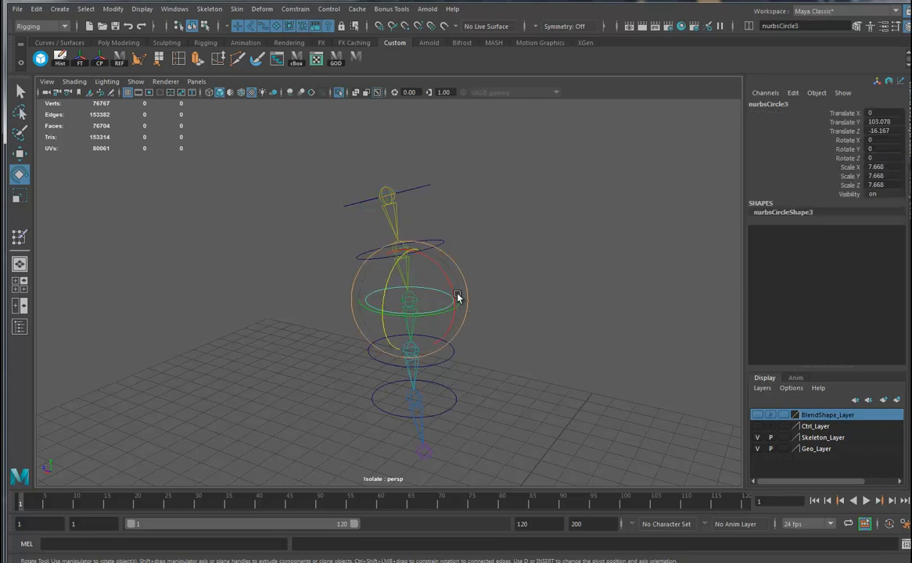
left_click_drag(504, 332, 446, 305)
left_click(295, 9)
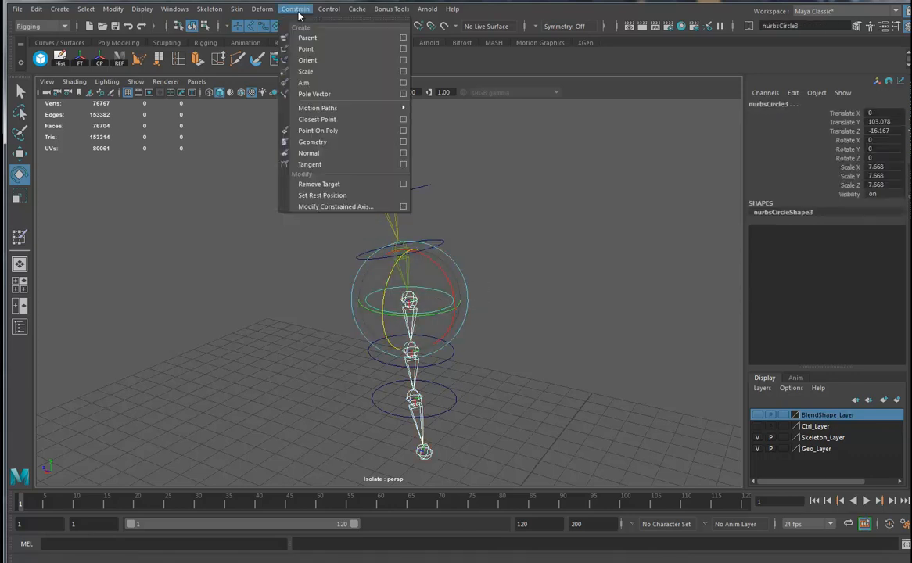
left_click(306, 60)
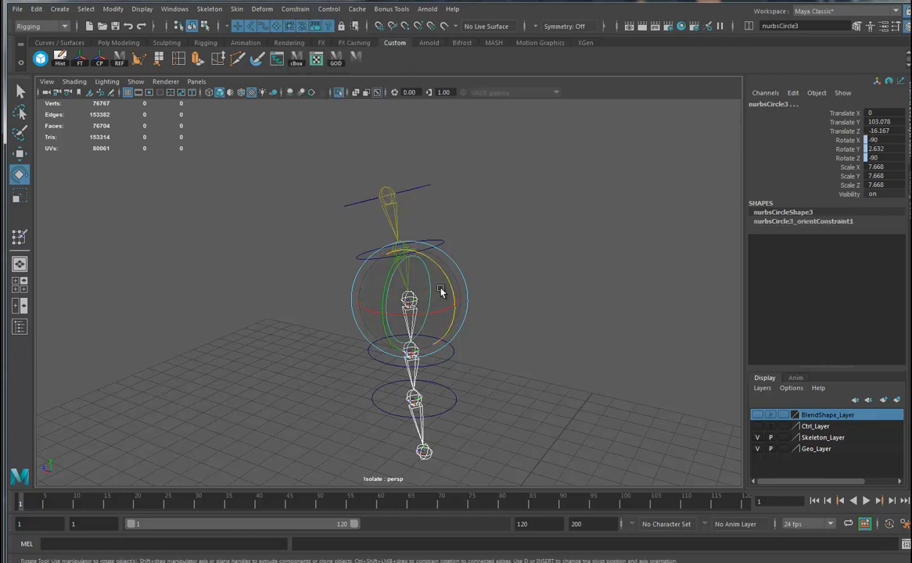
right_click_drag(430, 279, 483, 280)
left_click_drag(510, 283, 417, 244)
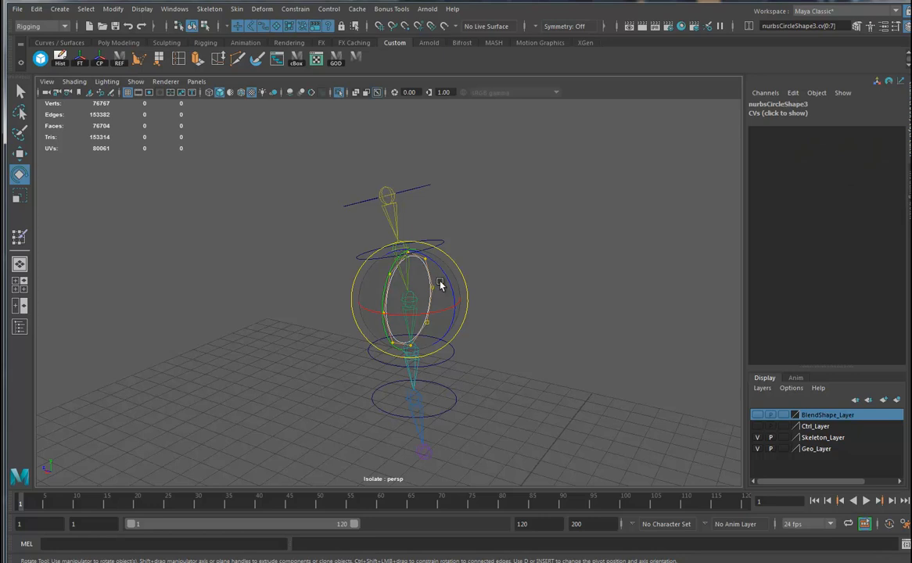
left_click_drag(435, 266, 482, 314)
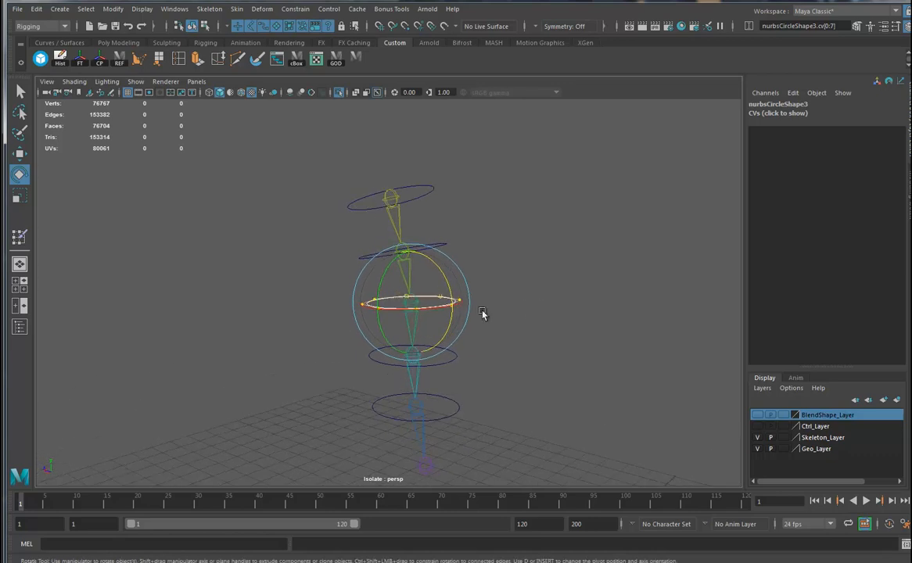
- Orient constrain the fourth circle to the fourth joint and rotate its control vertices until the ring crosses the joint
left_click(448, 360)
left_click_drag(525, 375, 362, 385)
left_click_drag(510, 353, 438, 358, "shift")
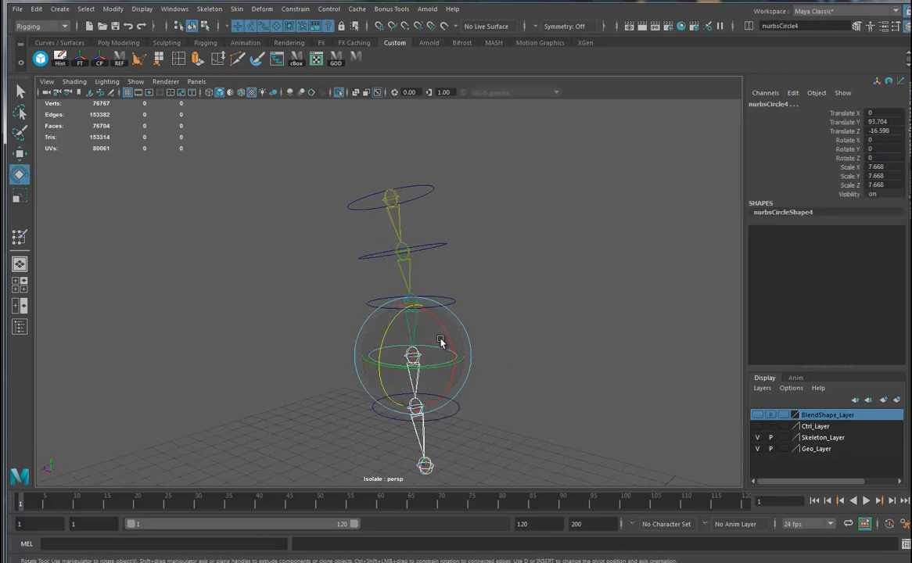
left_click(295, 8)
left_click(301, 59)
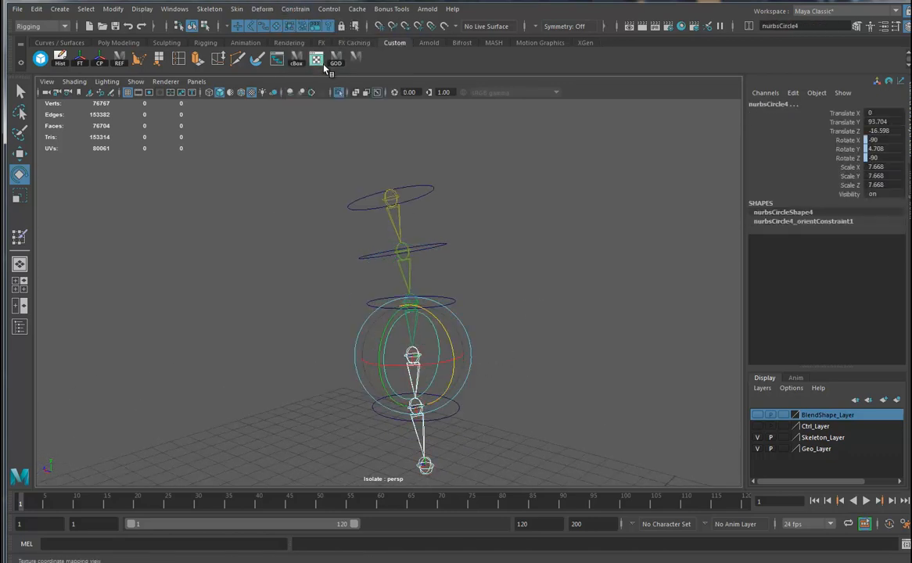
mouse_move(485, 307)
right_mouse_down()
mouse_move(438, 342)
mouse_move(481, 316)
right_mouse_up()
left_click_drag(489, 336, 490, 408)
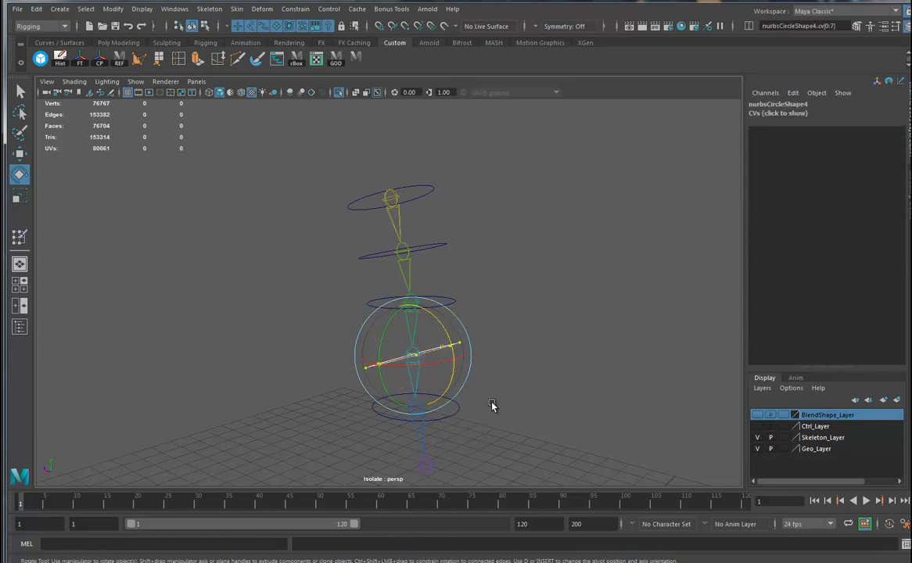
left_click_drag(438, 329, 480, 395)
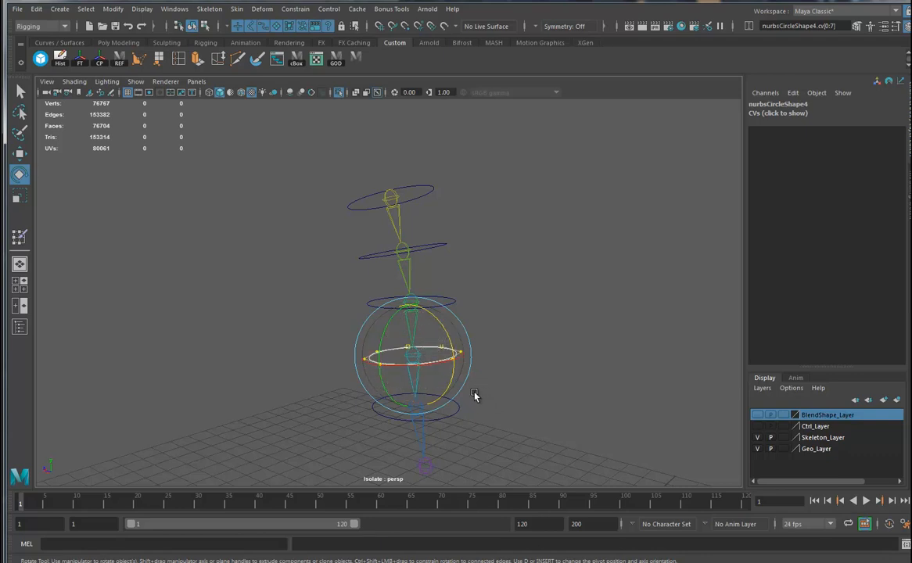
- Orient constrain the lowest circle to the fifth joint, Hair_JNT6, and rotate its control vertices so the ring lies across the joint
middle_click_drag(484, 418, 487, 377, "alt")
left_click(462, 371)
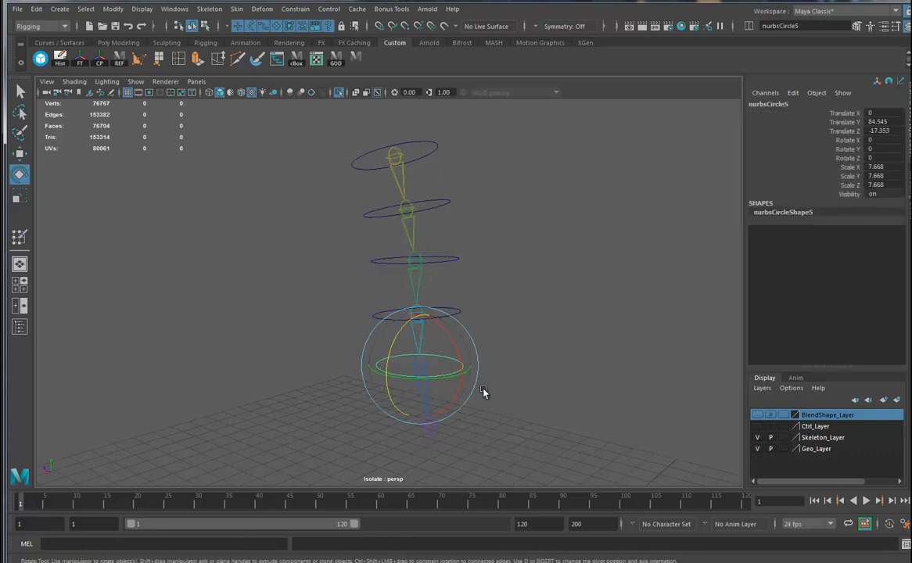
left_click_drag(558, 389, 414, 396)
left_click_drag(540, 352, 449, 380, "shift")
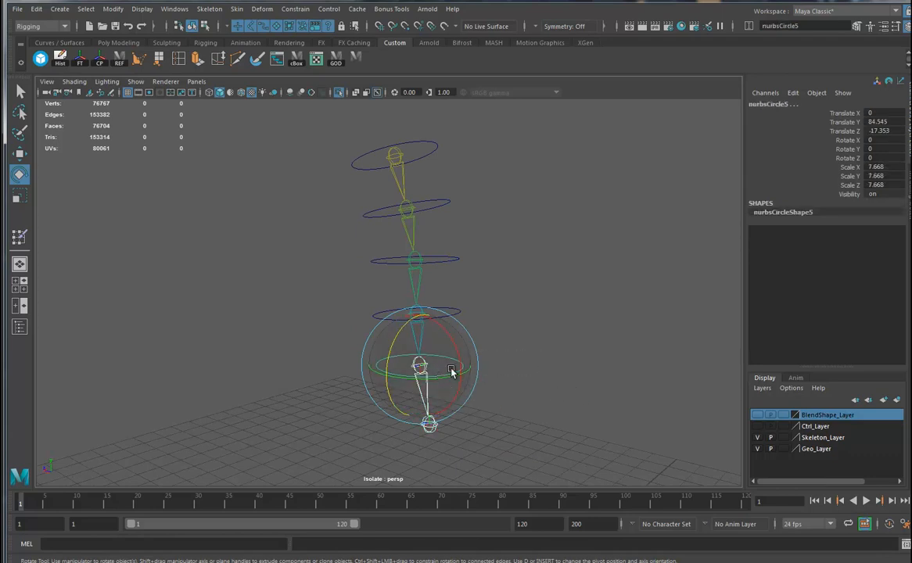
left_click(295, 8)
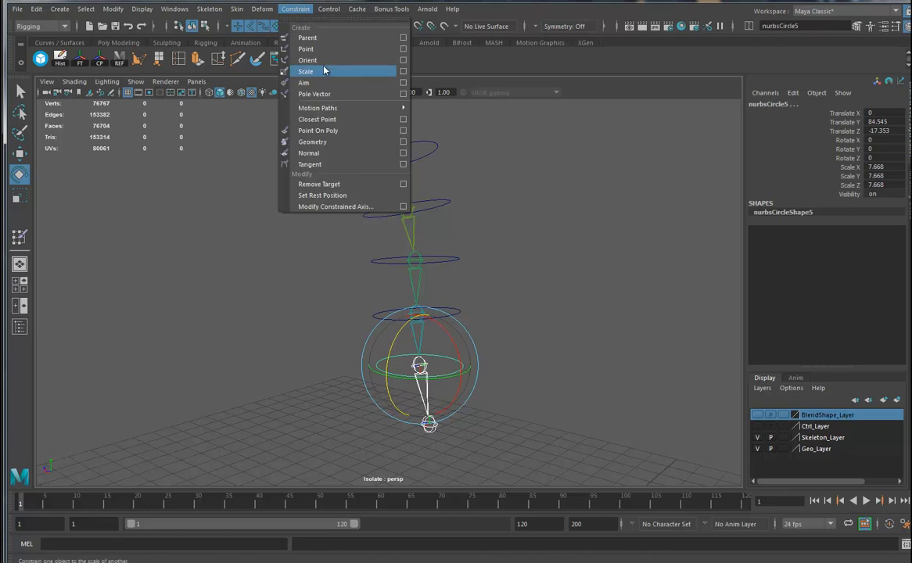
left_click(294, 57)
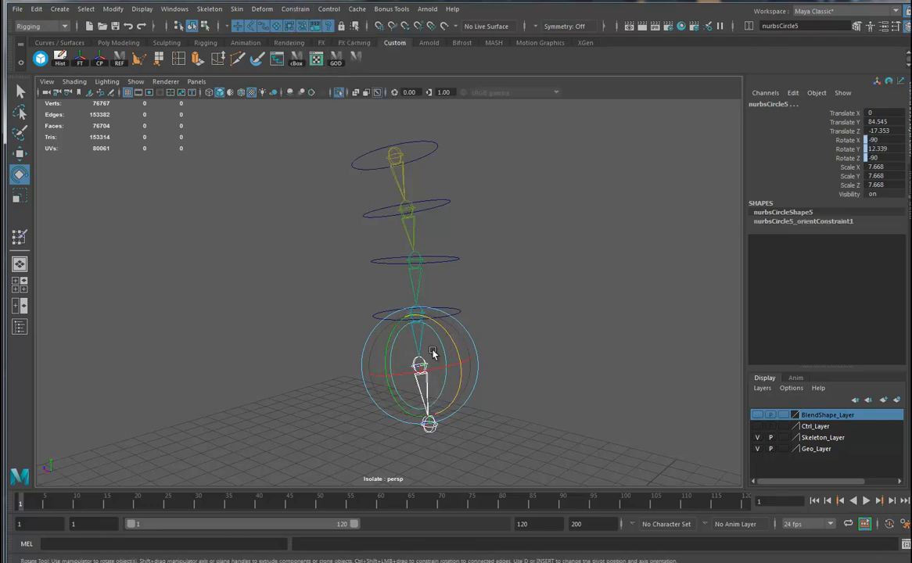
right_click_drag(442, 307, 448, 348)
left_click(493, 307)
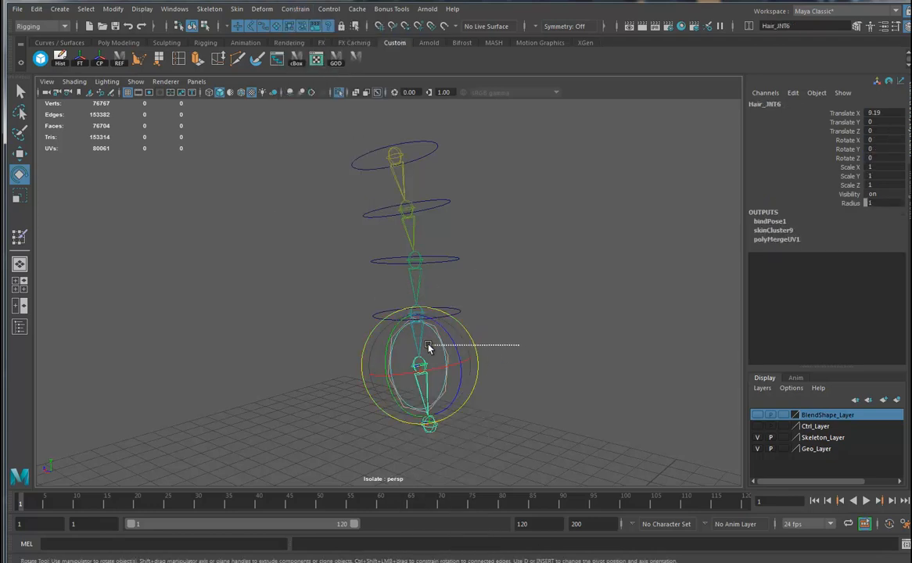
left_click(483, 342)
left_click_drag(449, 337, 472, 410)
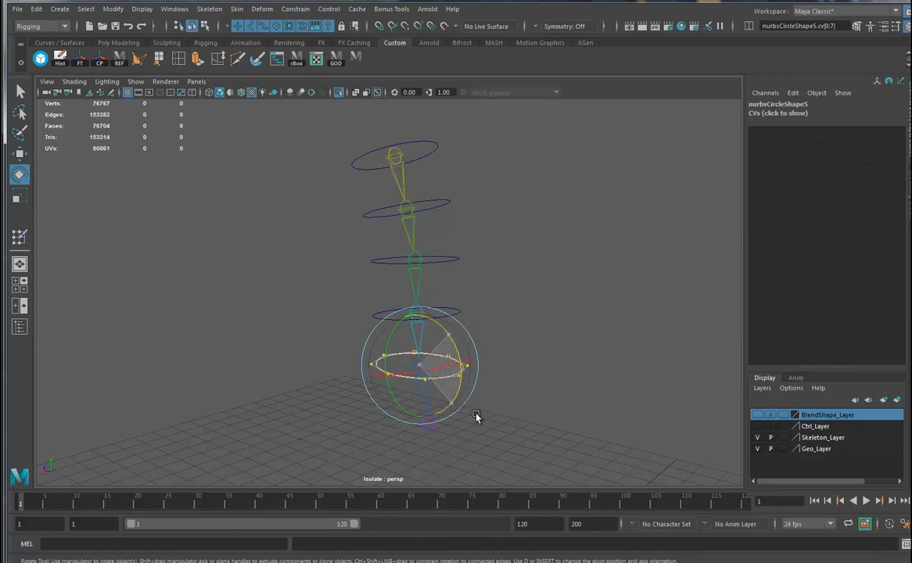
- Delete the orient constraints of all five circles in the Hypergraph Hierarchy
left_click_drag(473, 319, 453, 336, "alt")
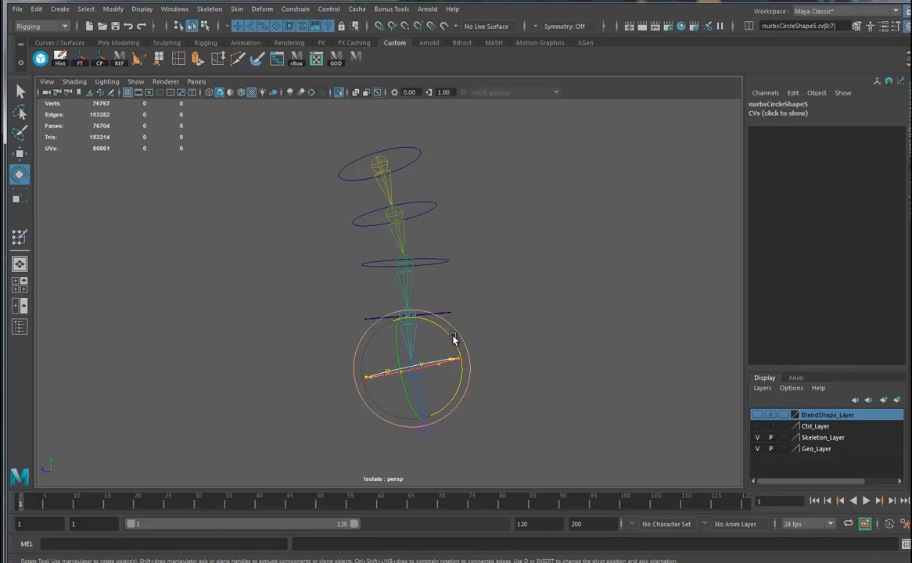
left_click_drag(530, 340, 450, 247, "alt")
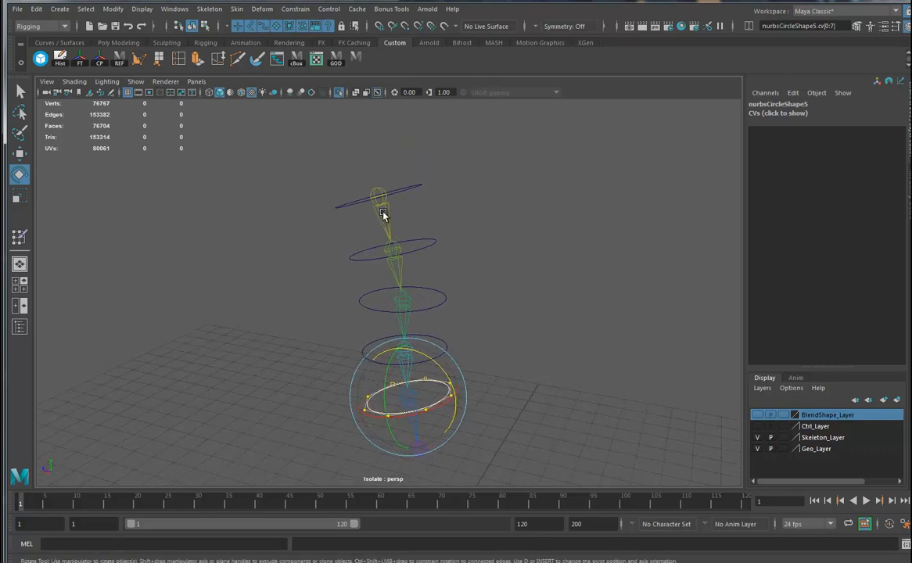
left_click(409, 200)
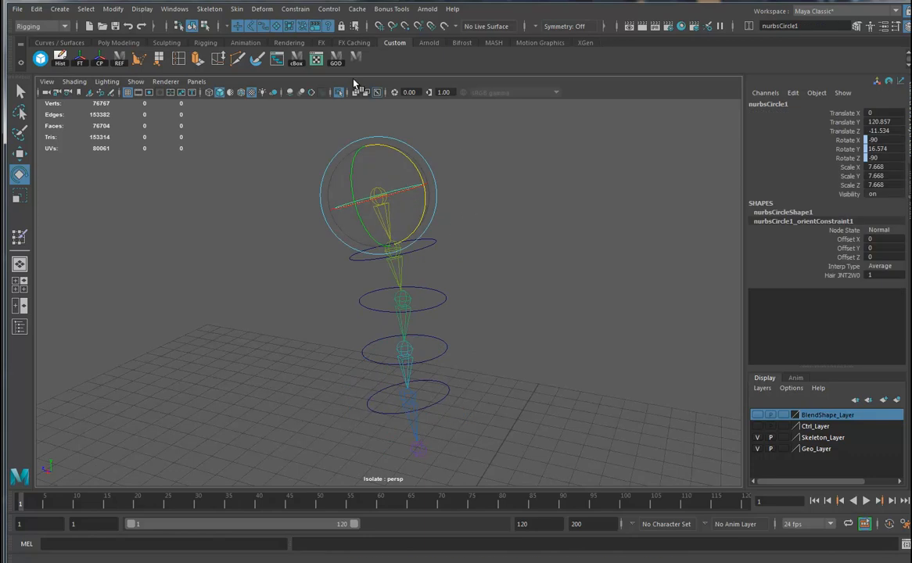
left_click(277, 59)
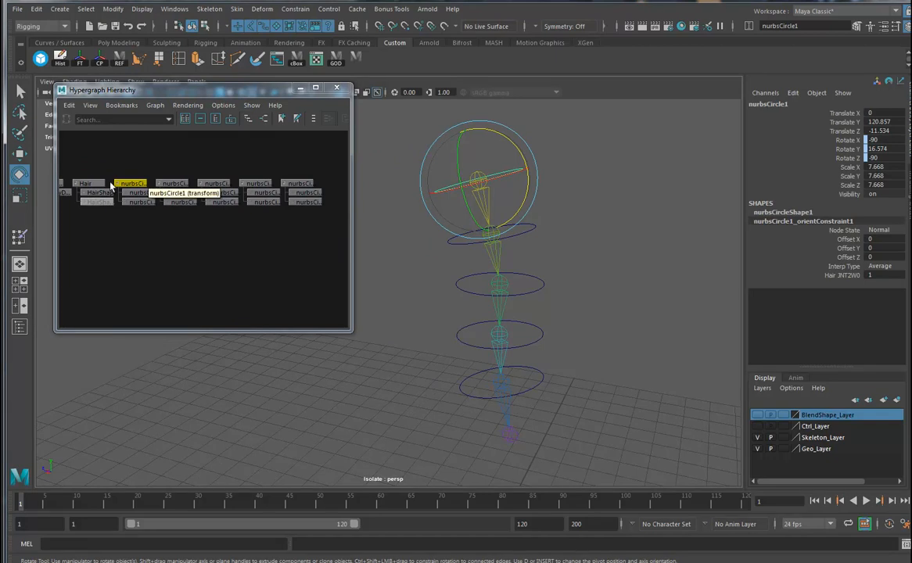
left_click(86, 183)
left_click_drag(119, 223, 302, 217)
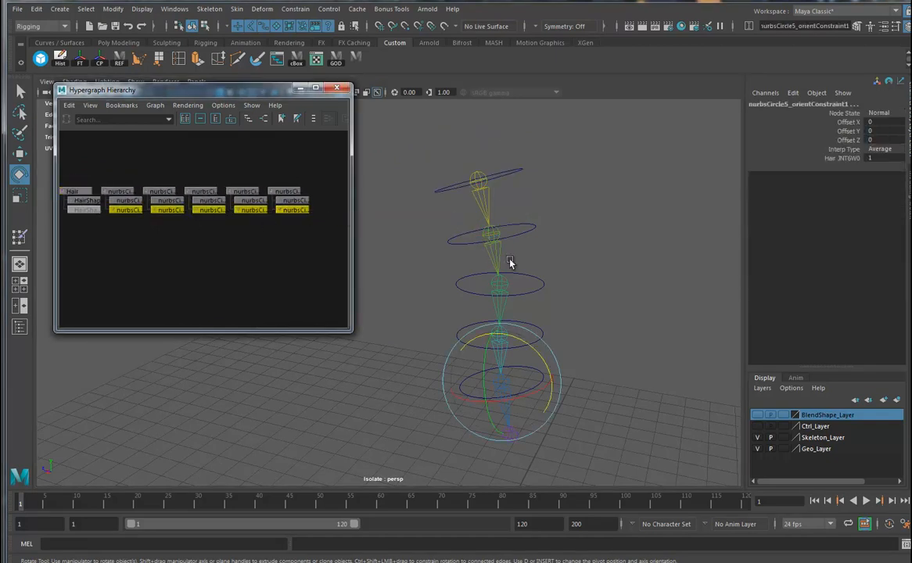
key("Delete")
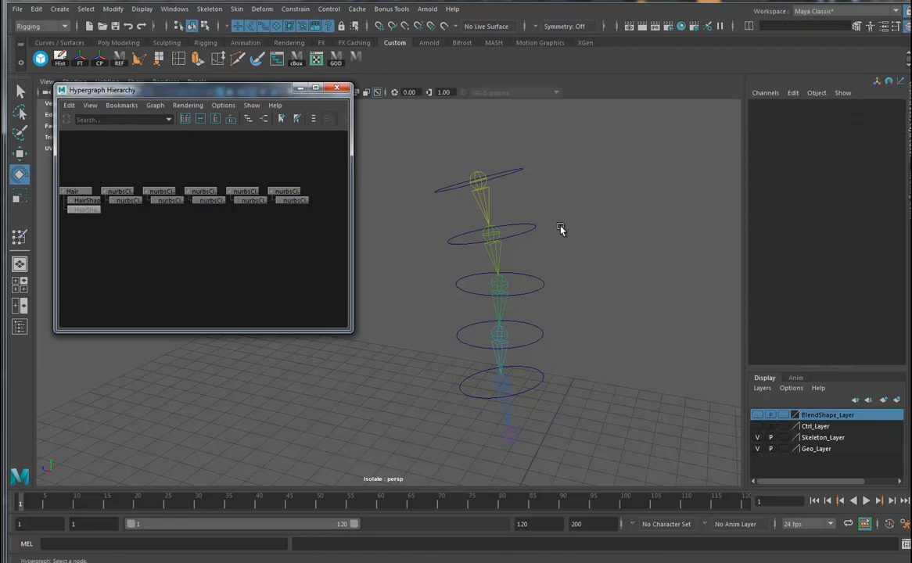
- Freeze the scale and translation of all five circles, leaving their rotation values unfrozen
left_click(523, 170)
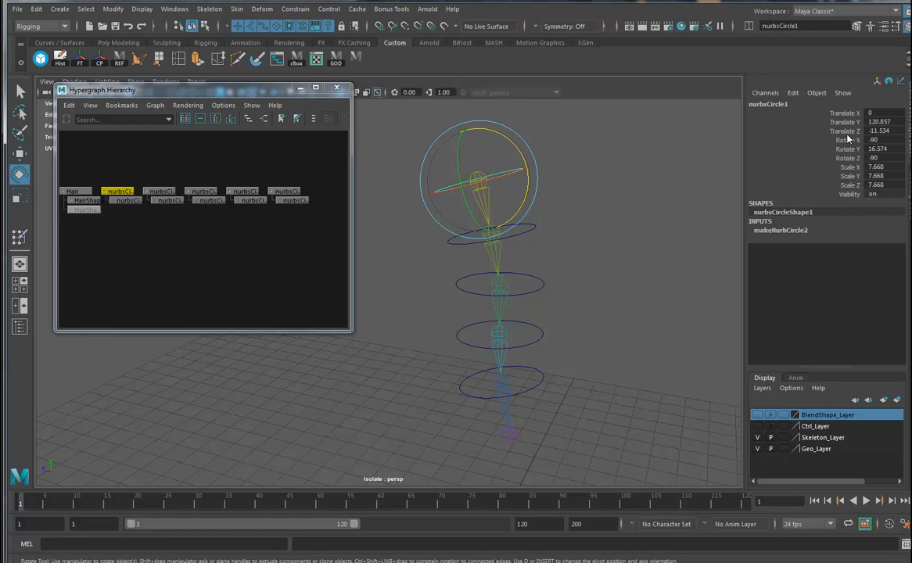
left_click_drag(582, 215, 526, 321)
left_click_drag(584, 317, 540, 403, "shift")
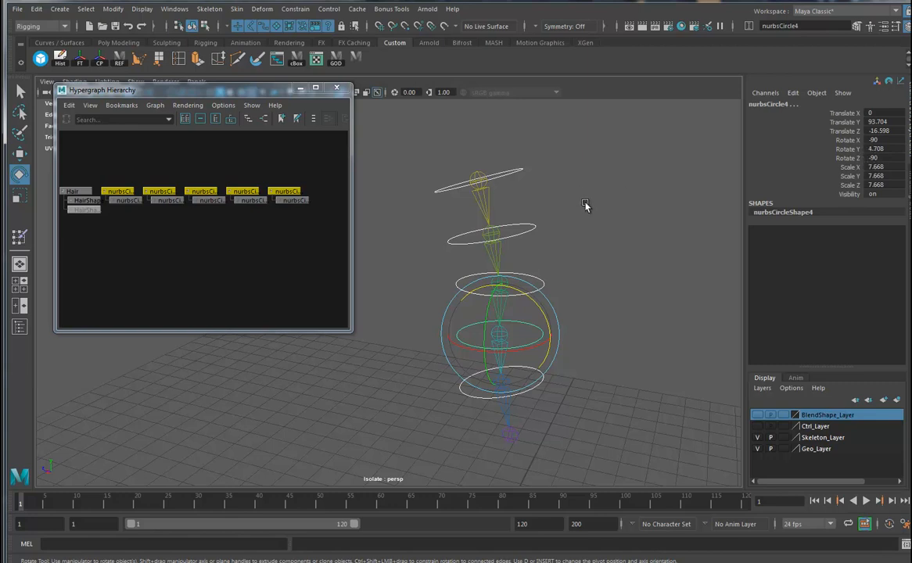
left_click_drag(848, 167, 849, 176)
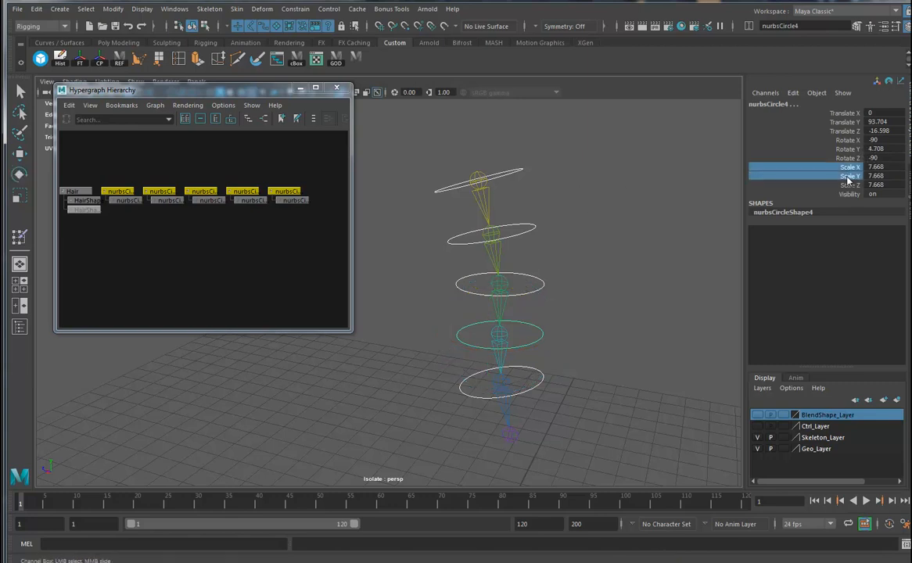
right_click(849, 177)
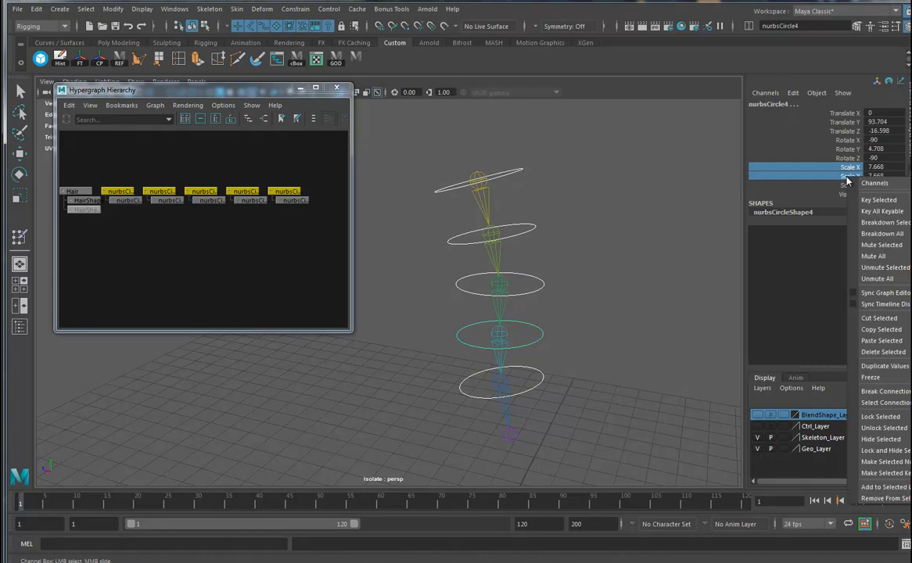
left_click(871, 377)
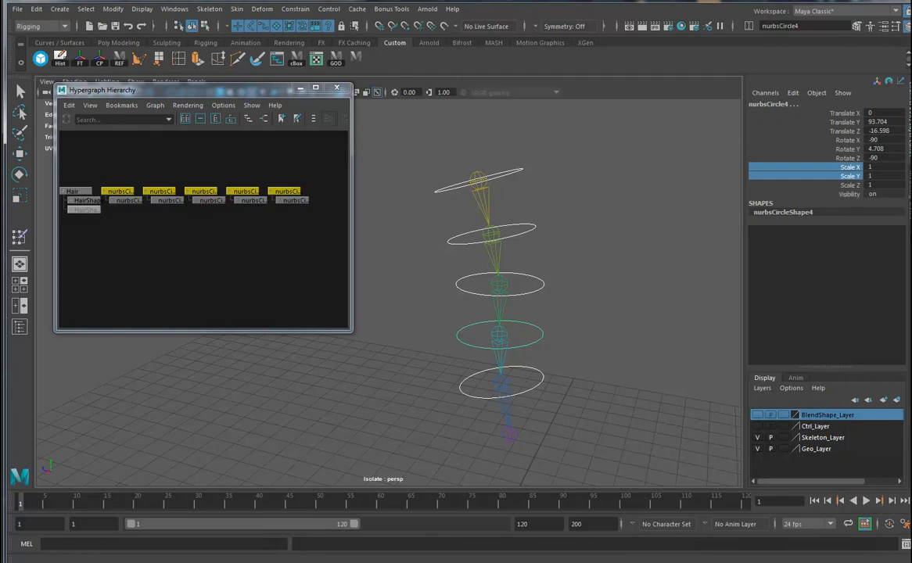
right_click(852, 177)
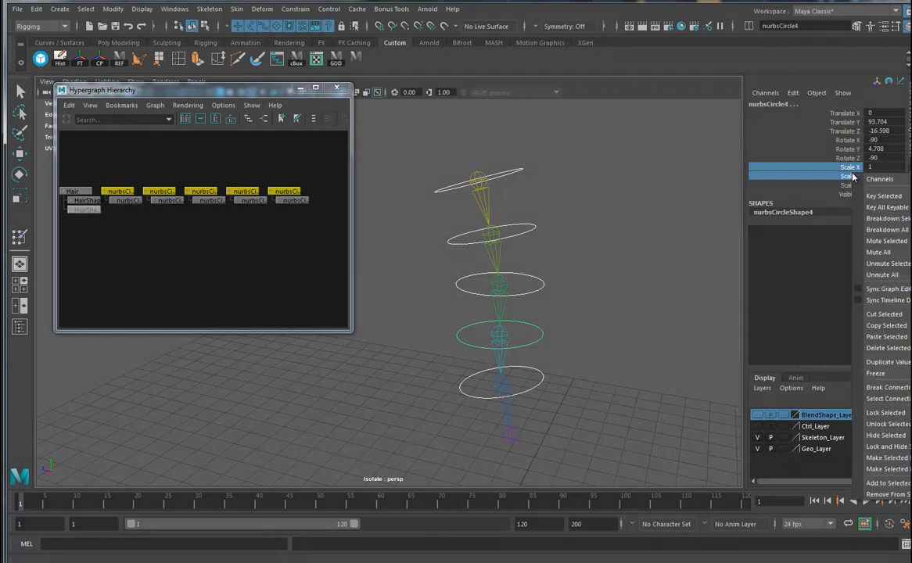
left_click(876, 373)
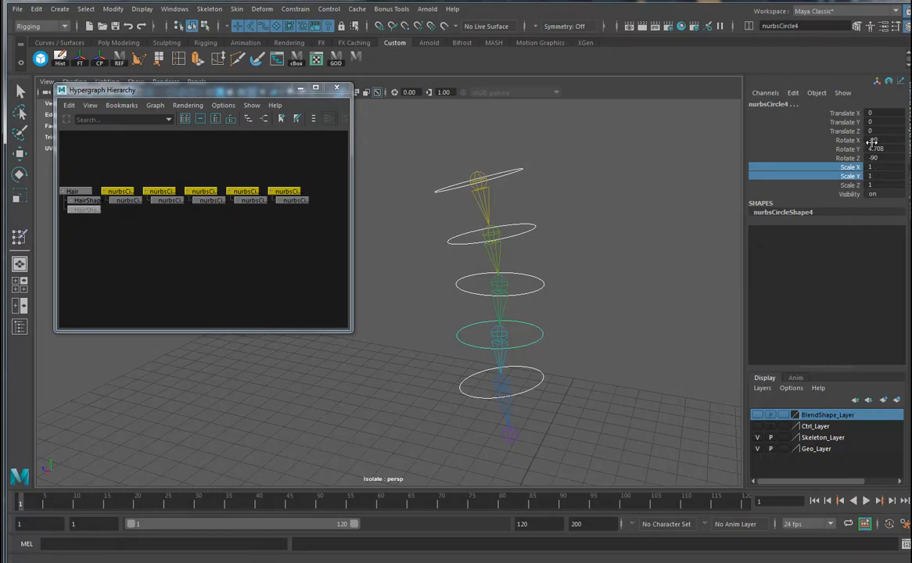
left_click_drag(543, 244, 566, 261, "alt")
middle_click_drag(567, 260, 539, 238, "alt")
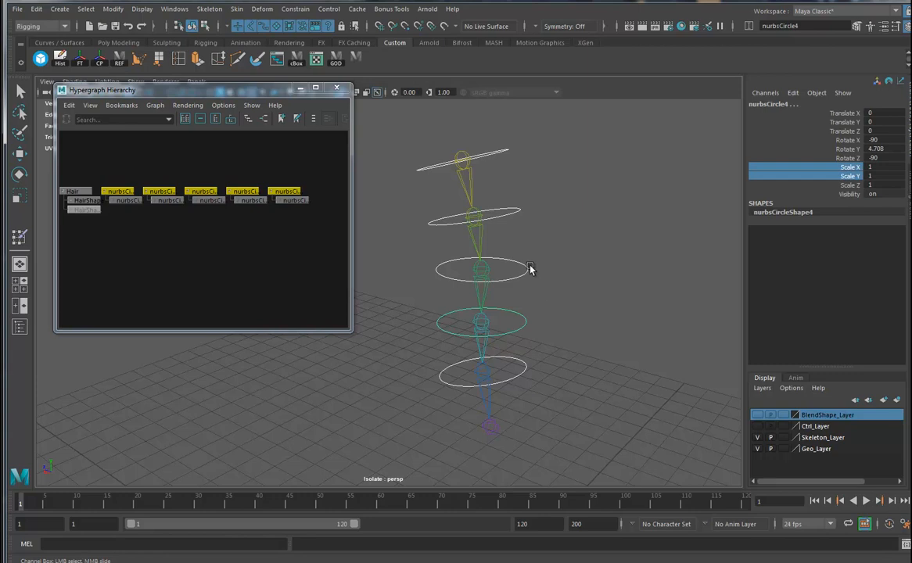
left_click(488, 154)
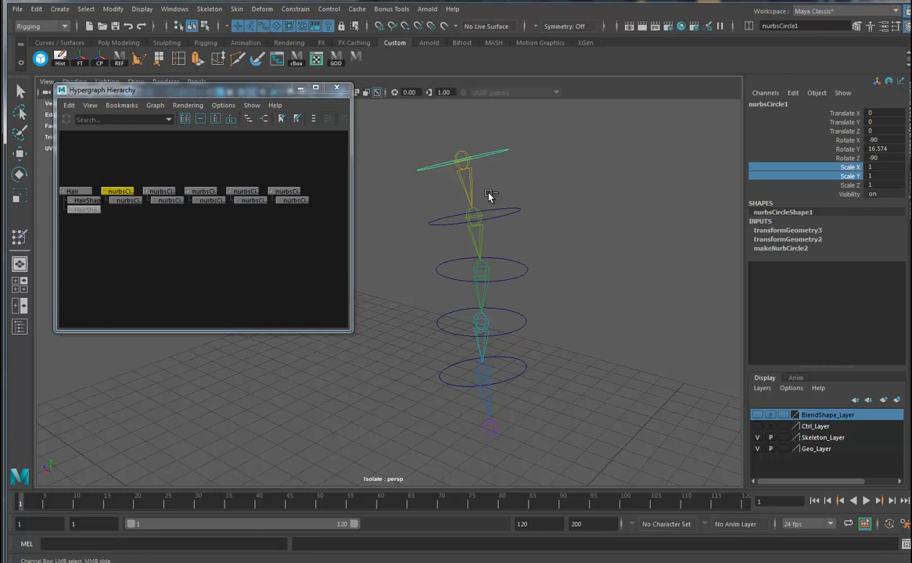
key("ctrl+d")
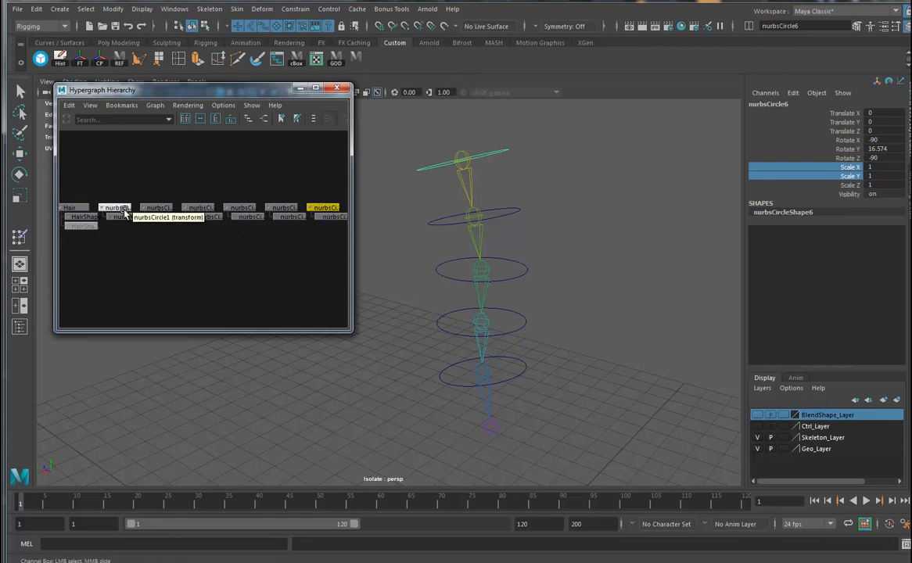
double_click(333, 209)
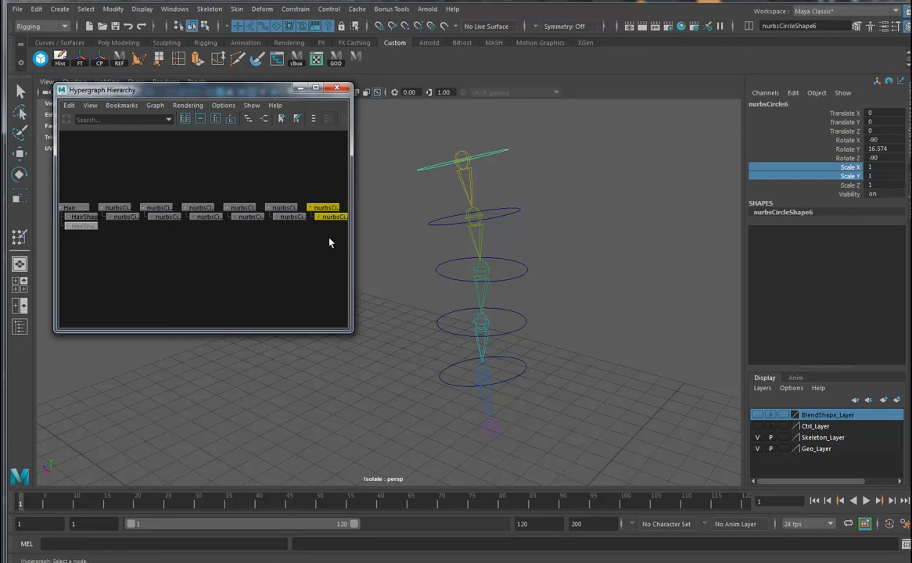
left_click(329, 243)
key("e")
- Select all five NURBS circles and rename them together as Hair_Ctrl
left_click_drag(207, 204, 280, 211)
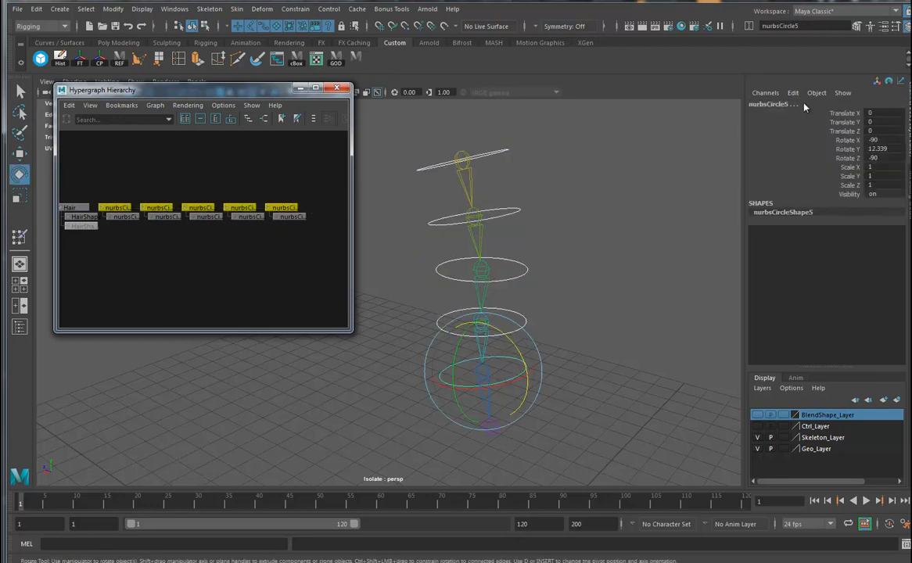
left_click(749, 26)
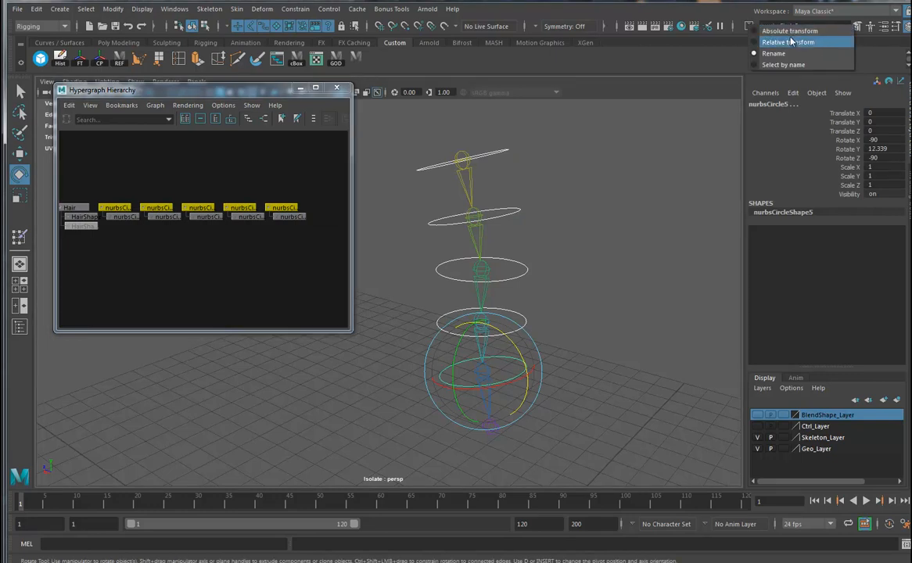
left_click(773, 54)
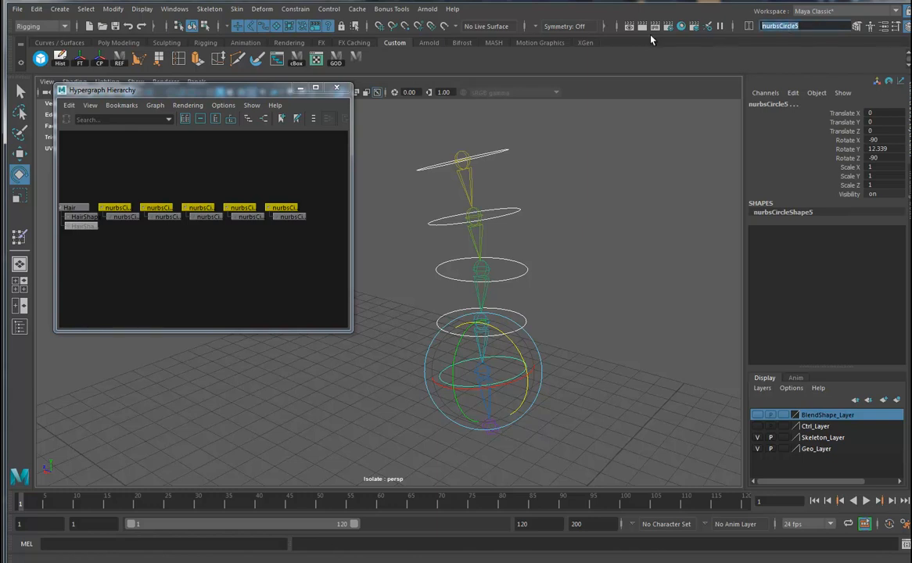
type("Hair_Ctrl")
key("Return")
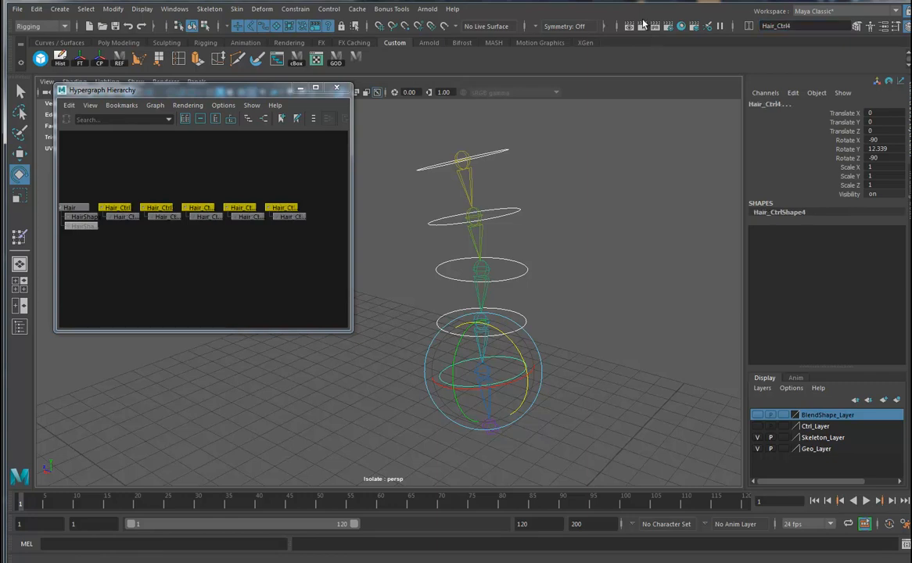
- Delete the construction history of all five Hair_Ctrl circles
left_click(115, 208)
left_click(158, 208)
left_click(199, 207)
left_click(240, 208)
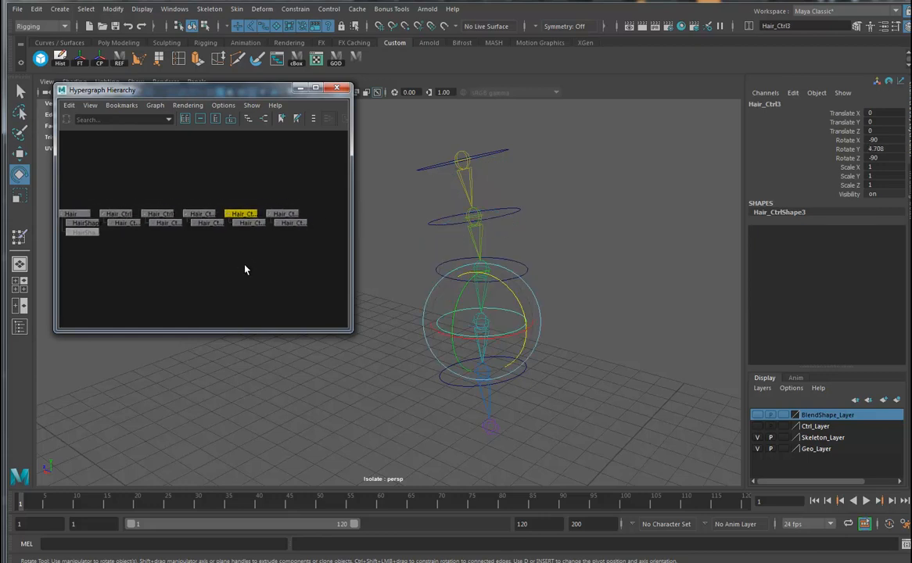
scroll(175, 248, "up", 3)
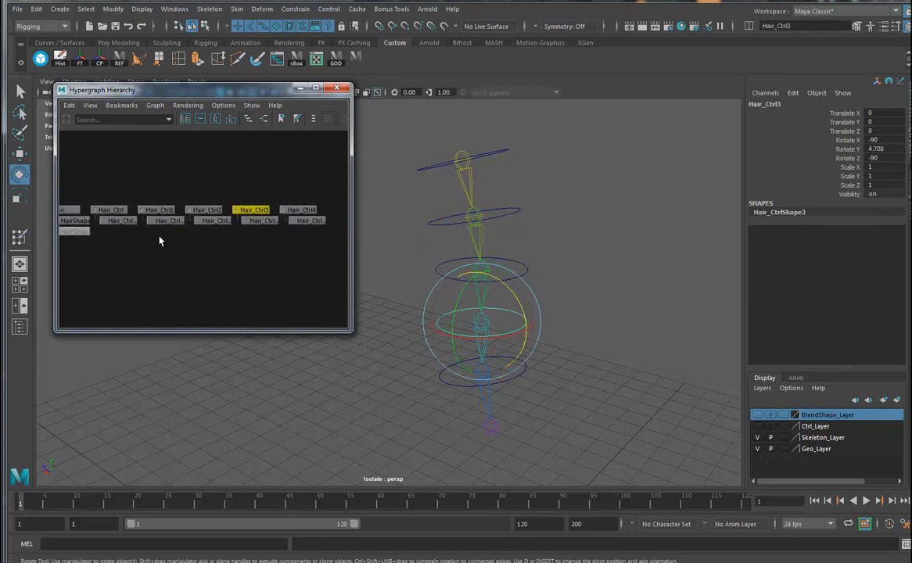
left_click(122, 209)
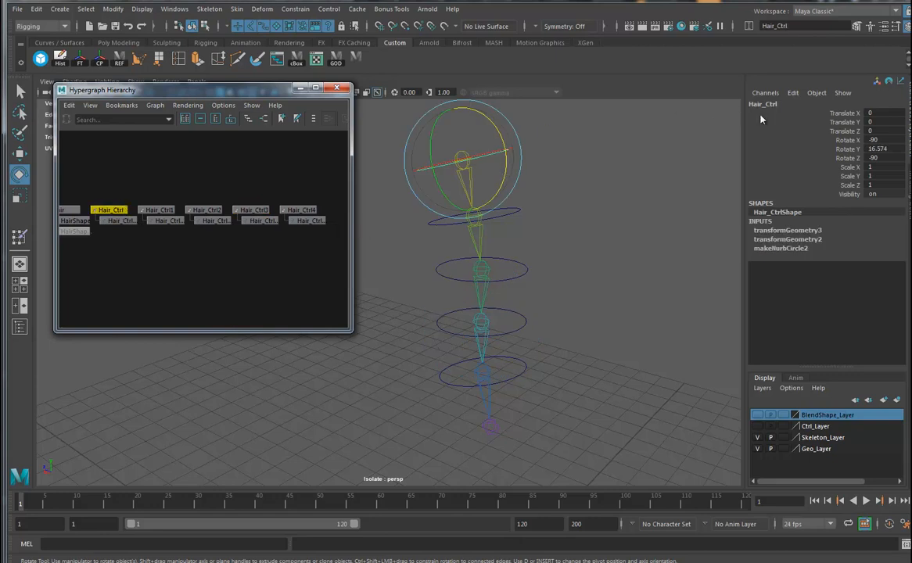
left_click_drag(104, 177, 289, 204)
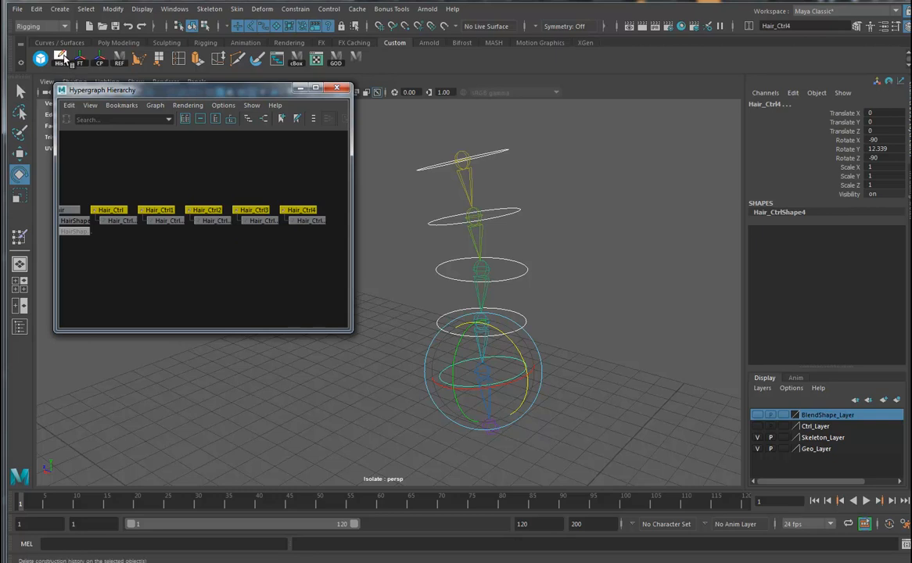
- Duplicate the topmost control, Hair_Ctrl, and parent the duplicate under the original in the Hypergraph Hierarchy
left_click_drag(120, 192, 111, 213)
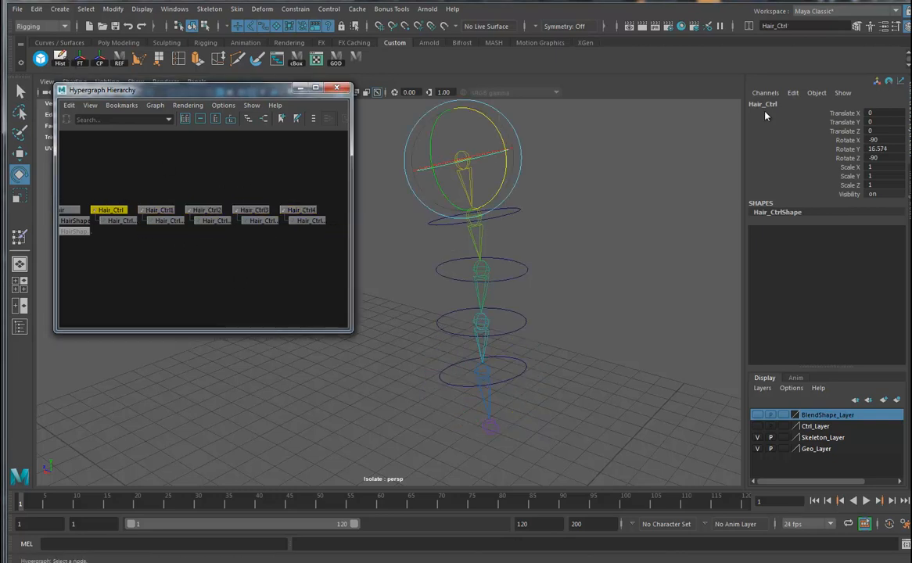
key("ctrl+d")
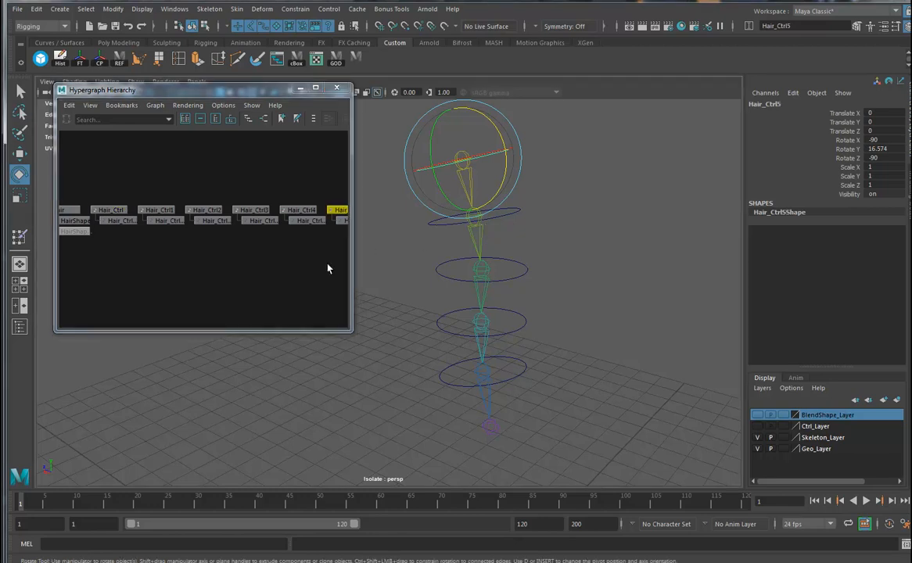
right_click_drag(305, 261, 280, 260, "alt")
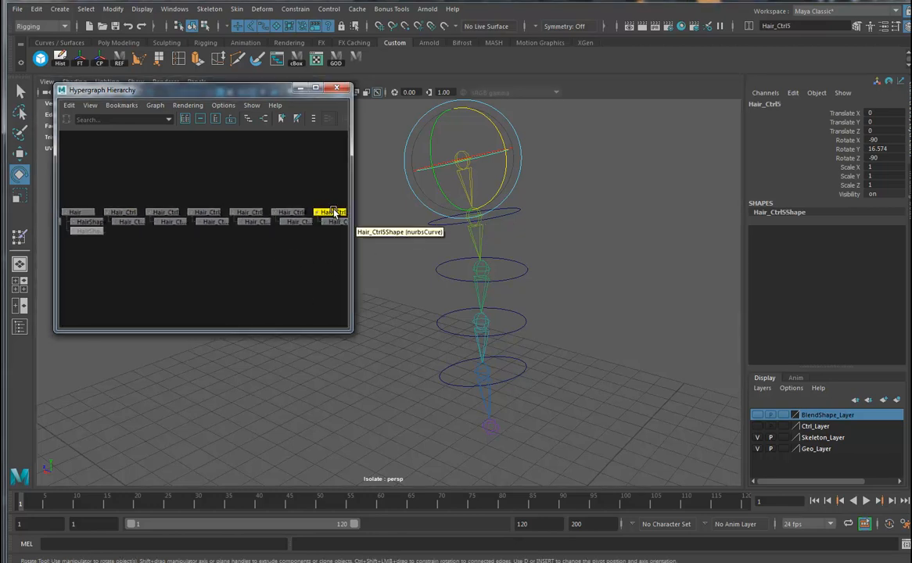
middle_click_drag(334, 212, 305, 222)
middle_click_drag(151, 217, 126, 227)
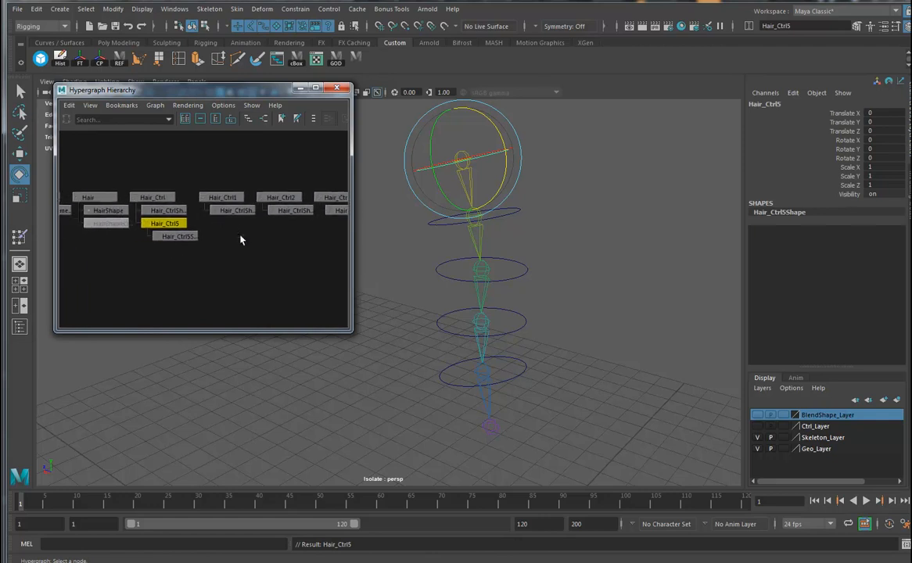
- Delete the shape node Hair_CtrlShape of the parent Hair_Ctrl, keeping its transform as a group above the duplicate
left_click(166, 211)
right_click_drag(153, 228, 244, 262, "alt")
middle_click_drag(243, 262, 278, 269, "alt")
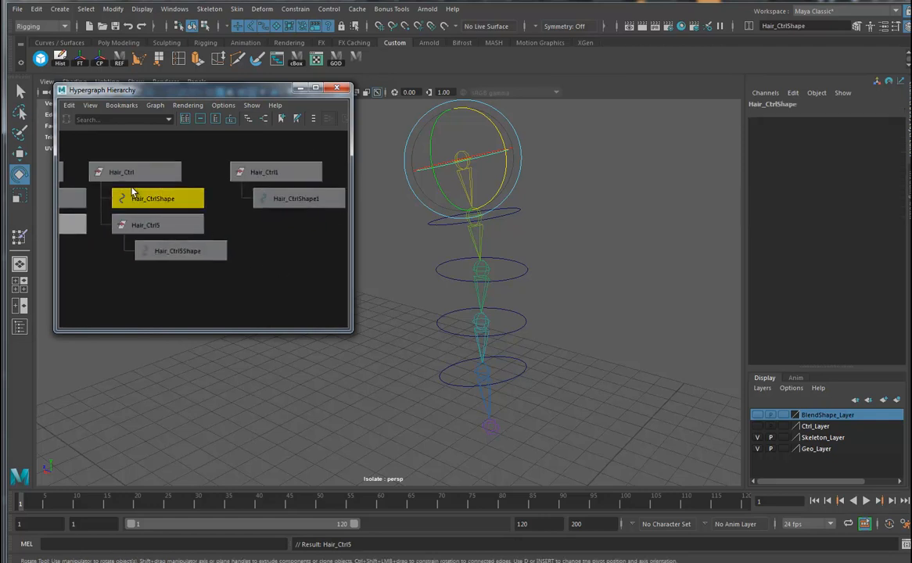
left_click(223, 105)
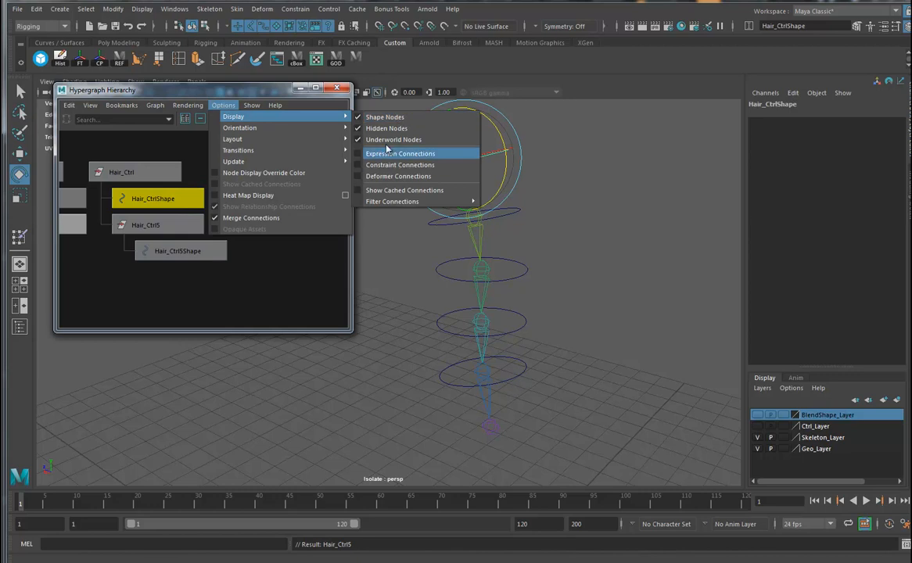
left_click(219, 98)
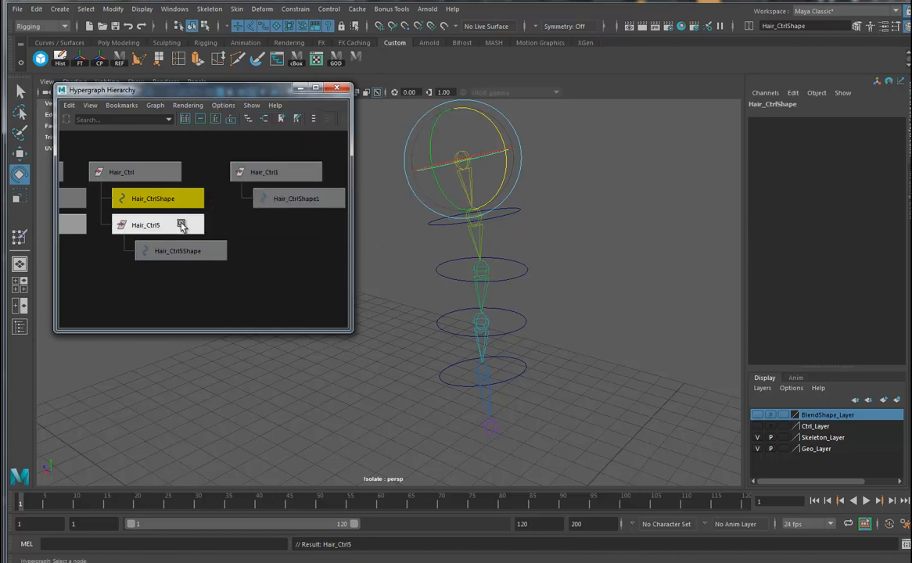
key("Delete")
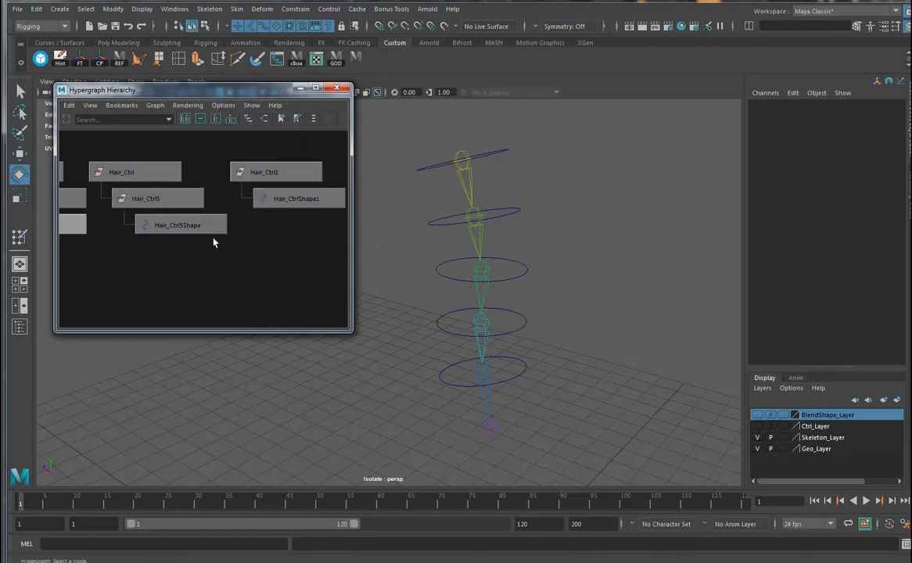
- Rename the shapeless parent Hair1_Ctrl_DirtyGrp and its child control Hair1_Ctrl
left_click(146, 173)
left_click(787, 104)
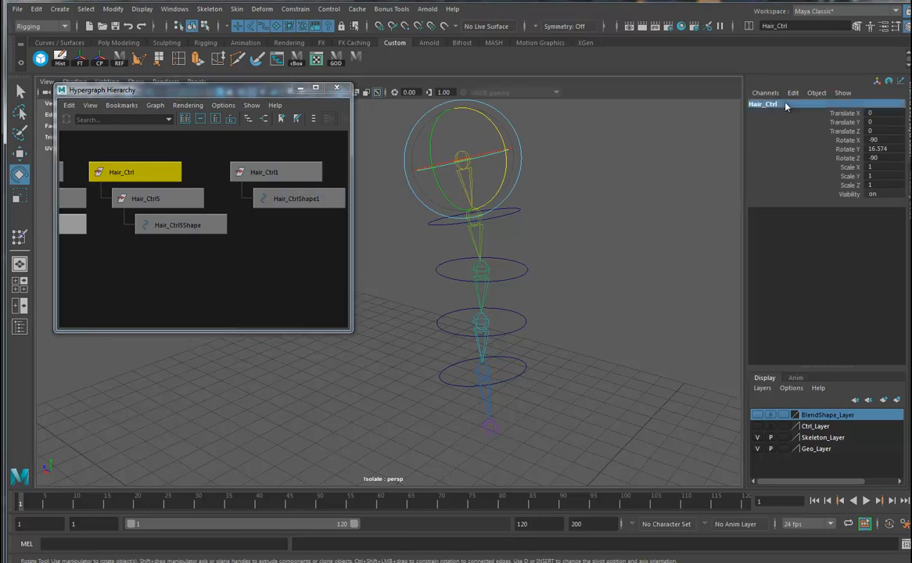
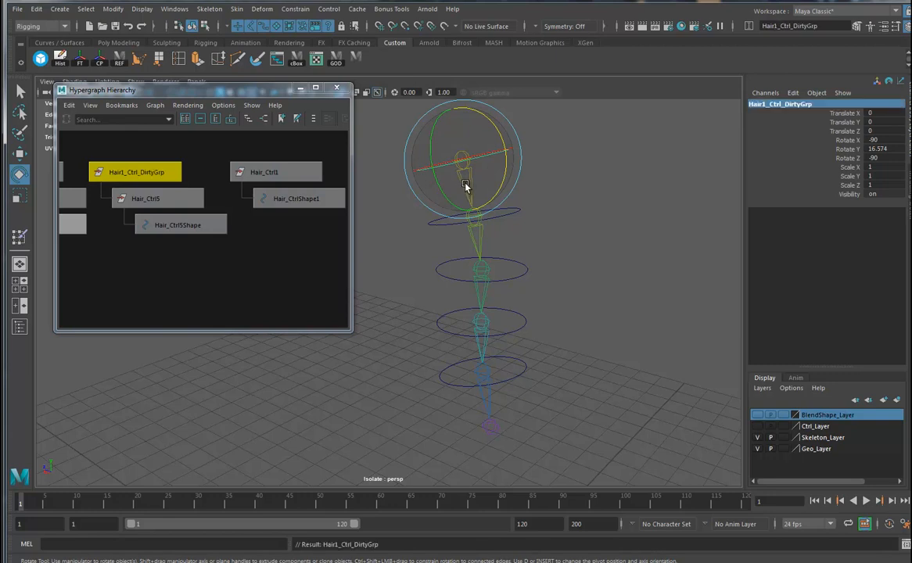
left_click(147, 198)
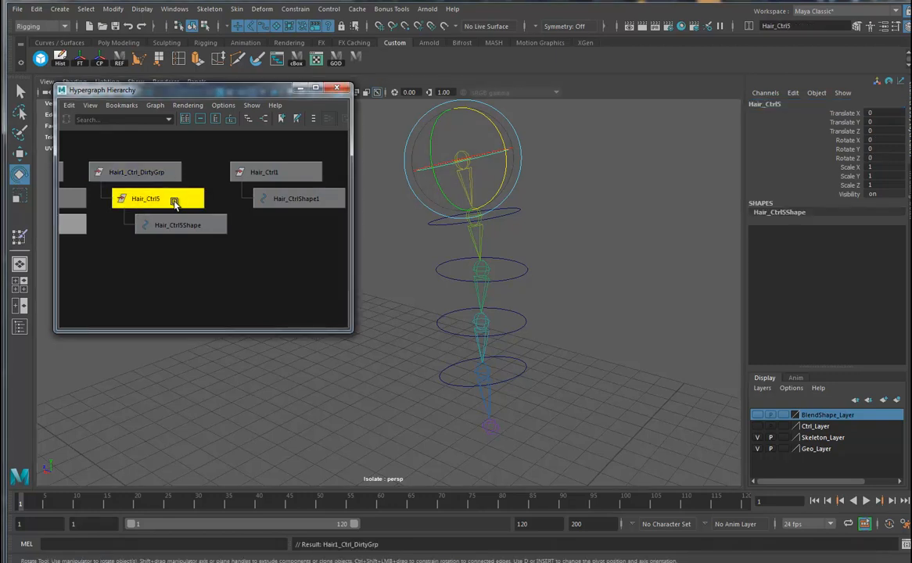
left_click(780, 107)
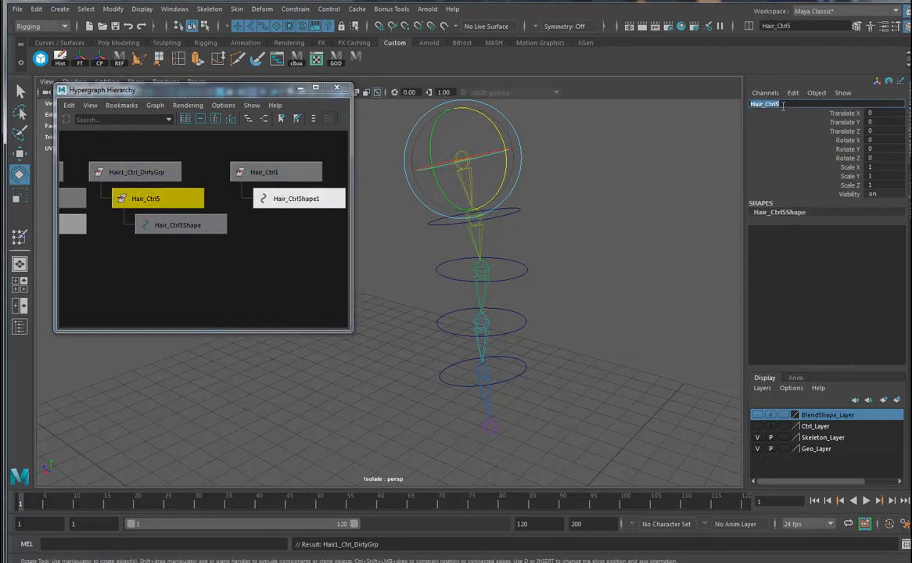
left_click(764, 105)
key("Return")
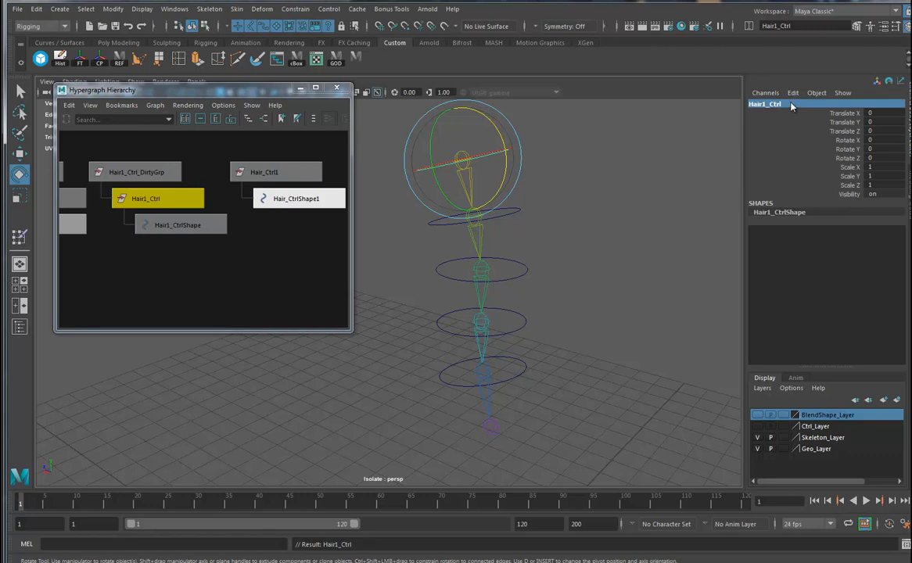
- Orient constrain the top hair joint, Hair_JNT2, to the Hair1_Ctrl circle
middle_click_drag(501, 242, 513, 273, "alt")
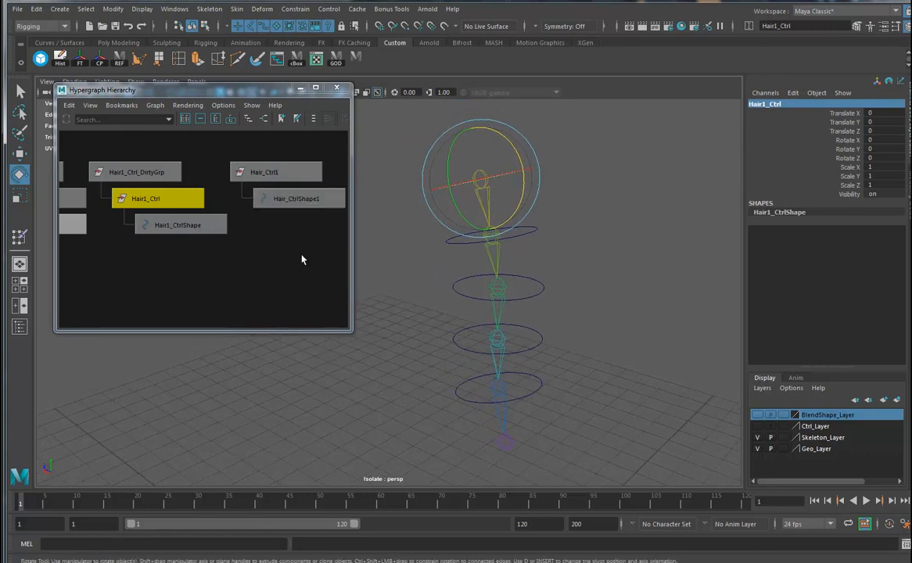
scroll(304, 260, "down", 1)
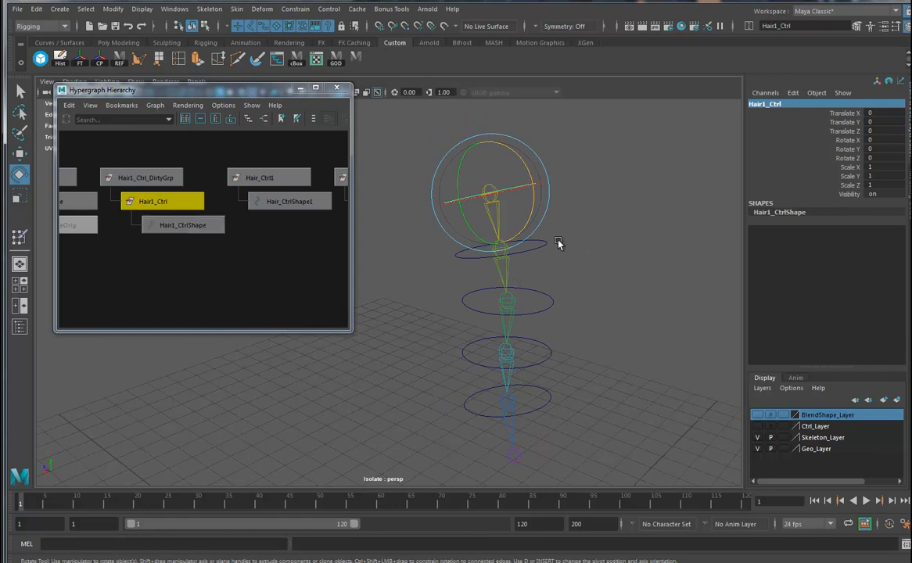
left_click(540, 228)
left_click(530, 196)
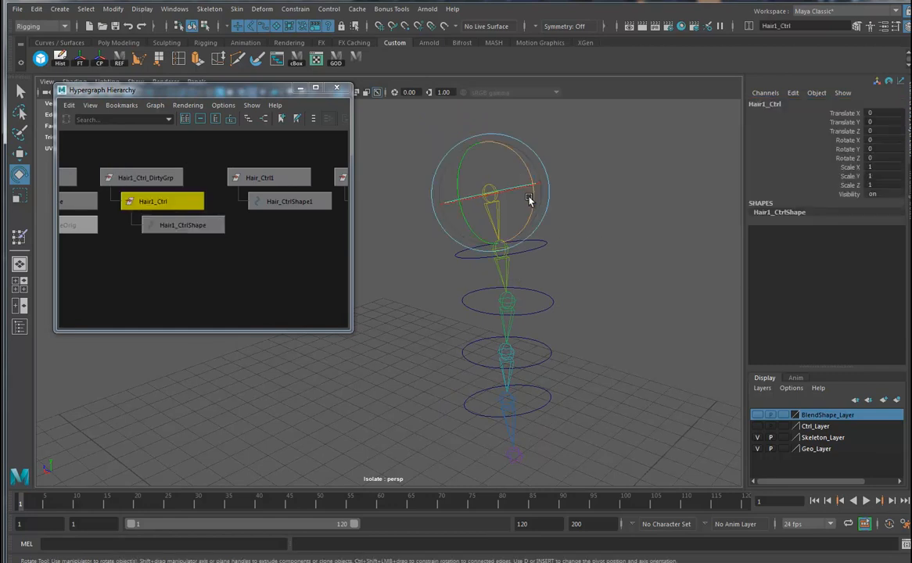
left_click(495, 206)
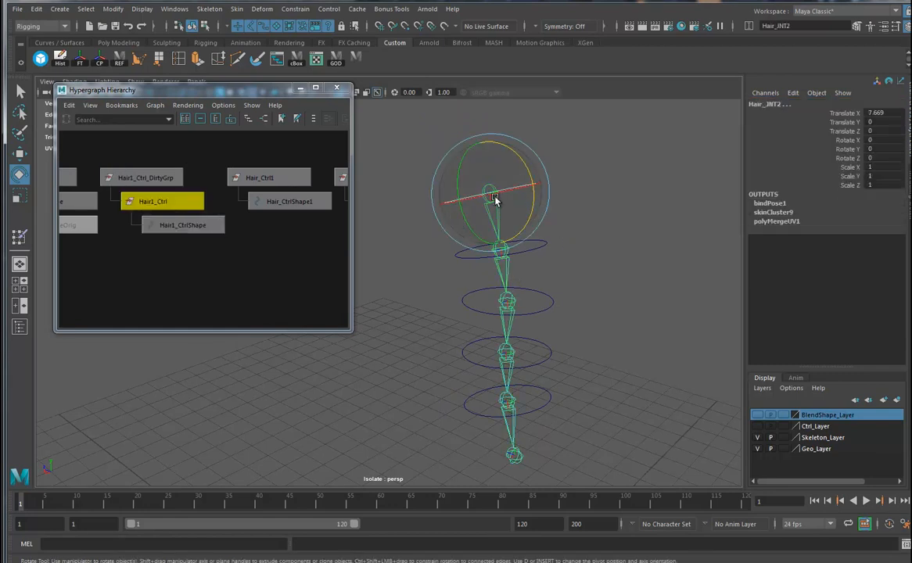
left_click(295, 11)
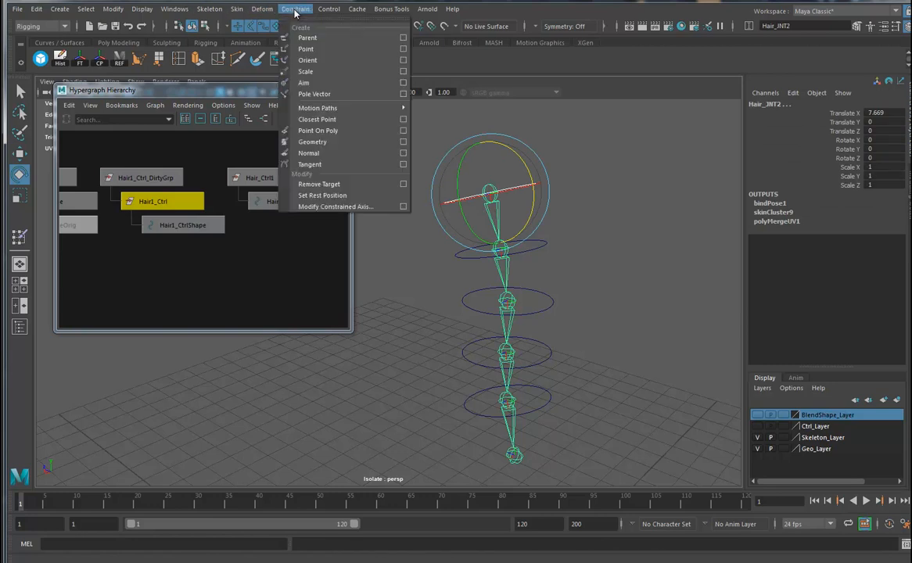
left_click(313, 62)
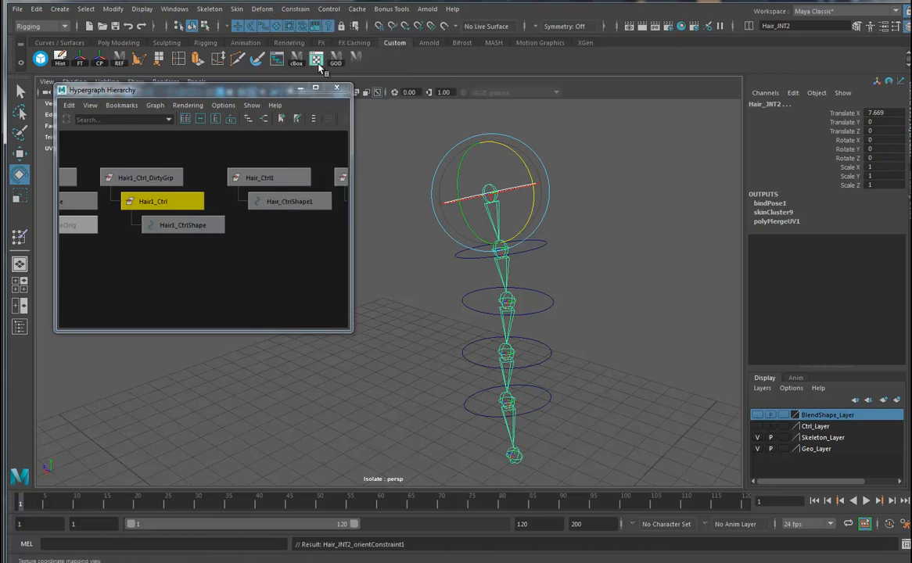
left_click_drag(544, 271, 610, 282, "alt")
- Duplicate the second circle control, Hair_Ctrl1
middle_click_drag(282, 280, 200, 265, "alt")
left_click(188, 218)
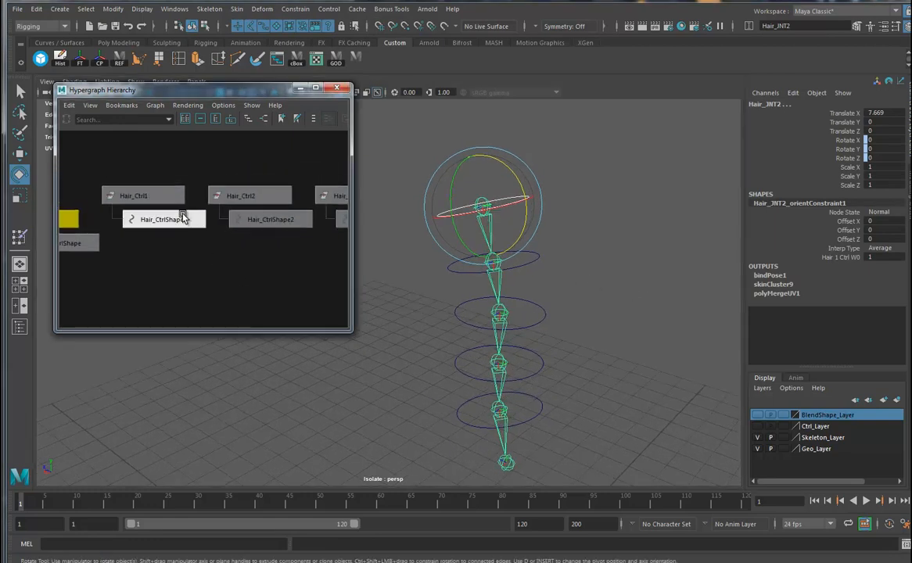
left_click(149, 197)
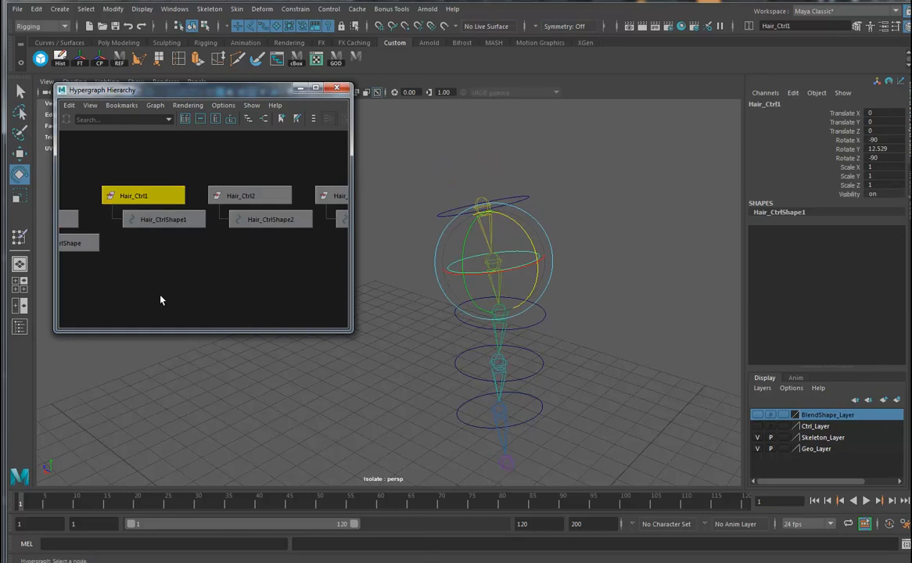
right_click_drag(260, 281, 172, 256, "alt")
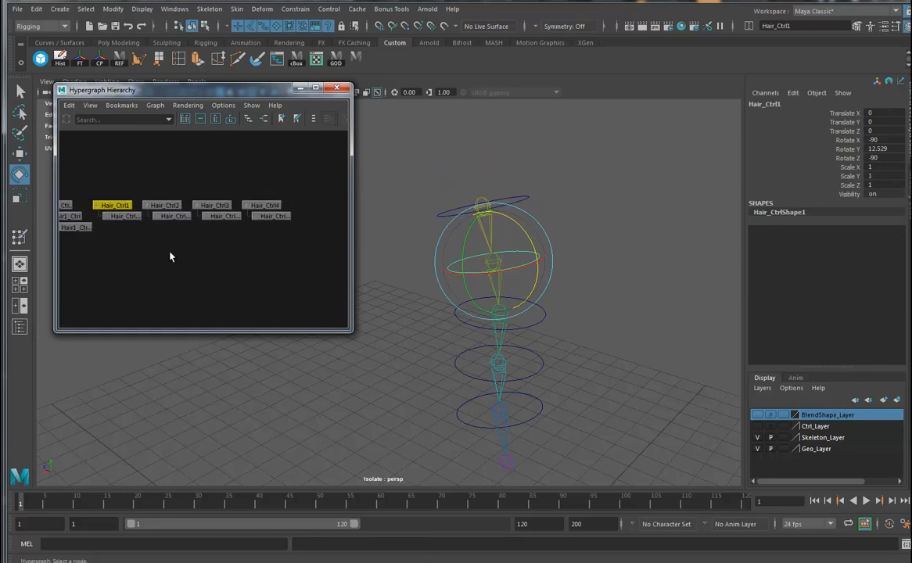
key("ctrl+d")
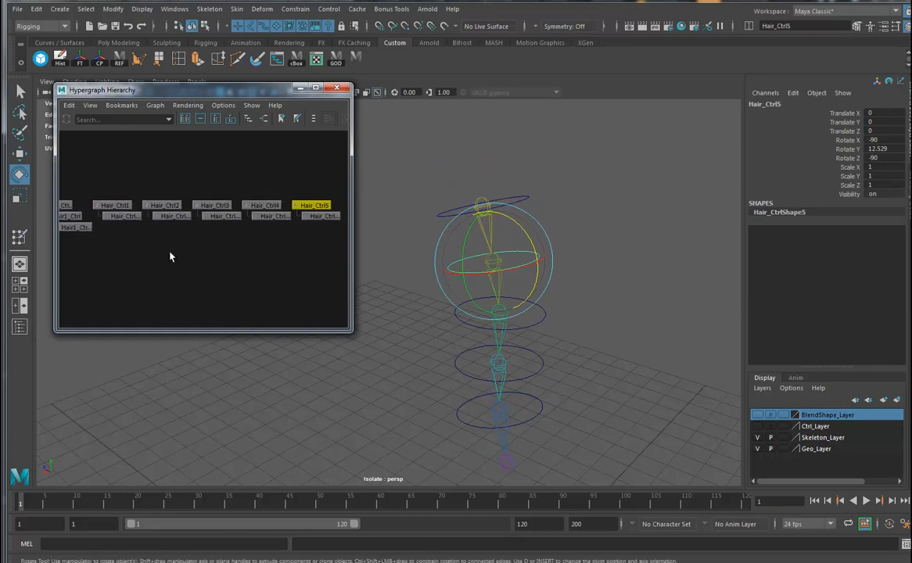
- Parent the duplicate Hair_Ctrl5 under Hair_Ctrl1 and delete the parent's shape node Hair_CtrlShape1
middle_click_drag(130, 225, 115, 205)
left_click(123, 216)
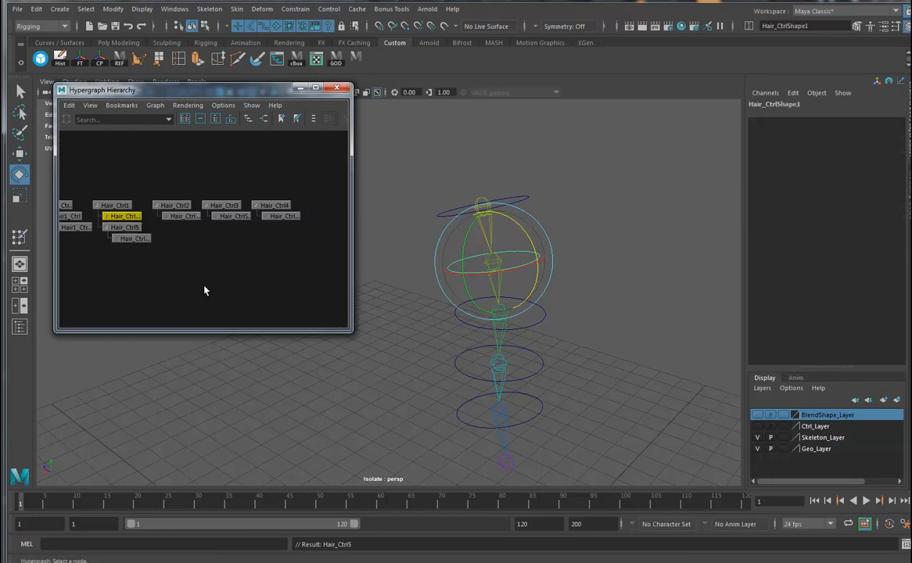
key("Delete")
- Rename the shapeless parent Hair_Ctrl1 to Hair2_Ctrl_Dirty_Grp and its child control to Hair2_Ctrl
right_click_drag(141, 267, 260, 258, "alt")
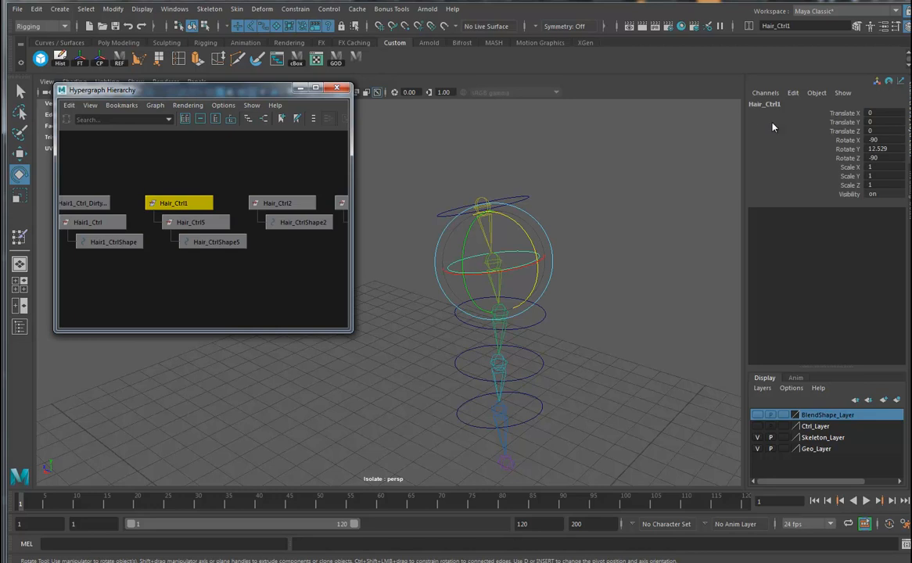
left_click(764, 105)
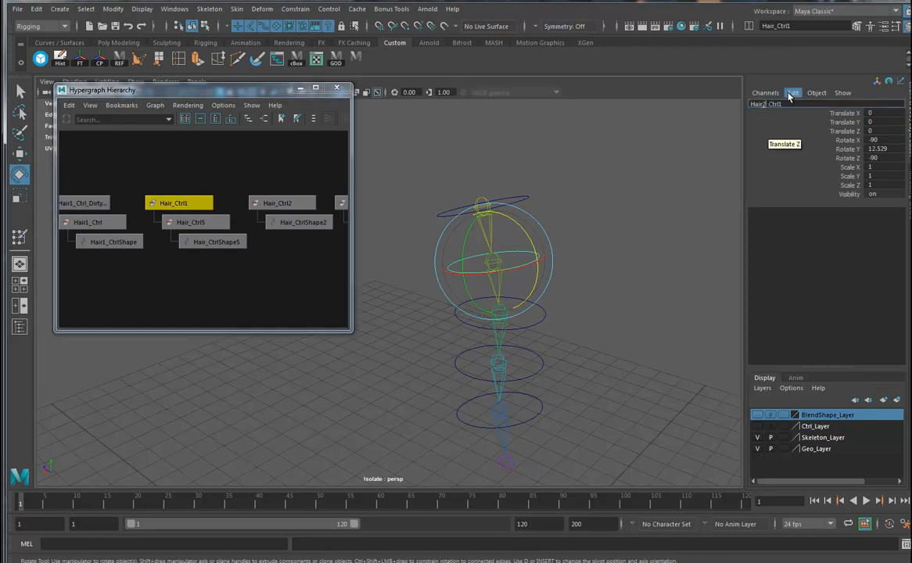
type("2")
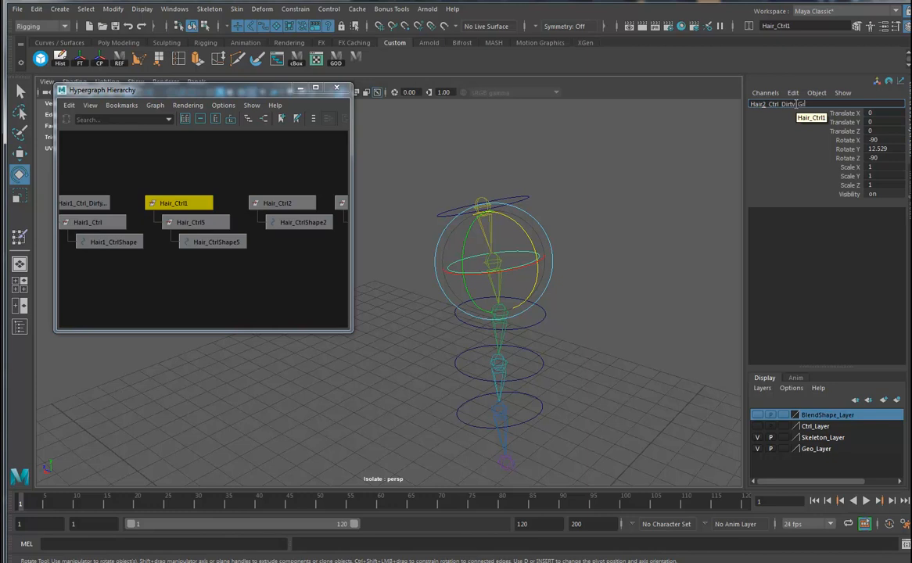
type("_Dirty_Grp")
key("Return")
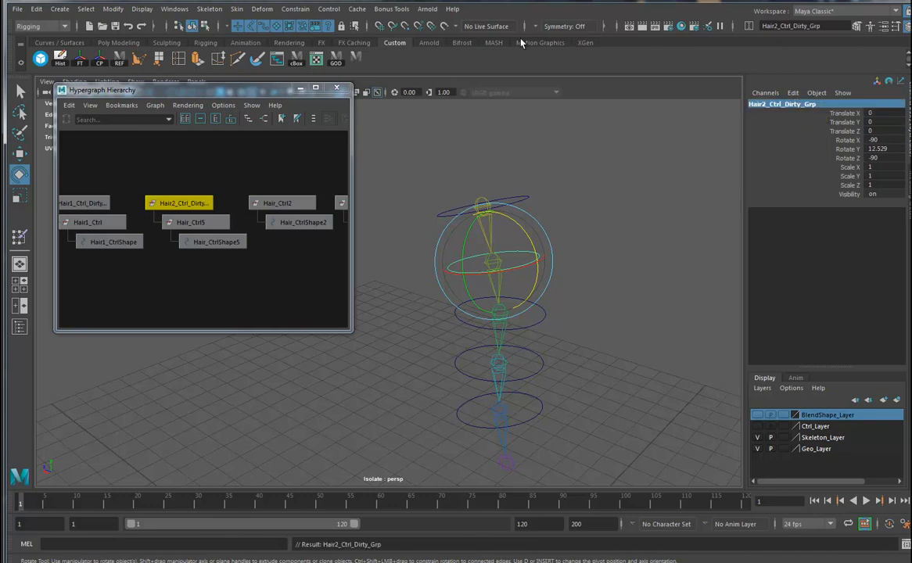
left_click(196, 223)
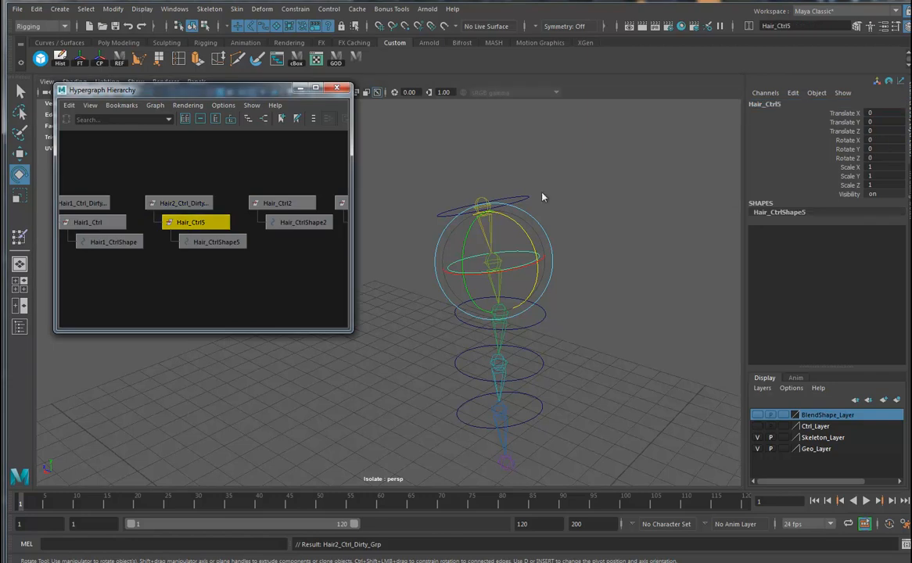
left_click(763, 104)
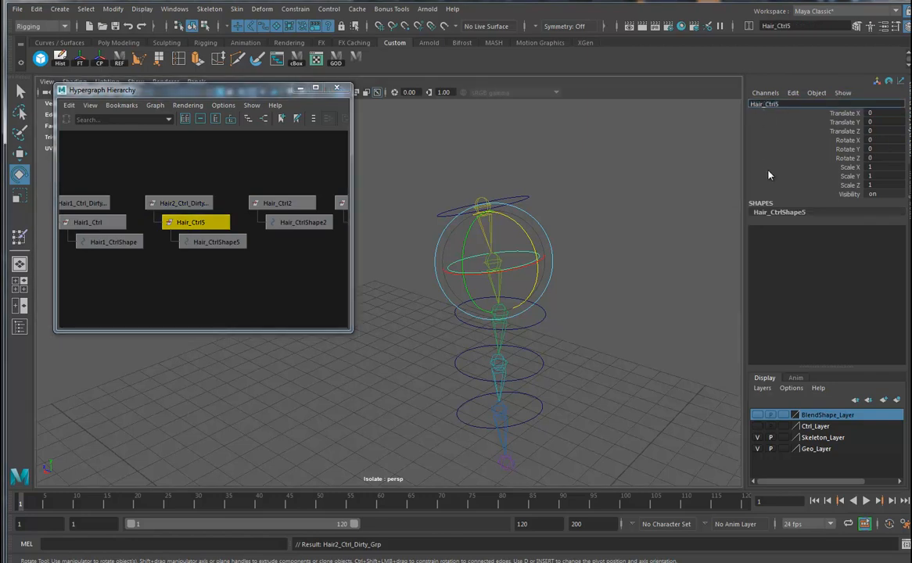
type("2")
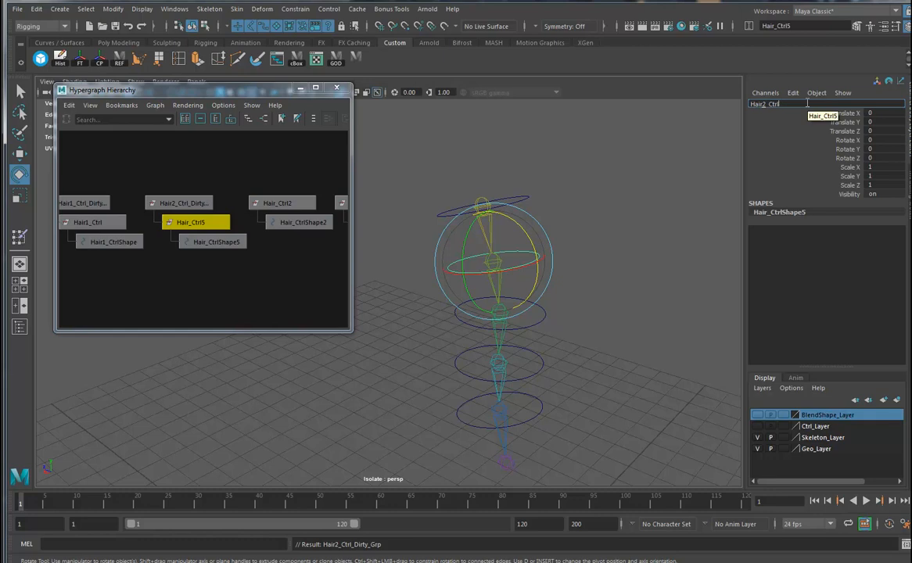
key("Return")
- Orient constrain the second hair joint, Hair_JNT3, to the Hair2_Ctrl circle
middle_click_drag(577, 347, 554, 271, "alt")
left_click_drag(552, 221, 427, 240)
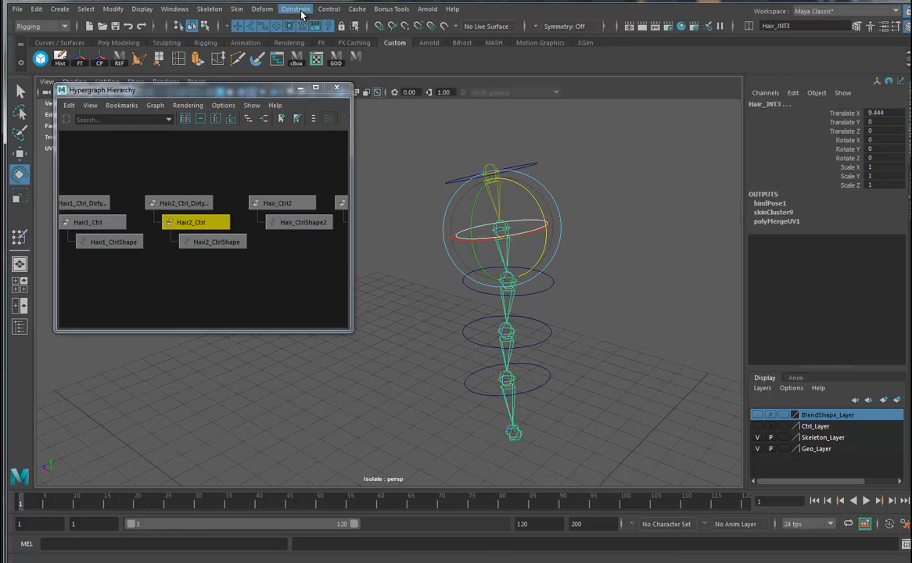
left_click(301, 11)
left_click(289, 61)
- Duplicate the third circle control, Hair_Ctrl2
left_click_drag(519, 346, 560, 282, "alt")
left_click(541, 280)
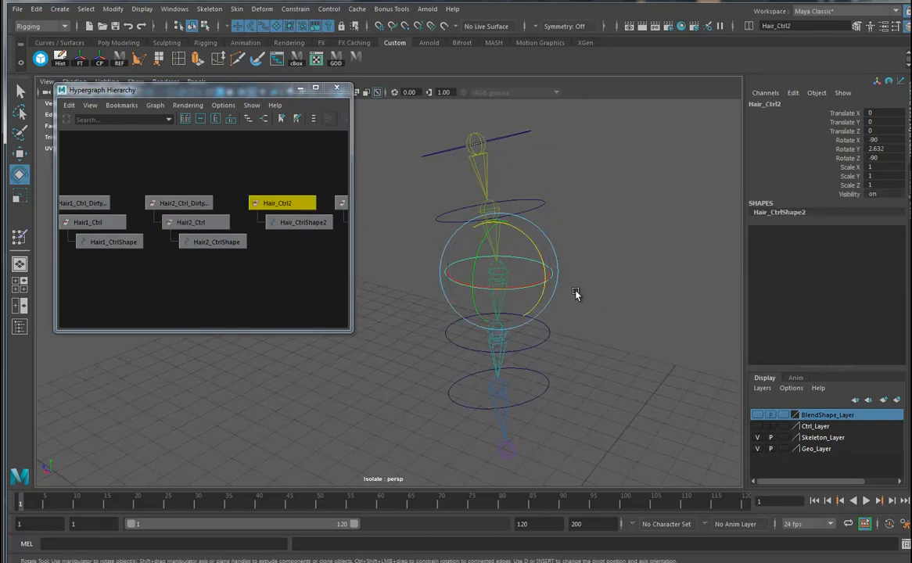
middle_click_drag(316, 274, 169, 270, "alt")
scroll(208, 277, "down", 3)
middle_click_drag(246, 273, 211, 272, "alt")
key("ctrl+d")
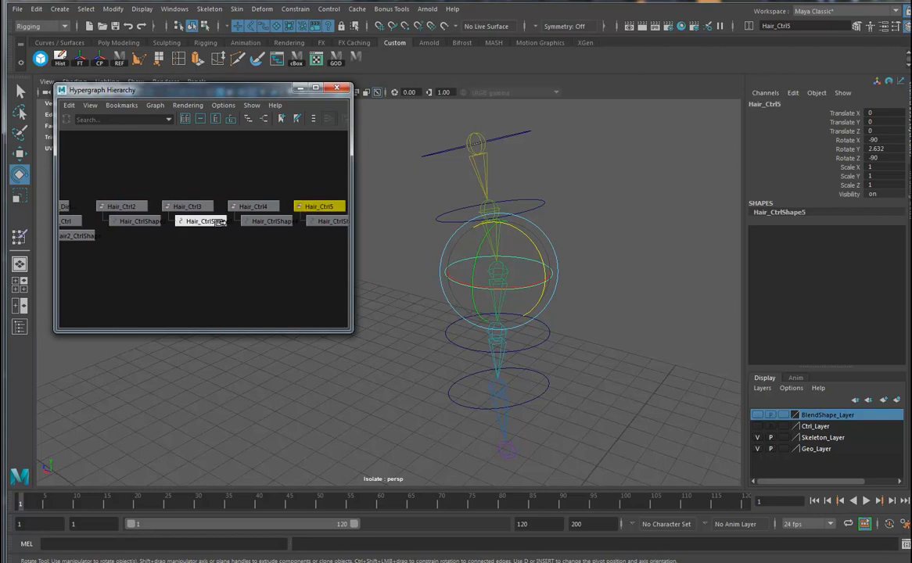
- Parent the duplicate Hair_Ctrl5 under Hair_Ctrl2 and delete the parent's own shape node
middle_click_drag(317, 208, 318, 211)
middle_click_drag(126, 211, 125, 210)
left_click(72, 182)
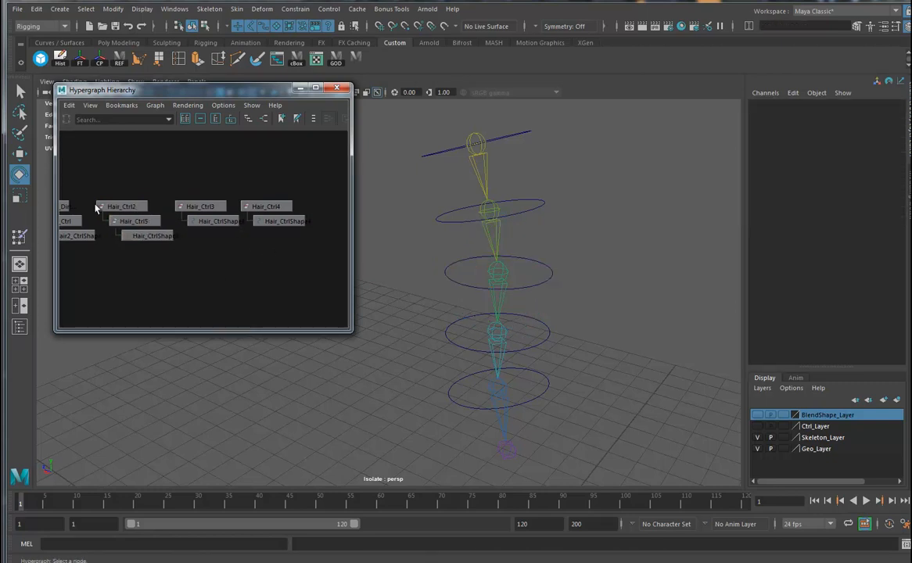
- Rename the shapeless parent Hair_Ctrl2 to Hair3_Ctrl_Dirty_Grp and its child control to Hair3_Ctrl
left_click(109, 207)
double_click(764, 108)
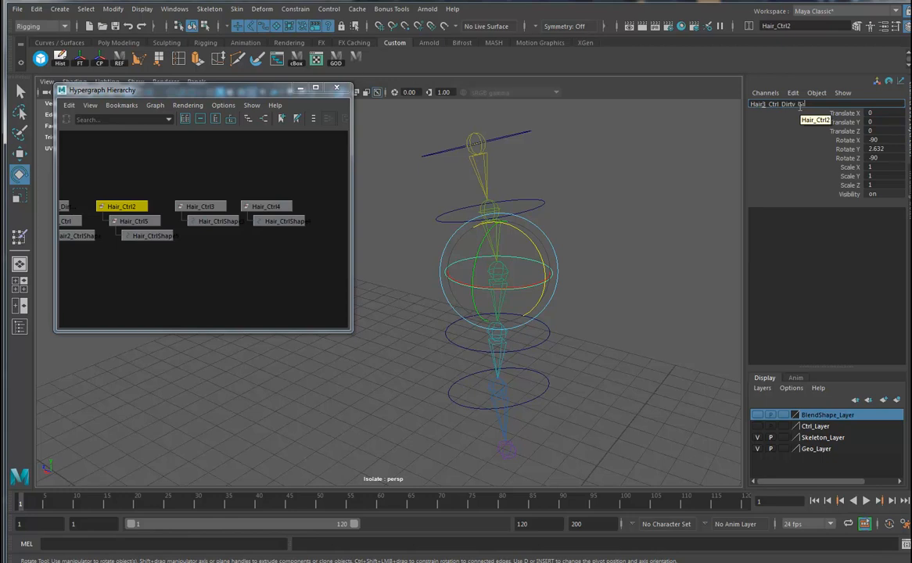
key("Return")
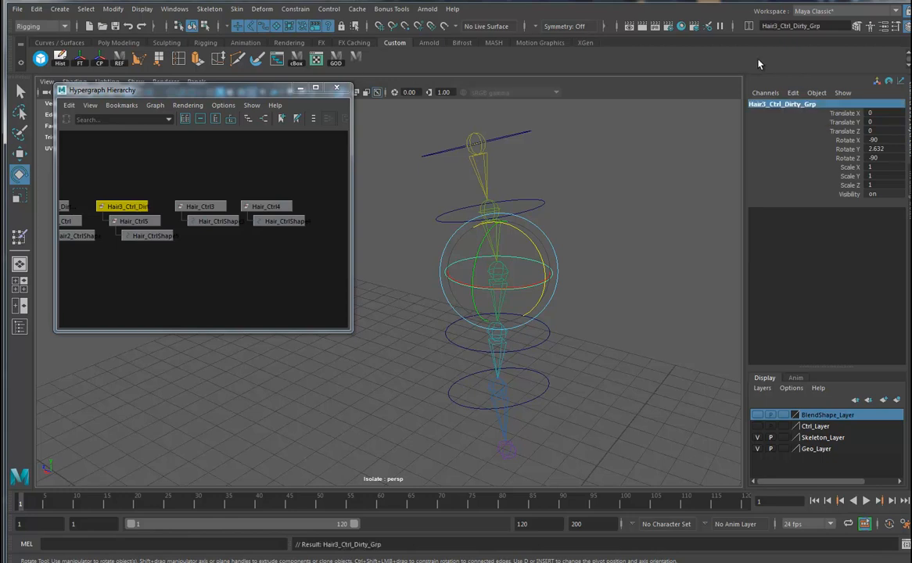
left_click(135, 222)
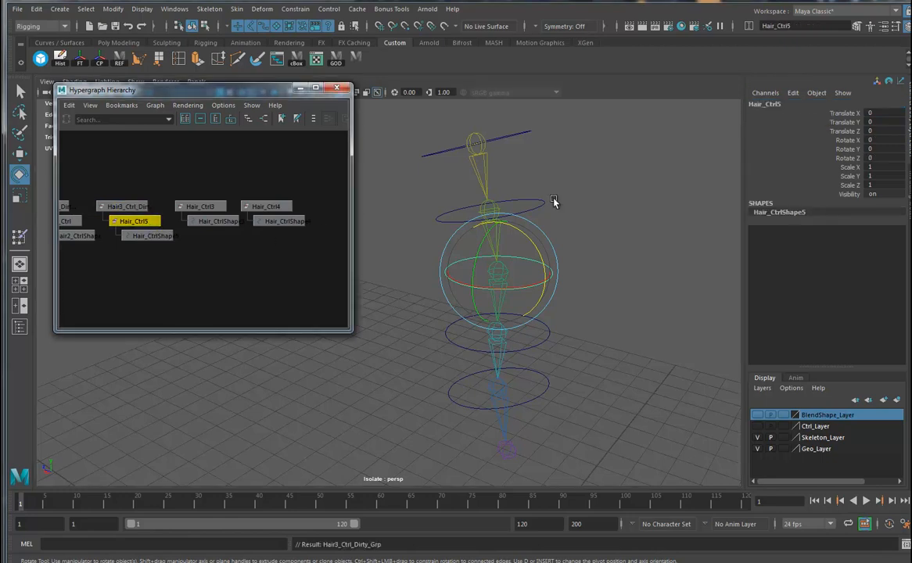
double_click(761, 105)
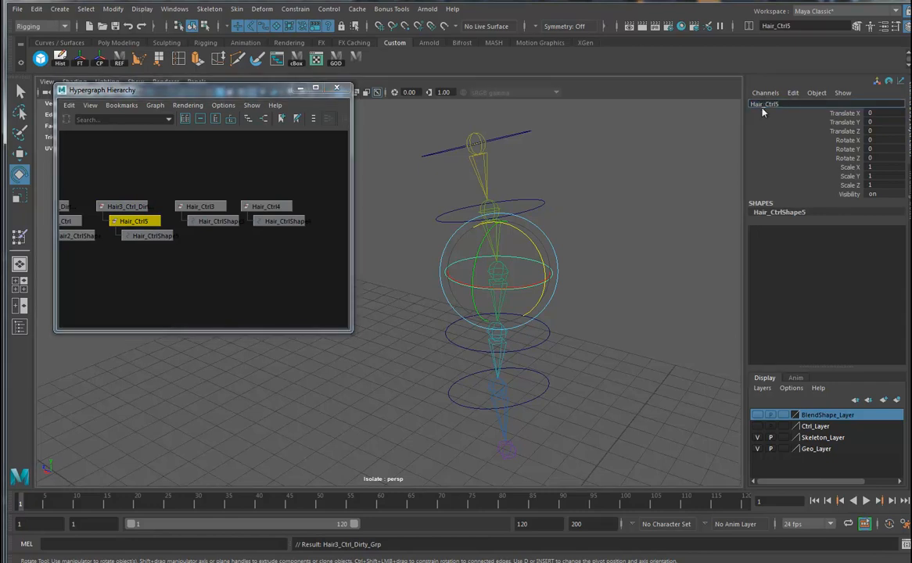
type("3")
key("Return")
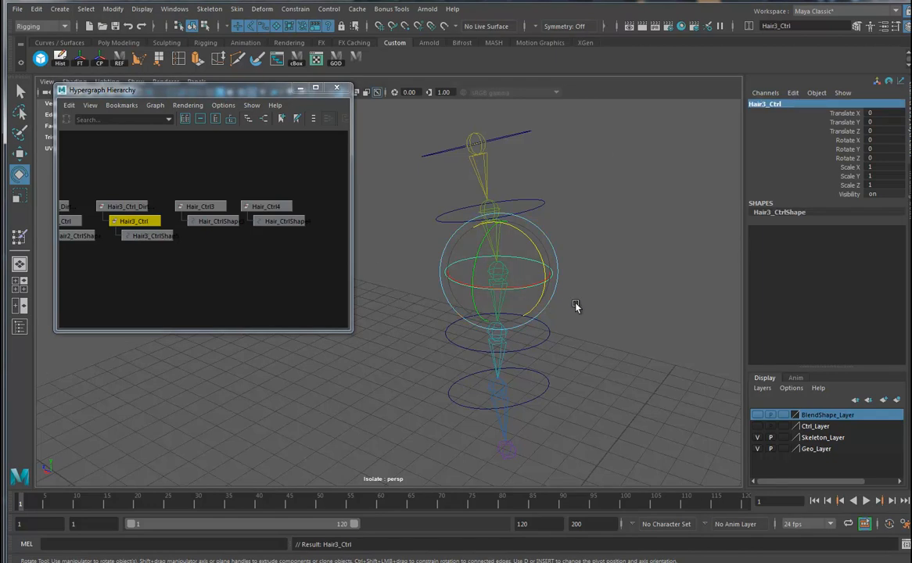
- Orient constrain the third hair joint, Hair_JNT4, to the Hair3_Ctrl circle
left_click(498, 272)
left_click(294, 8)
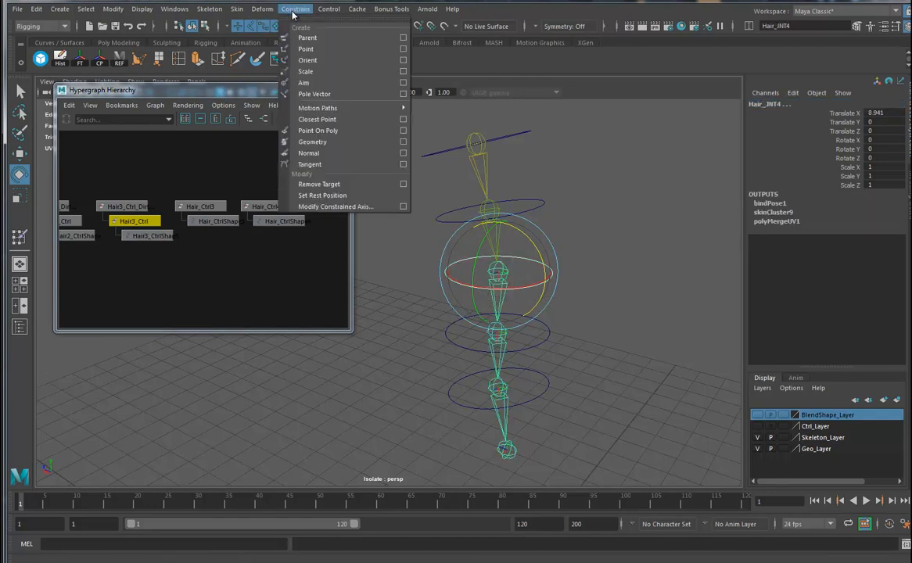
left_click(314, 62)
- Duplicate the fourth circle control, Hair_Ctrl3
middle_click_drag(534, 310, 513, 246, "alt")
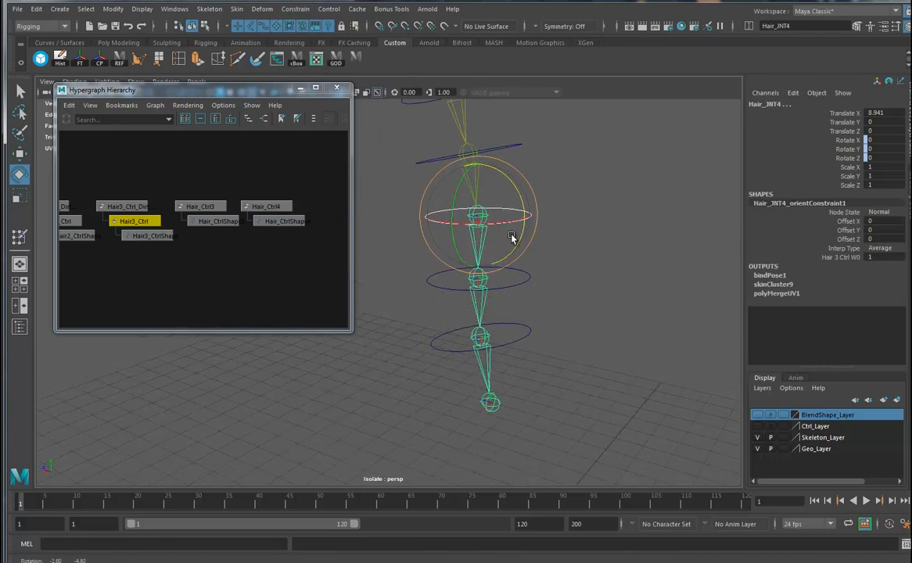
left_click(205, 206)
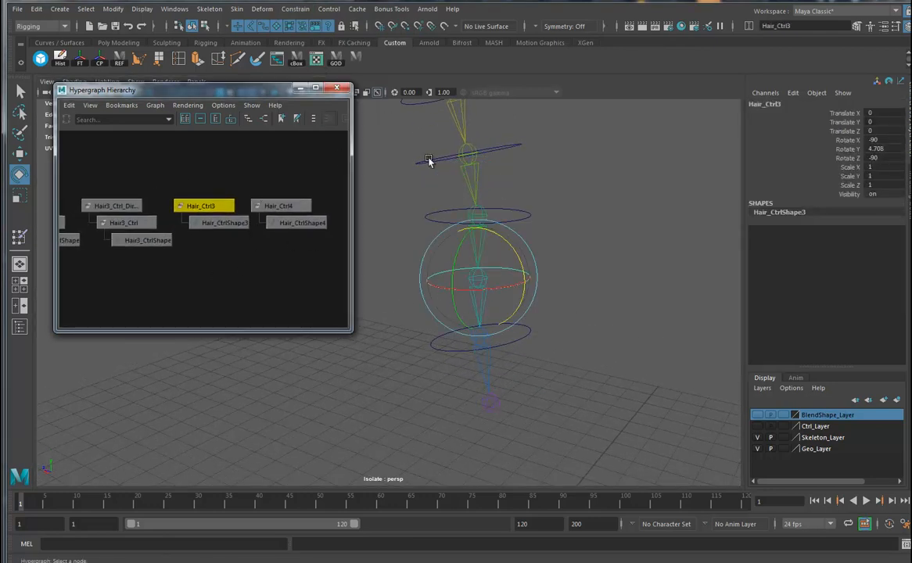
middle_click_drag(283, 290, 263, 292, "alt")
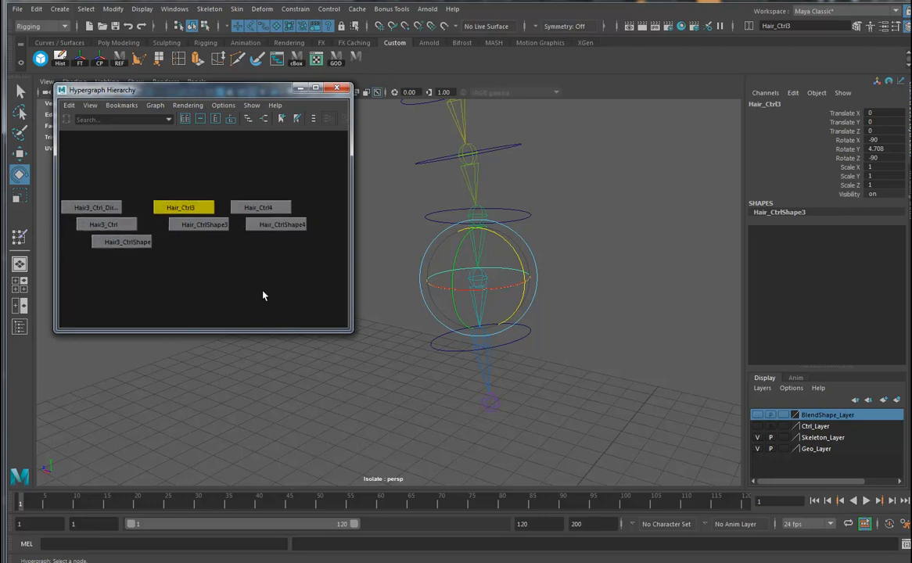
key("ctrl+d")
- Parent the duplicate Hair_Ctrl5 under Hair_Ctrl3 and delete the parent's shape node Hair_CtrlShape3
middle_click_drag(317, 207, 178, 208)
left_click(198, 226)
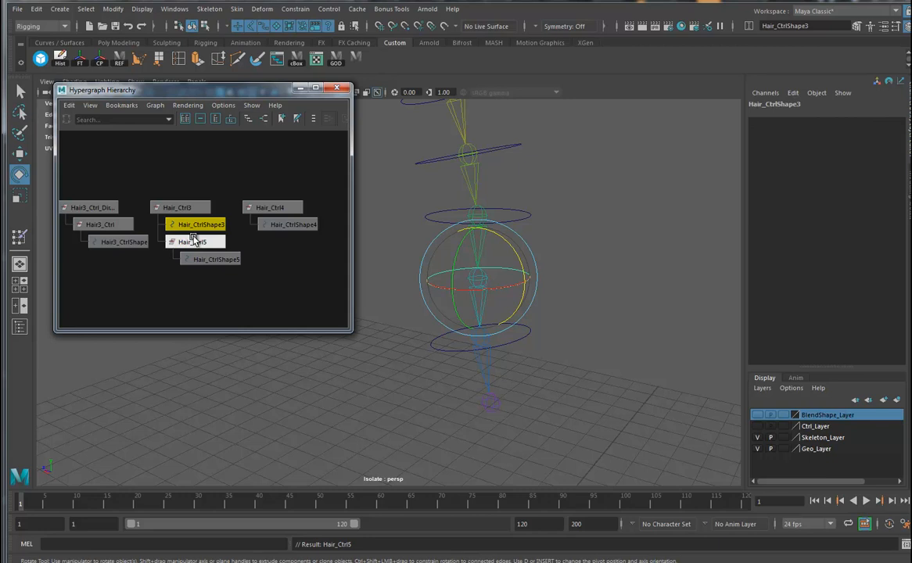
key("Delete")
- Rename the shapeless parent Hair_Ctrl3 to Hair4_Ctrl_Dirty_Grp and its child control to Hair4_Ctrl
left_click(178, 207)
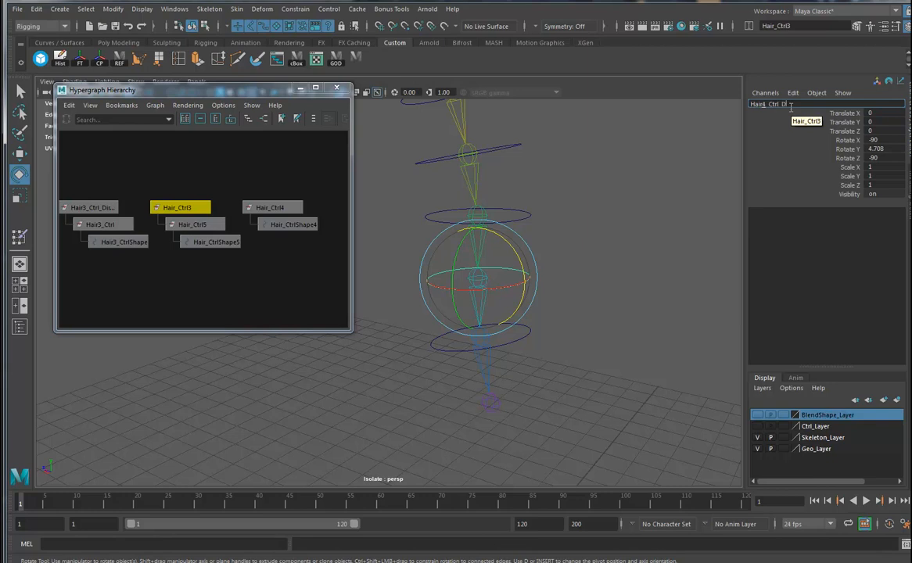
type("_Grp")
key("Return")
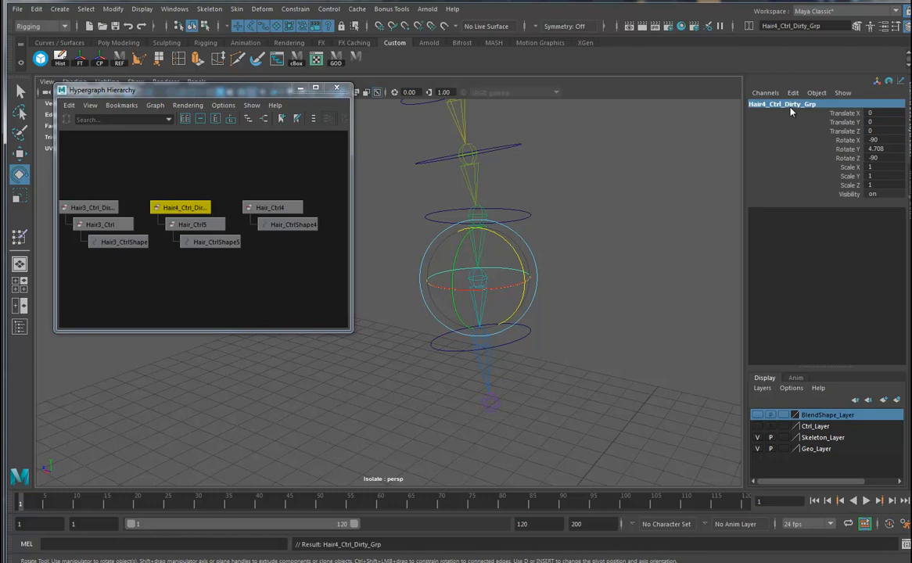
left_click(205, 226)
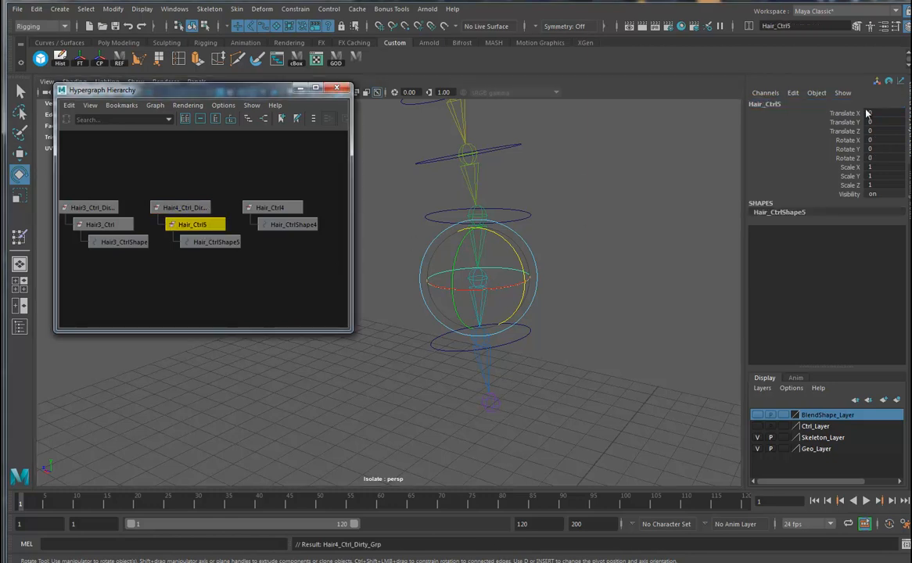
double_click(763, 105)
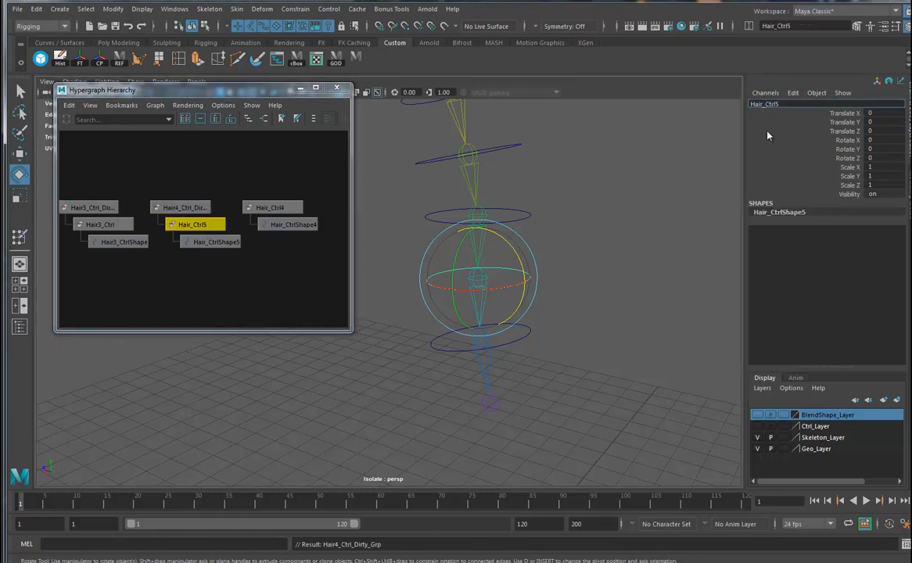
left_click(766, 105)
type("4")
left_click(794, 104)
key("BackSpace")
key("Return")
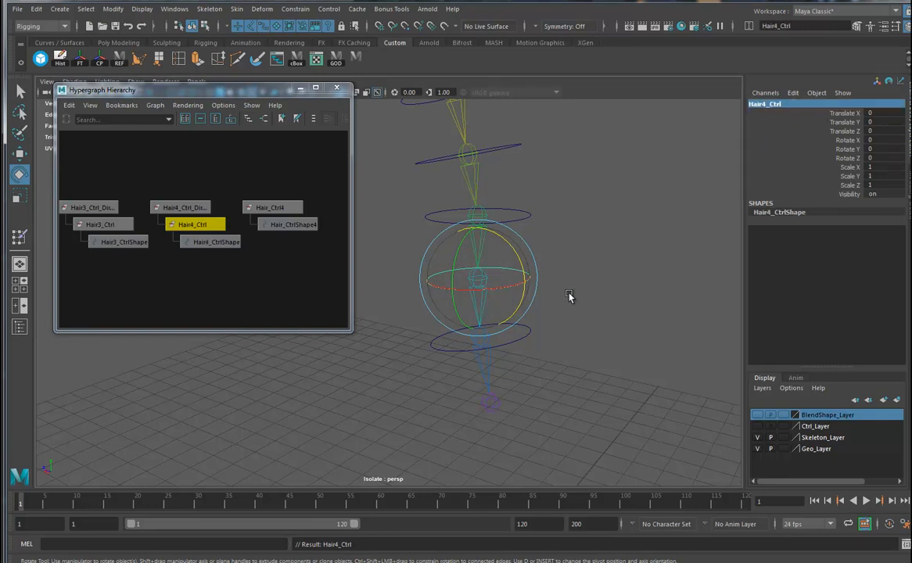
- Orient constrain the fourth hair joint, Hair_JNT5, to the Hair4_Ctrl circle
left_click(475, 301)
left_click(295, 8)
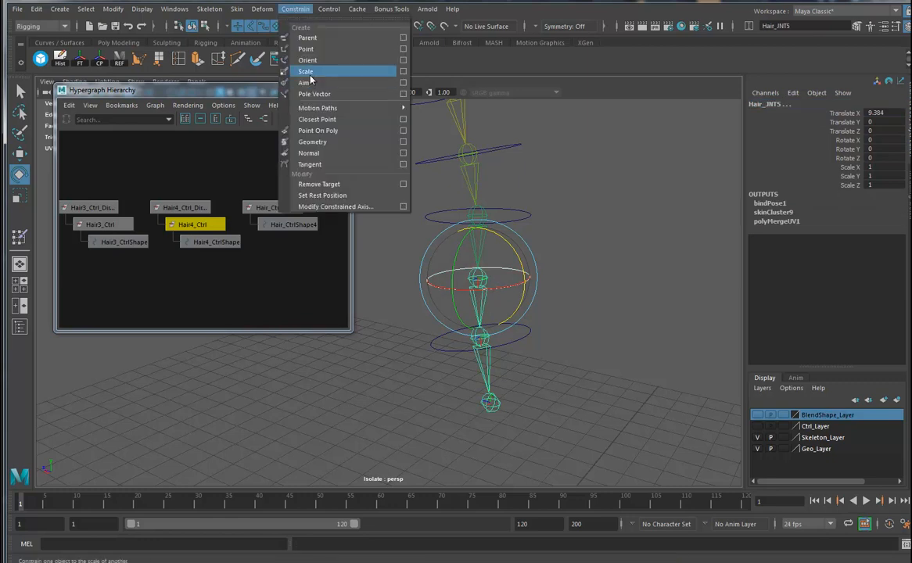
left_click(313, 59)
- Duplicate the lowest circle control, Hair_Ctrl4
left_click(272, 208)
middle_click_drag(292, 265, 192, 267, "alt")
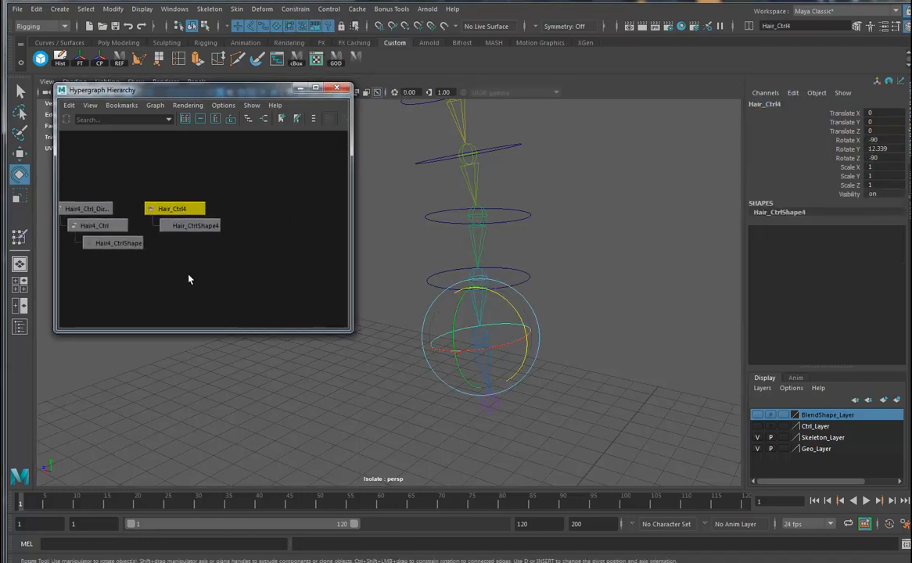
key("ctrl+d")
- Parent the duplicate Hair_Ctrl5 under Hair_Ctrl4 and delete the parent's shape node Hair_CtrlShape4
middle_click_drag(247, 212, 176, 211)
left_click(207, 227)
key("Delete")
- Rename the shapeless parent Hair_Ctrl4 to Hair5_Ctrl_Dirty_Grp
left_click(174, 208)
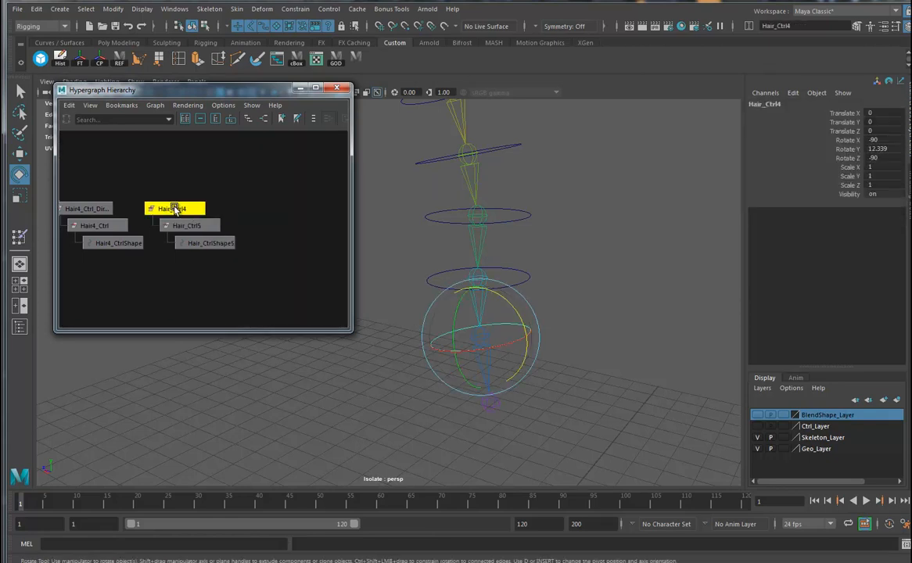
double_click(778, 105)
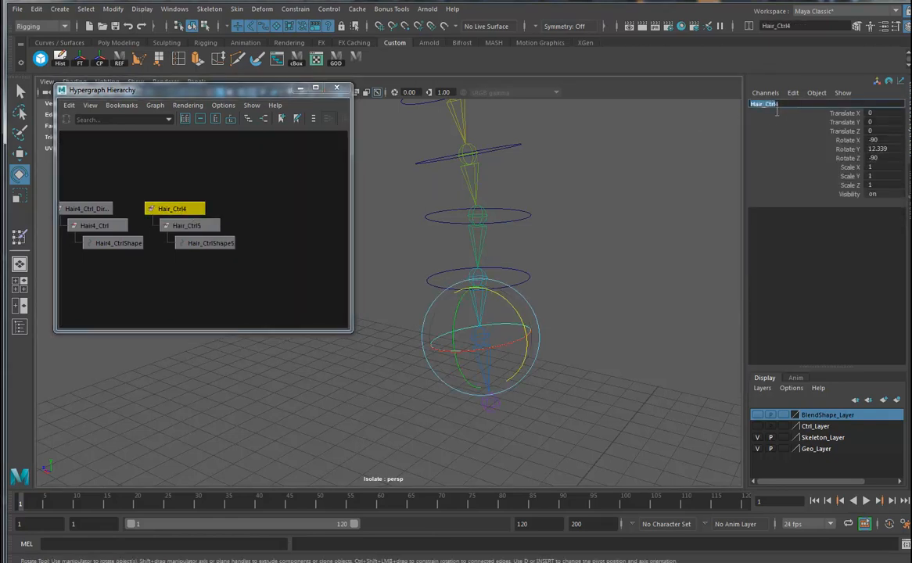
left_click(796, 103)
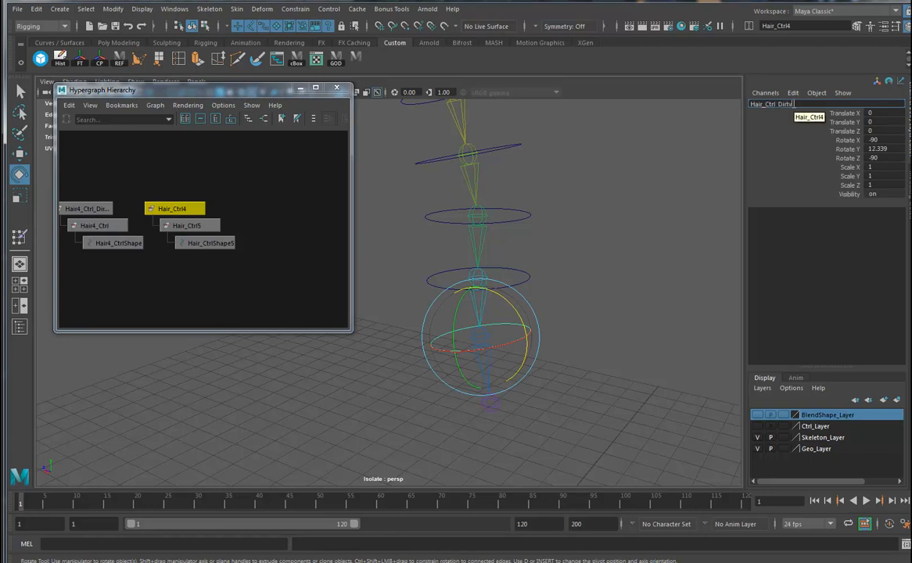
key("Return")
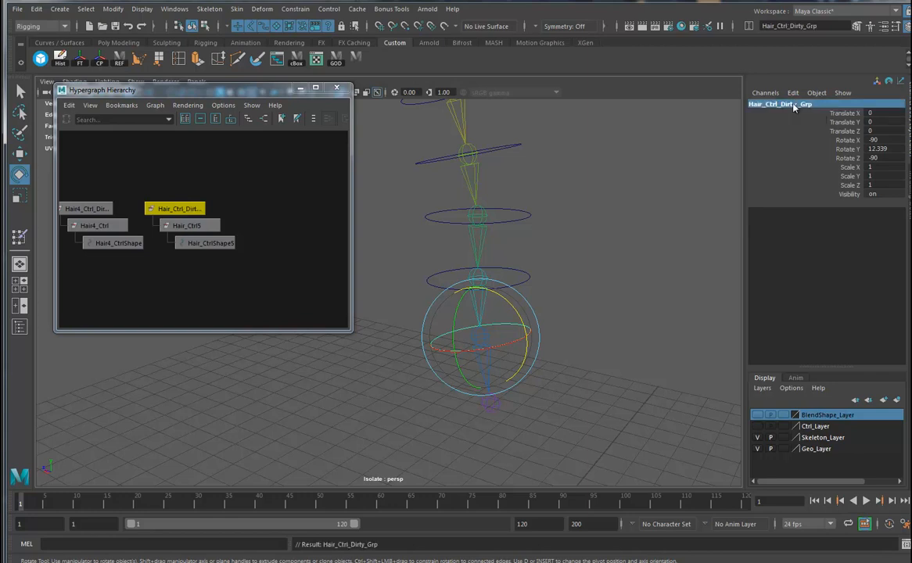
left_click(762, 107)
left_click(764, 107)
type("5")
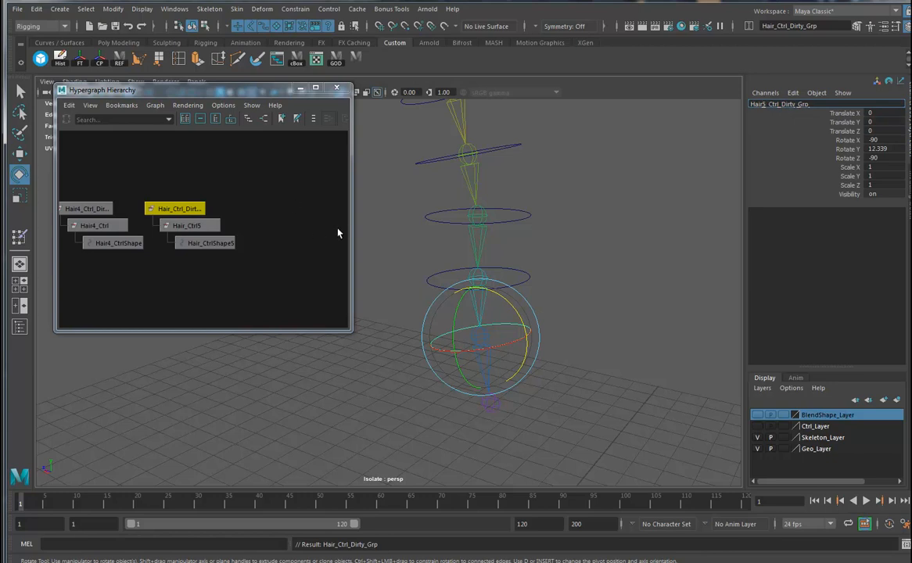
key("Return")
- Rename the duplicated control Hair_Ctrl5 under Hair5_Ctrl_Dirty_Grp to Hair5_Ctrl
middle_click_drag(153, 302, 135, 291, "alt")
left_click(223, 219)
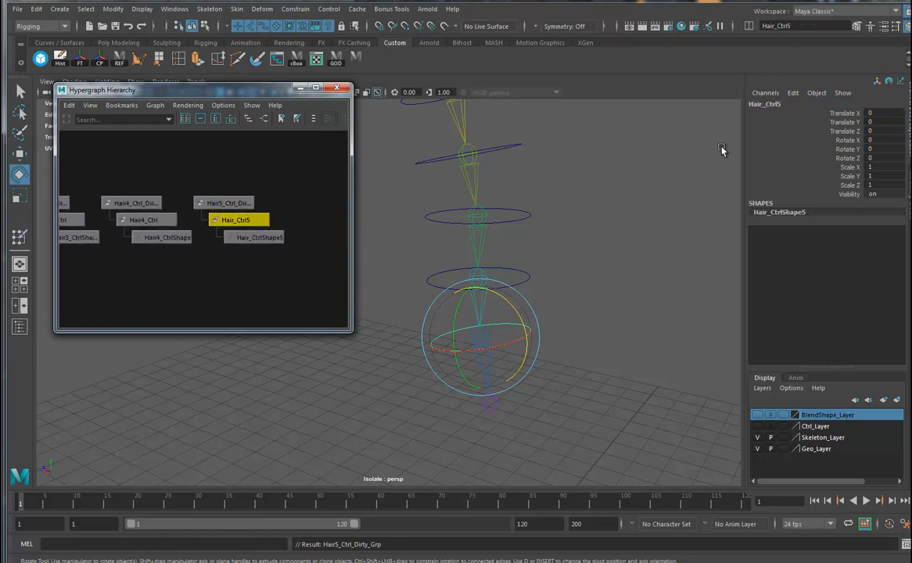
left_click(764, 107)
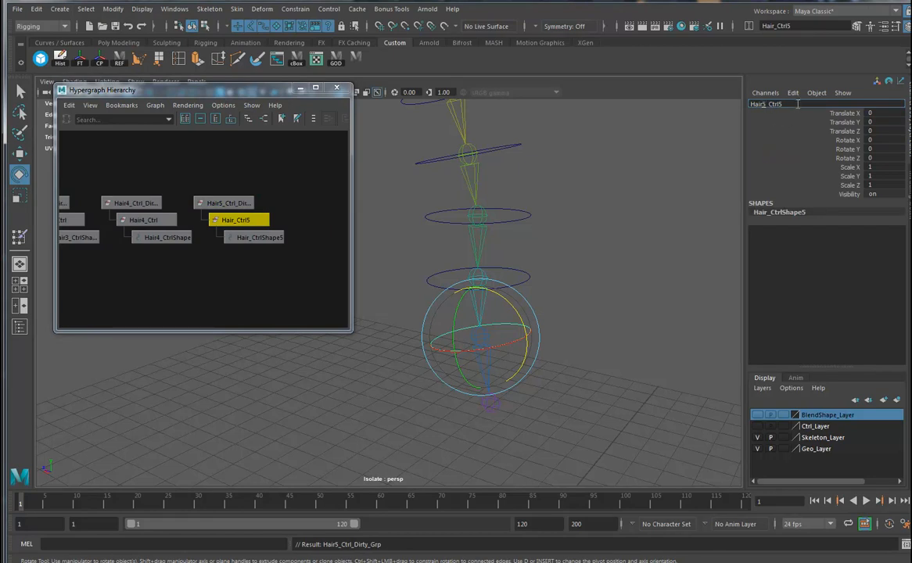
key("BackSpace")
key("Return")
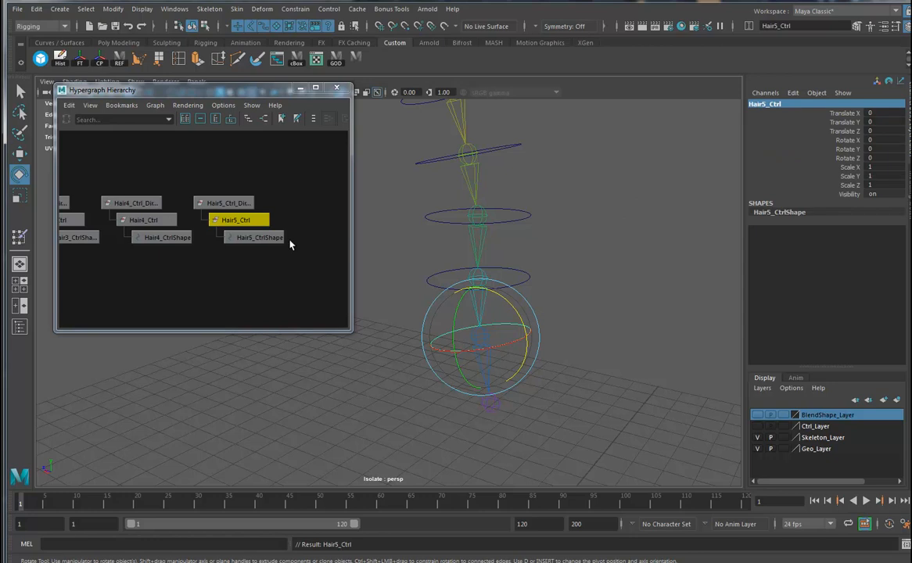
- Orient constrain the fifth hair joint, Hair_JNT6, to the Hair5_Ctrl circle
left_click(480, 364, "shift")
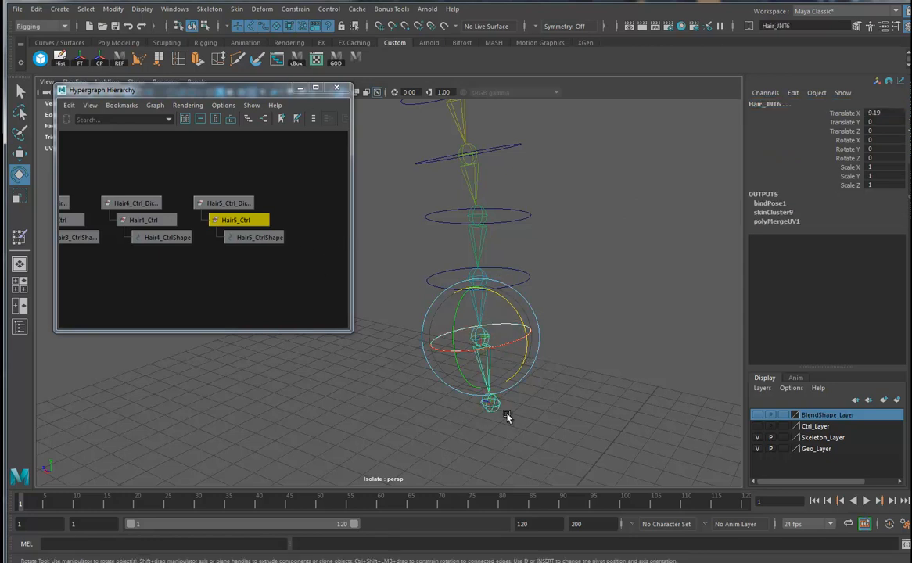
left_click(296, 8)
left_click(307, 60)
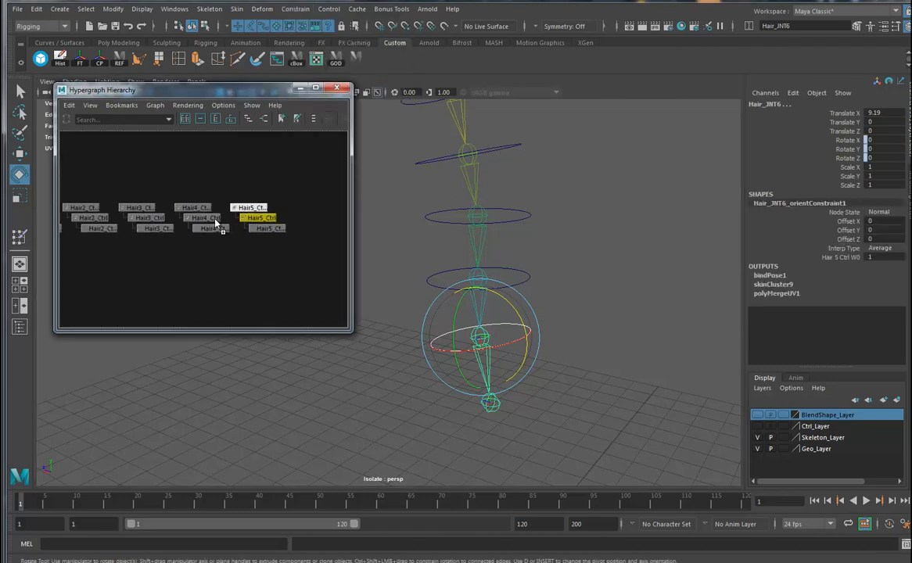
- Parent each hair control's dirty group under the preceding hair control, forming one chain from Hair1_Ctrl down to Hair5_Ctrl
left_click(199, 207)
middle_click_drag(198, 206, 149, 219)
middle_click_drag(103, 235, 235, 242, "alt")
middle_click_drag(270, 213, 246, 218)
left_click(214, 226)
right_click_drag(564, 271, 512, 241, "alt")
middle_click_drag(512, 241, 530, 295, "alt")
left_click_drag(529, 295, 521, 282, "alt")
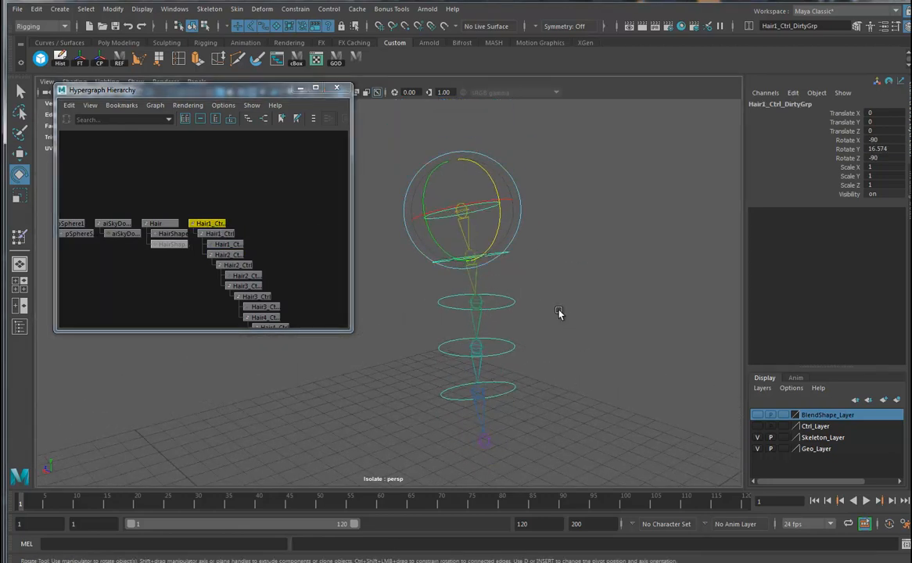
left_click_drag(540, 308, 503, 320, "alt")
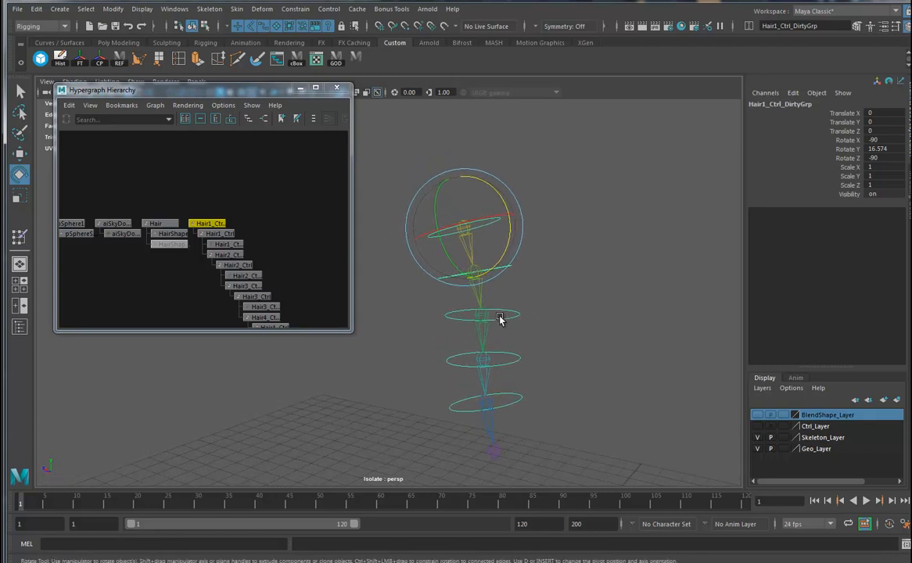
left_click_drag(453, 245, 444, 281, "alt")
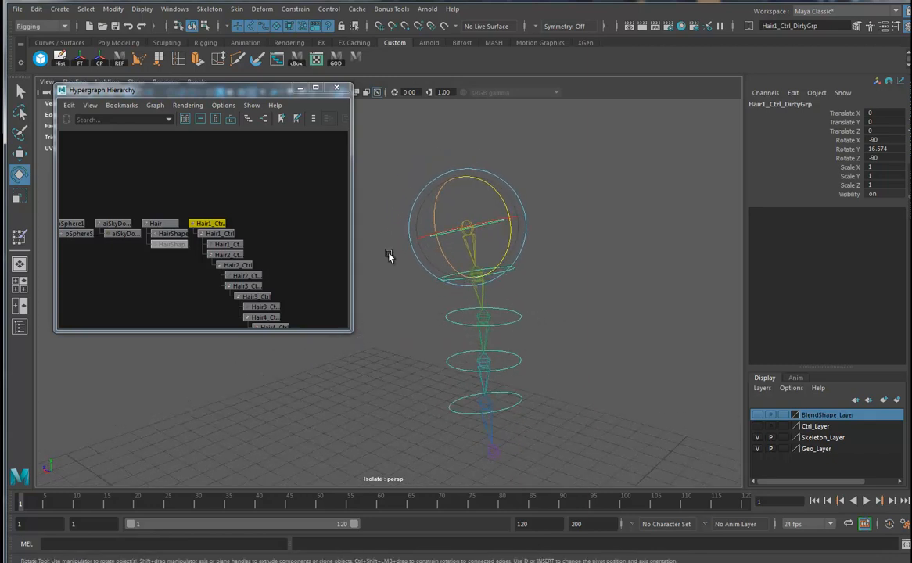
- Turn off the viewport isolation to bring back the whole character and make Ctrl_Layer visible
left_click_drag(268, 94, 252, 117)
left_click(340, 93)
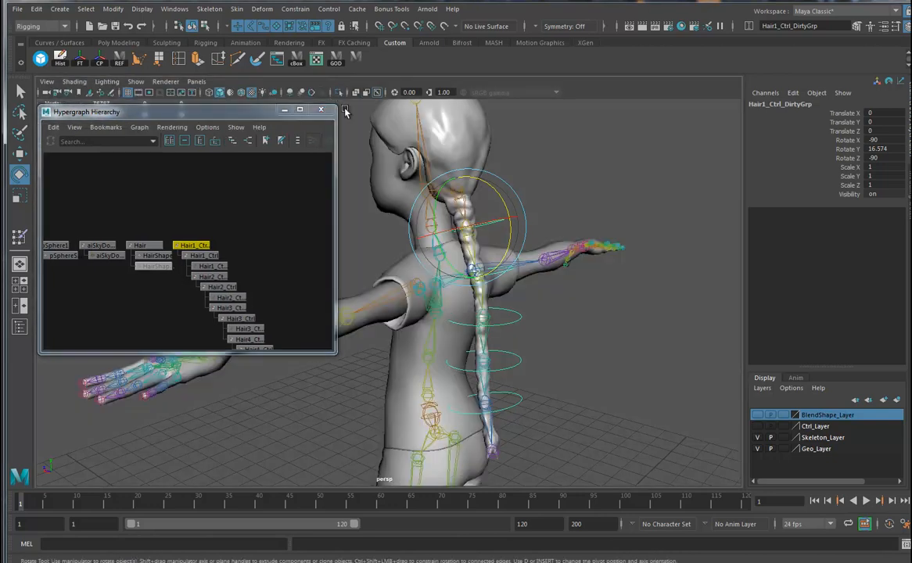
left_click_drag(491, 320, 507, 320, "alt")
middle_click_drag(507, 319, 523, 344, "alt")
left_click_drag(522, 344, 573, 345, "alt")
right_click_drag(573, 344, 611, 332, "alt")
middle_click_drag(611, 331, 604, 336, "alt")
left_click(757, 427)
- Parent Hair1_Ctrl_DirtyGrp under the head control curve
left_click_drag(516, 368, 546, 267, "alt")
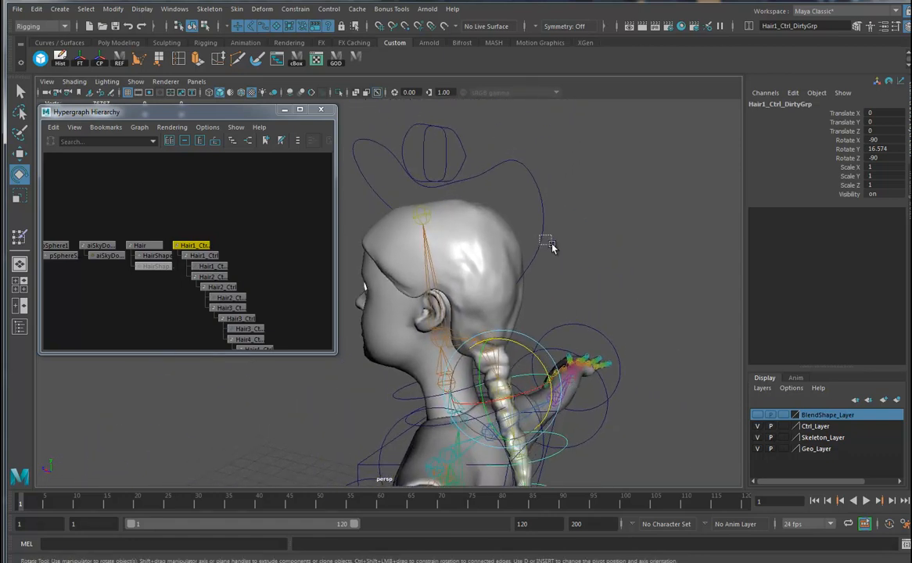
left_click(548, 246)
key("p")
- Select the top hair control, Hair1_Ctrl, and examine the hair controls together with the full character rig
left_click_drag(562, 311, 537, 316, "alt")
right_click_drag(536, 316, 517, 345, "alt")
left_click_drag(517, 345, 608, 350, "alt")
mouse_move(609, 350)
right_mouse_down("alt")
mouse_move(600, 362)
mouse_move(621, 344)
right_mouse_up("alt")
mouse_move(517, 389)
left_mouse_down("alt")
mouse_move(549, 384)
mouse_move(530, 382)
left_mouse_up("alt")
left_click(569, 208)
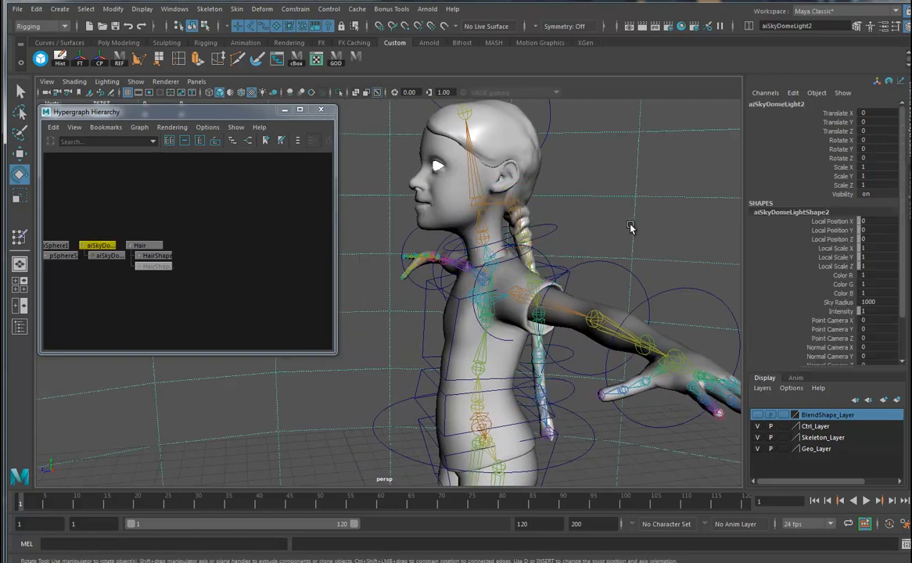
left_click(569, 250)
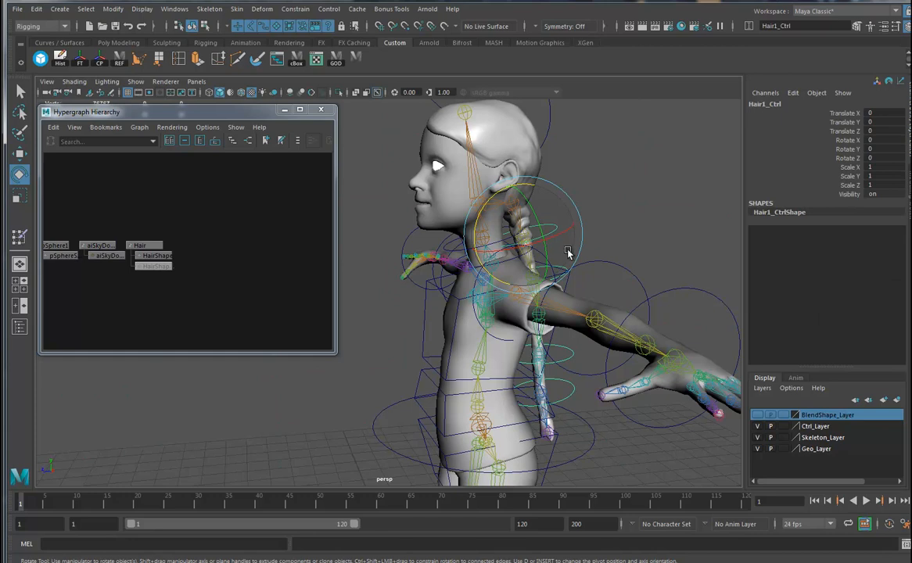
left_click_drag(536, 263, 595, 315, "alt")
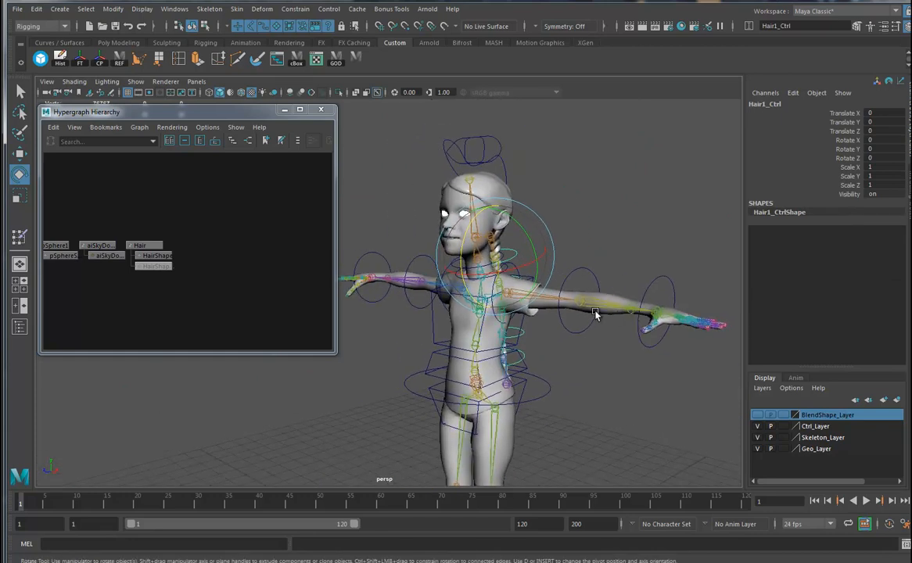